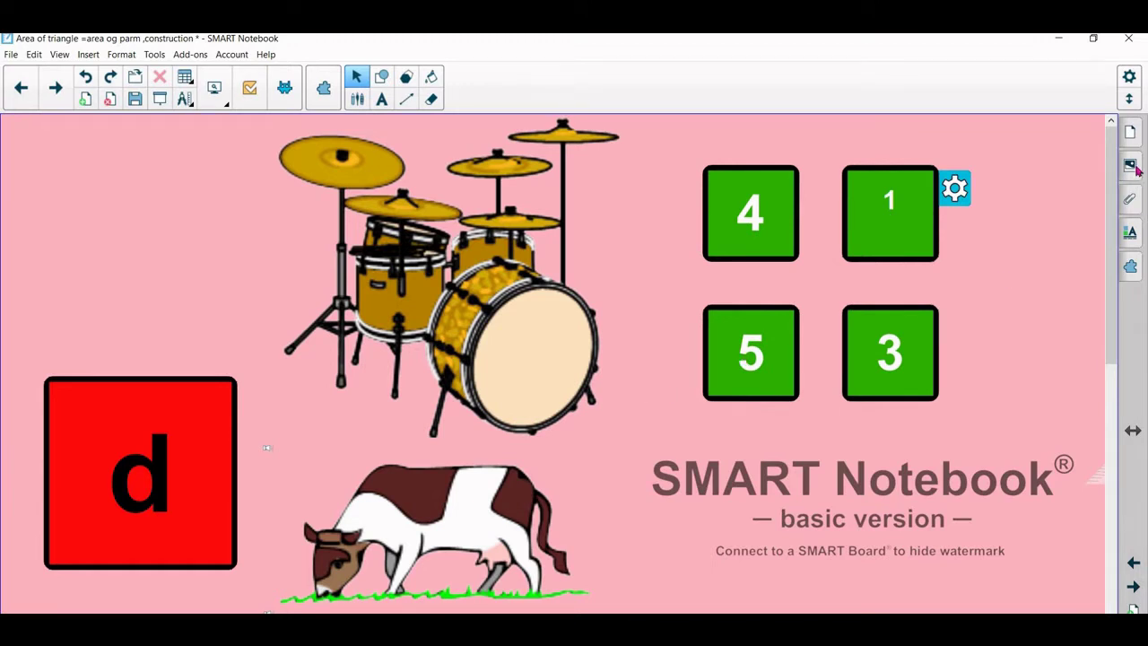
click(1132, 166)
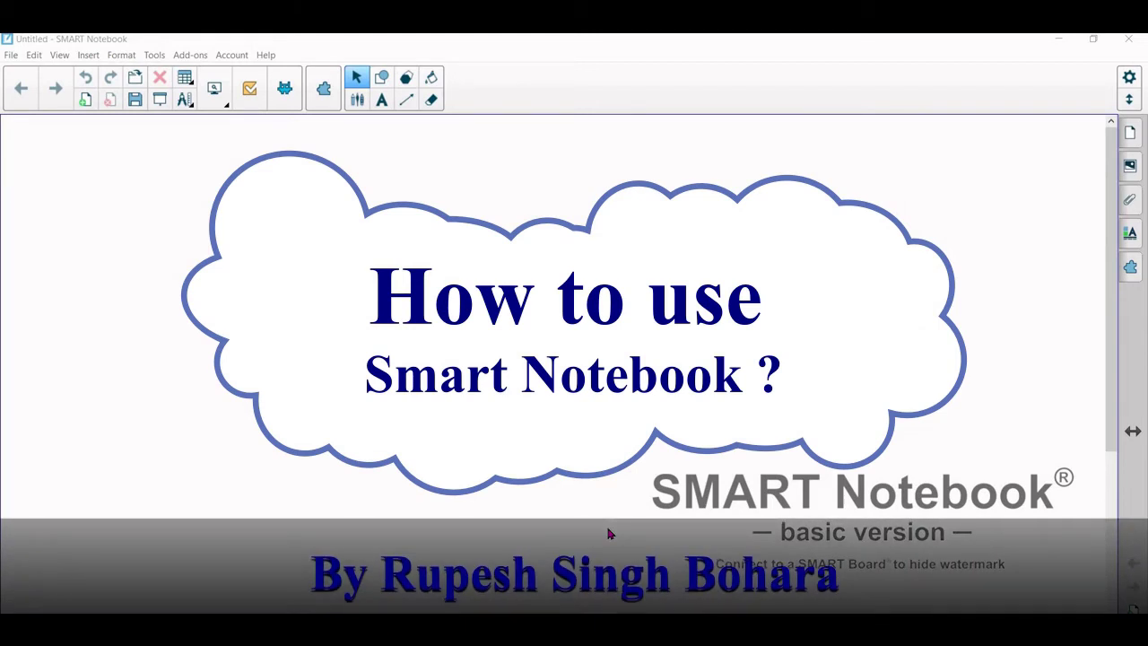
Start a 12-point Arial text object near the page's upper-left corner reading "QN.1 Construct triangle ABC".
click(381, 101)
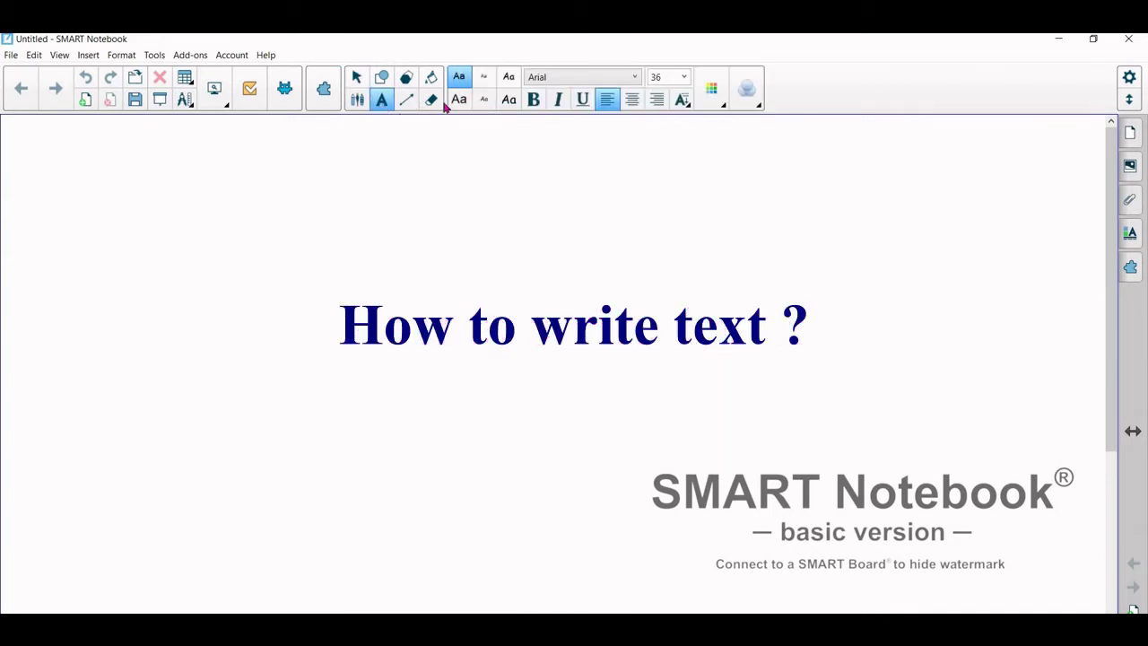
click(686, 79)
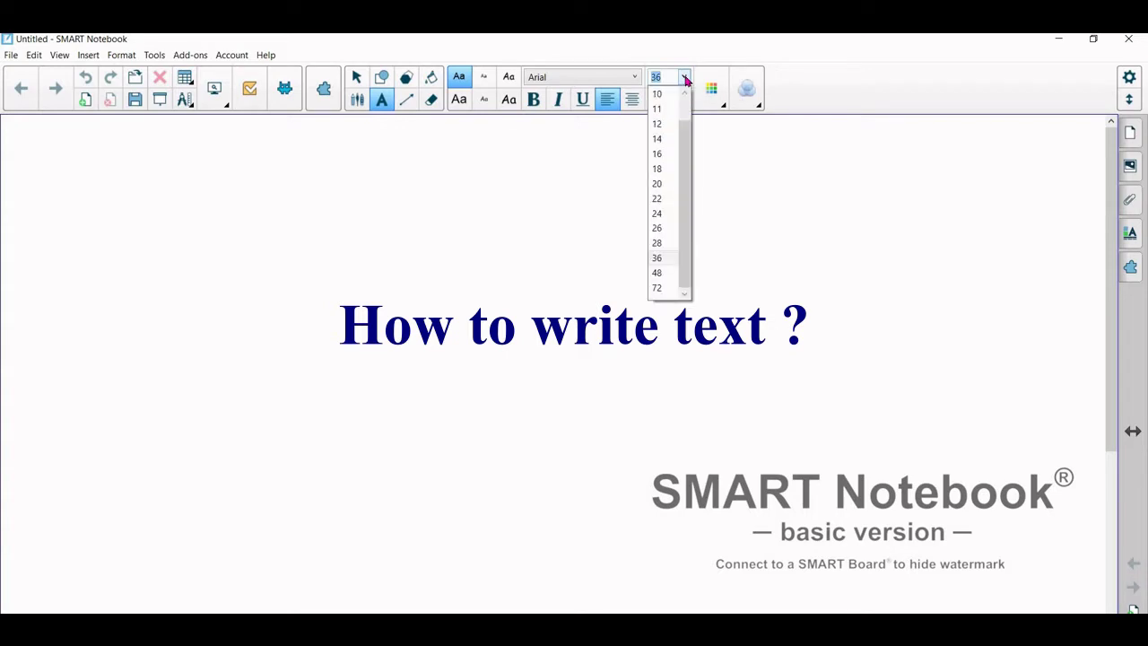
click(663, 124)
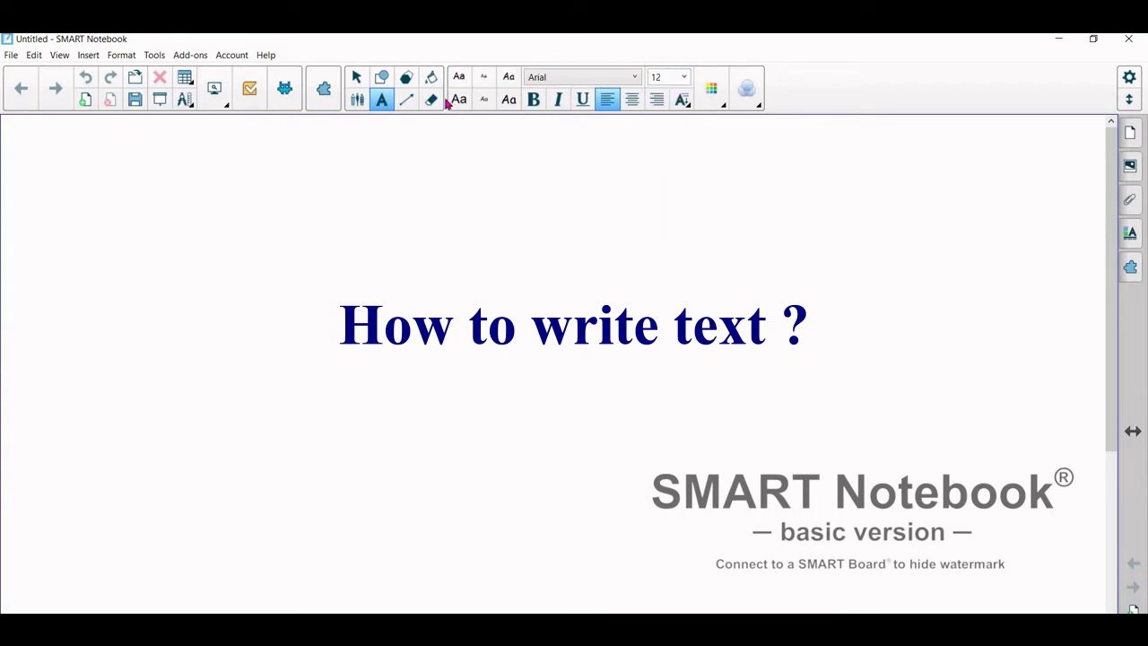
click(25, 138)
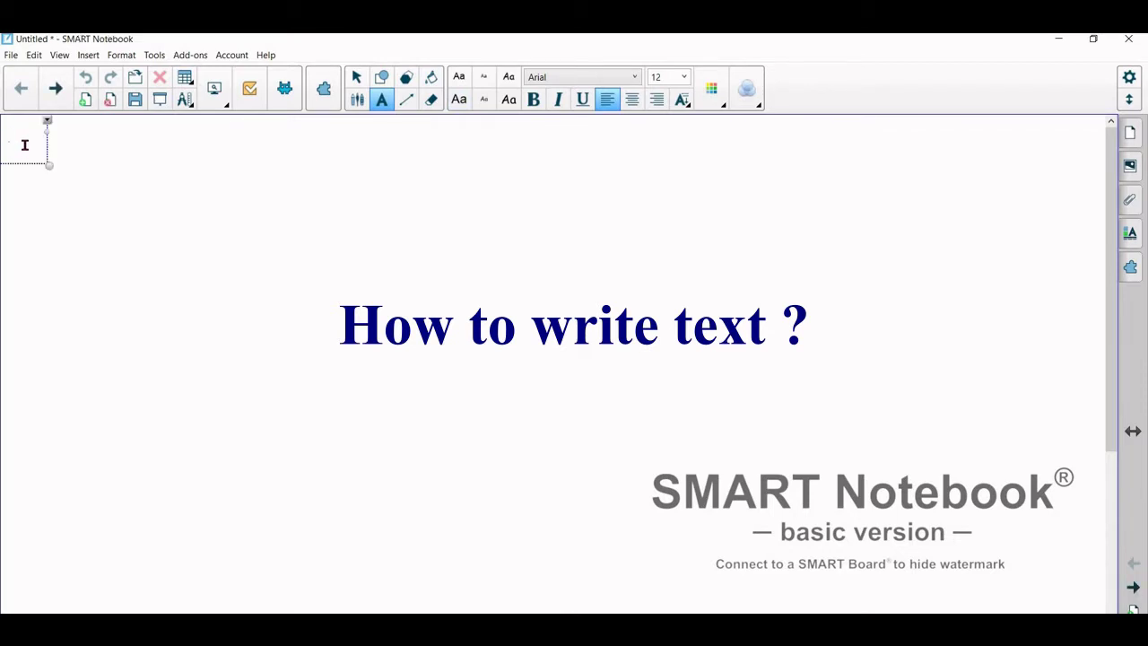
text(QN)
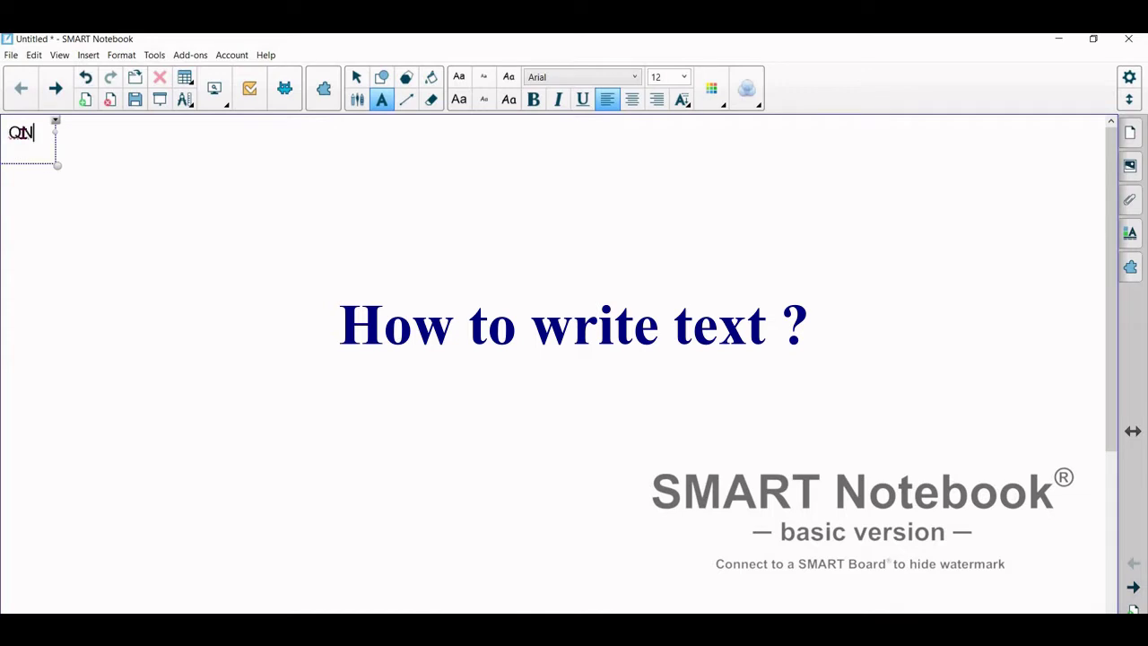
text(.1 Con)
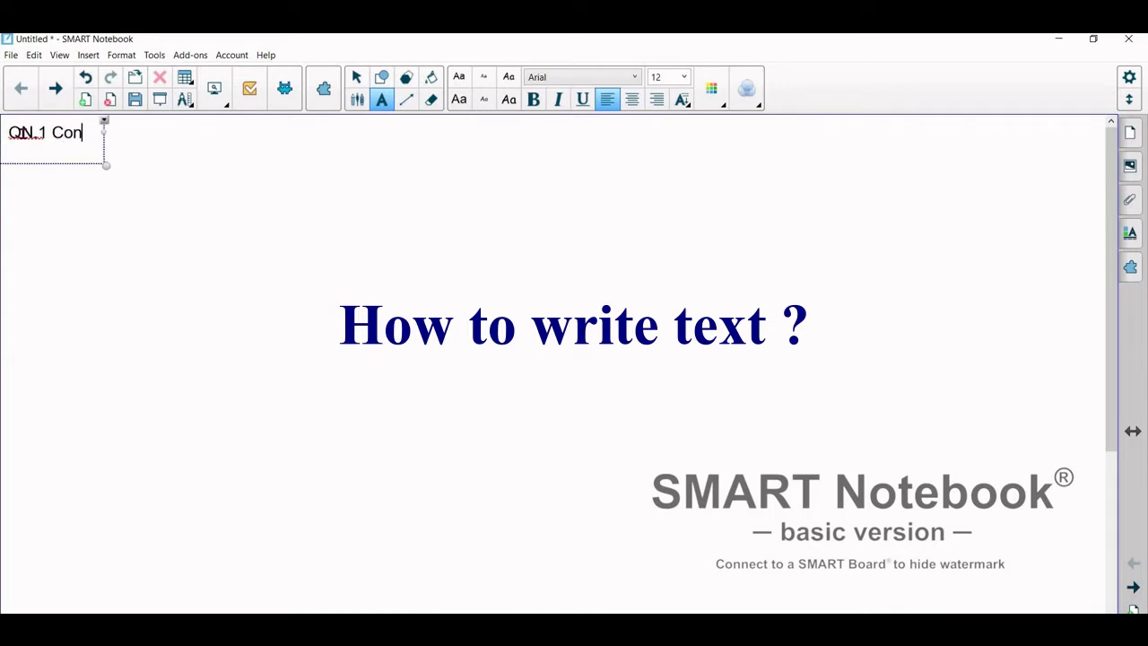
text(struct )
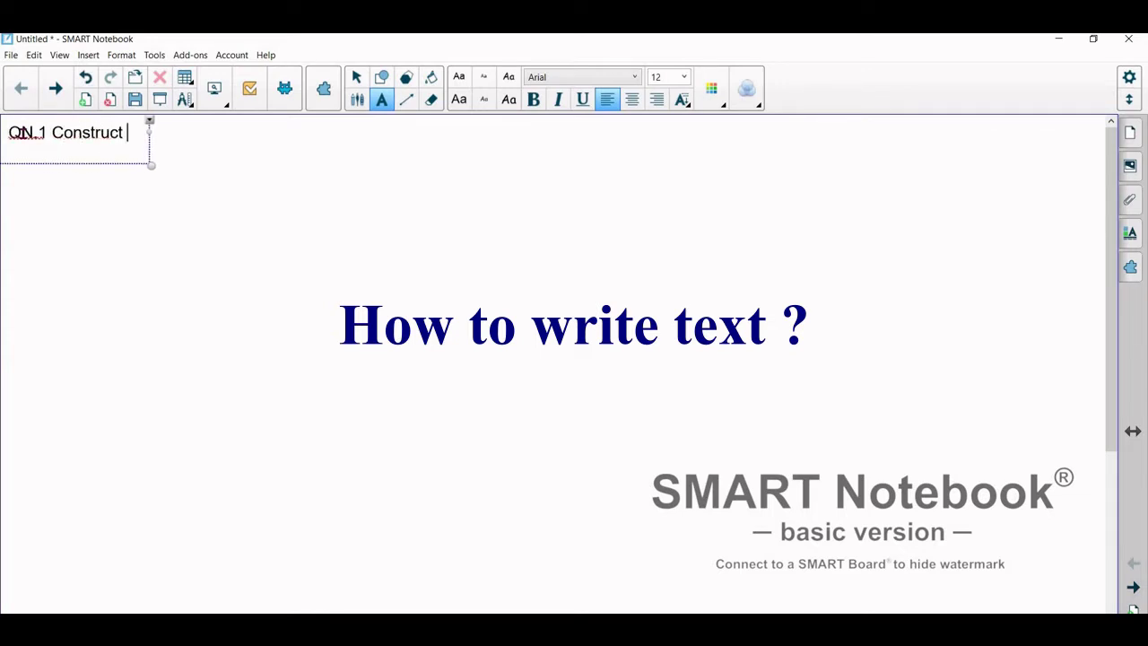
text(triang)
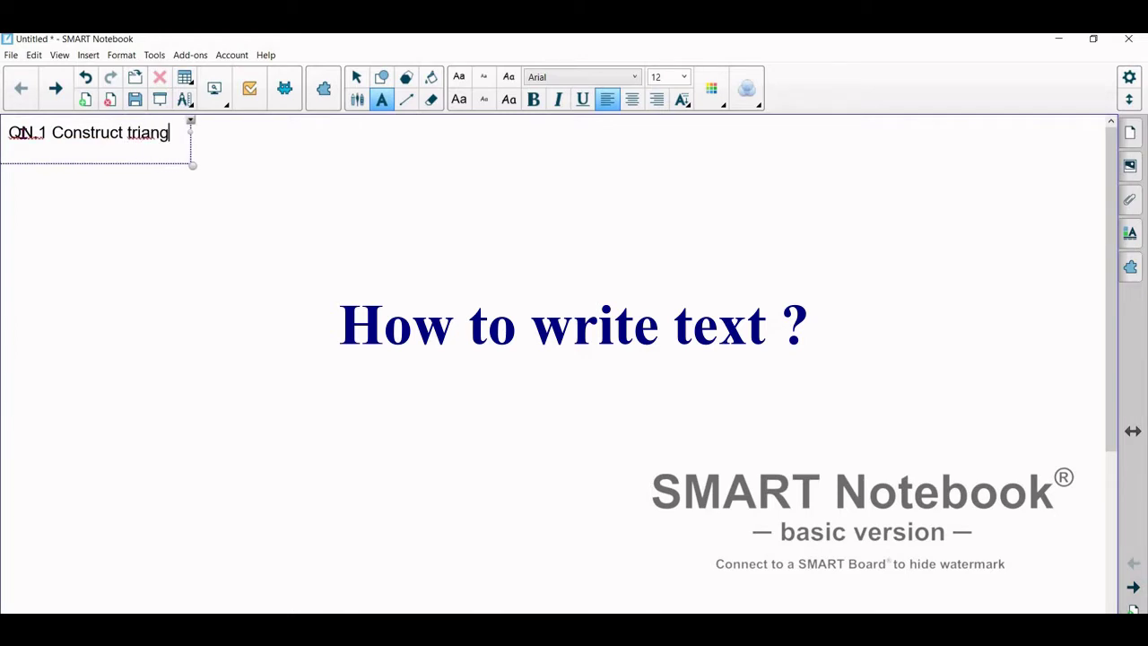
text(le AB)
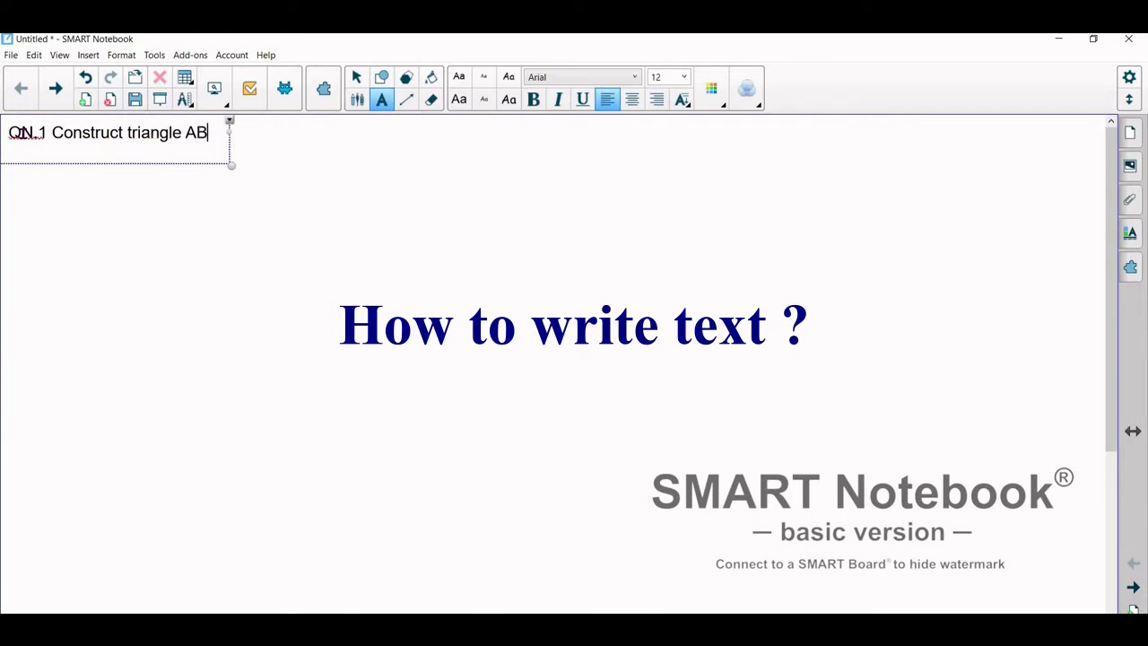
text(C w)
key(BackSpace)
key(BackSpace)
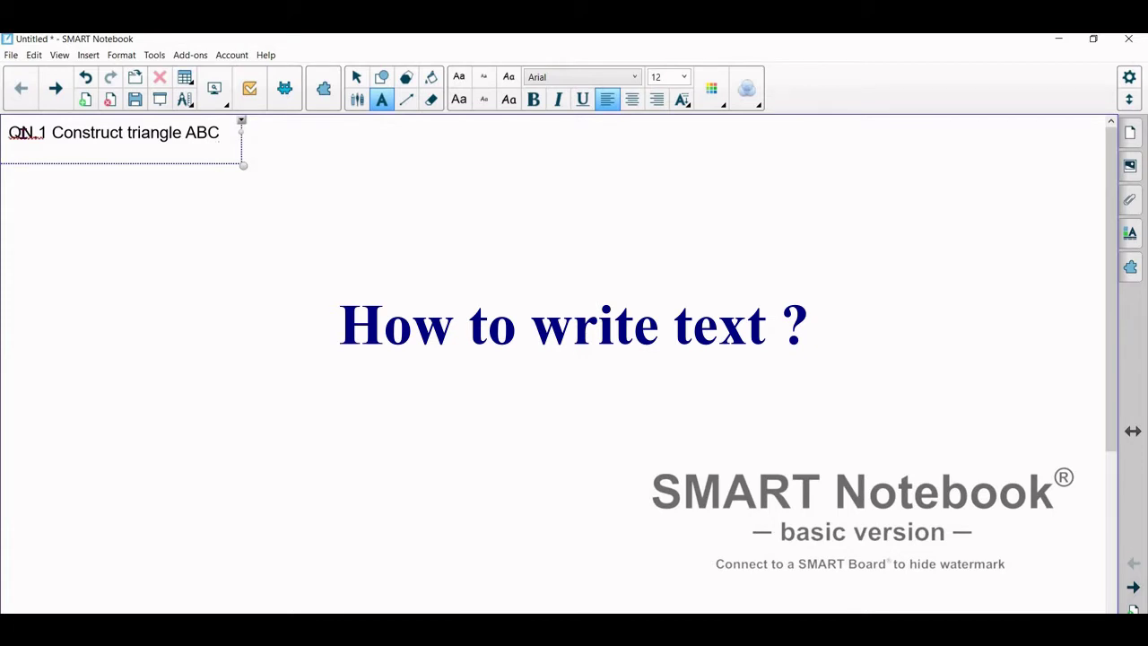
Continue the question with "where AB=5 cm, BC=4 cm and", and insert the missing "a" before "triangle".
text(wh)
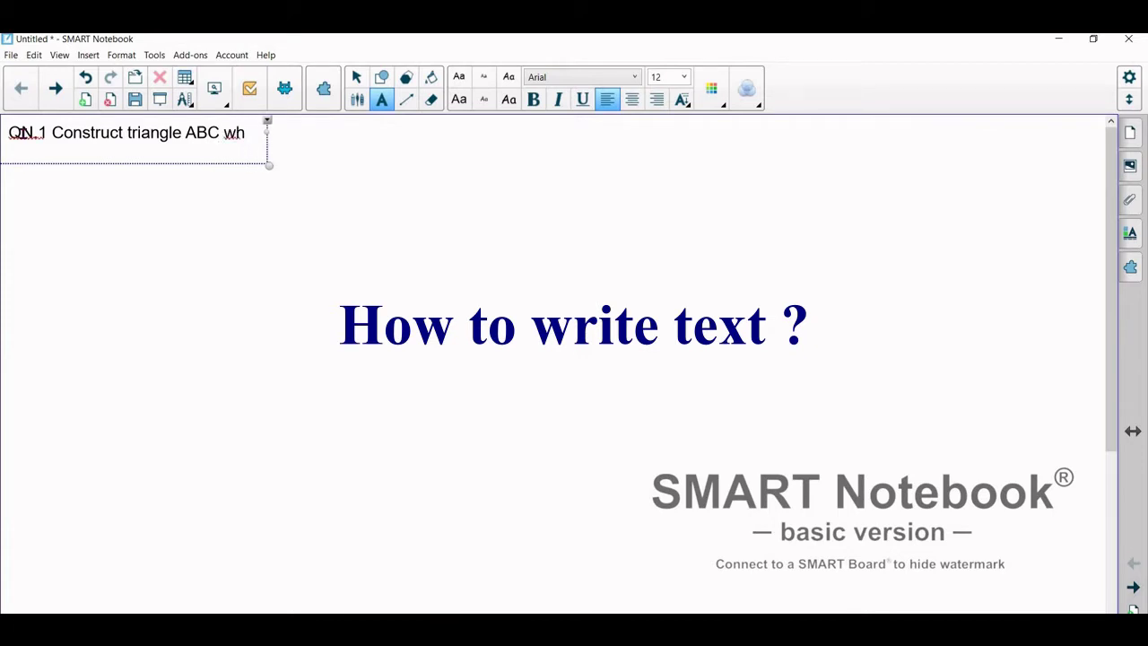
text(ere AB)
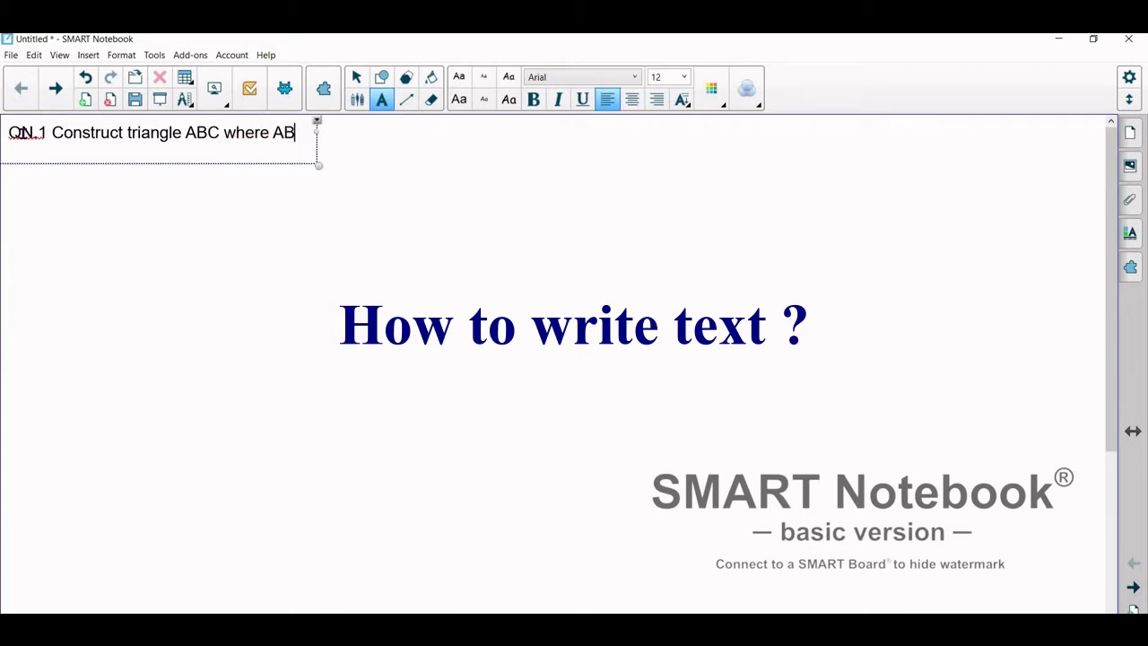
text(=5 cm)
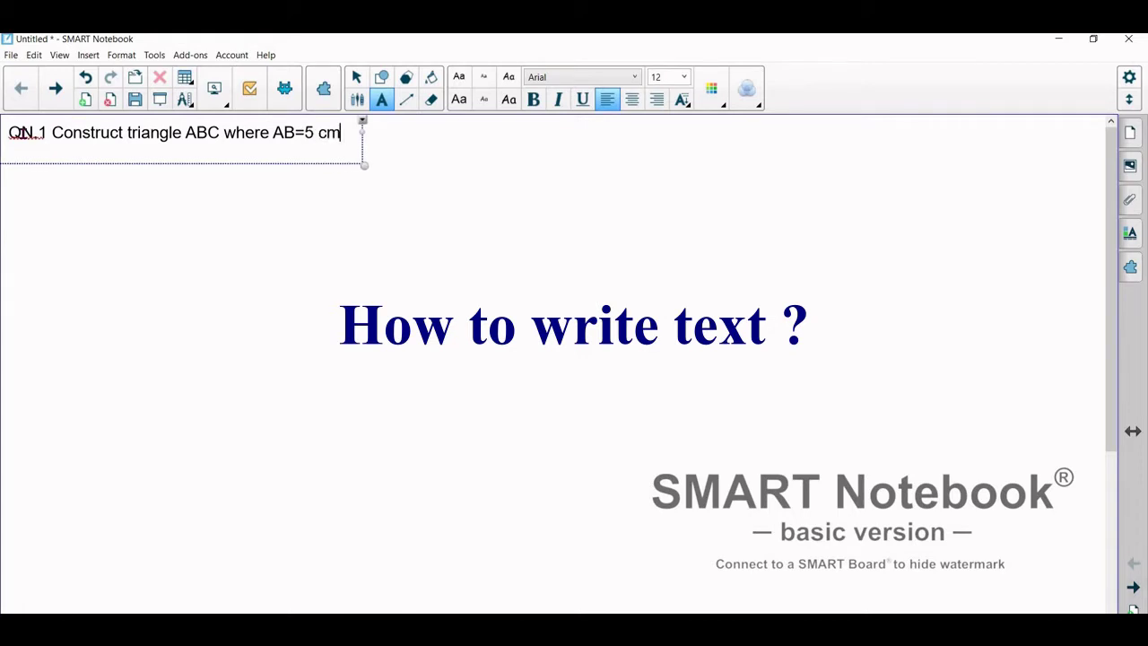
text(,)
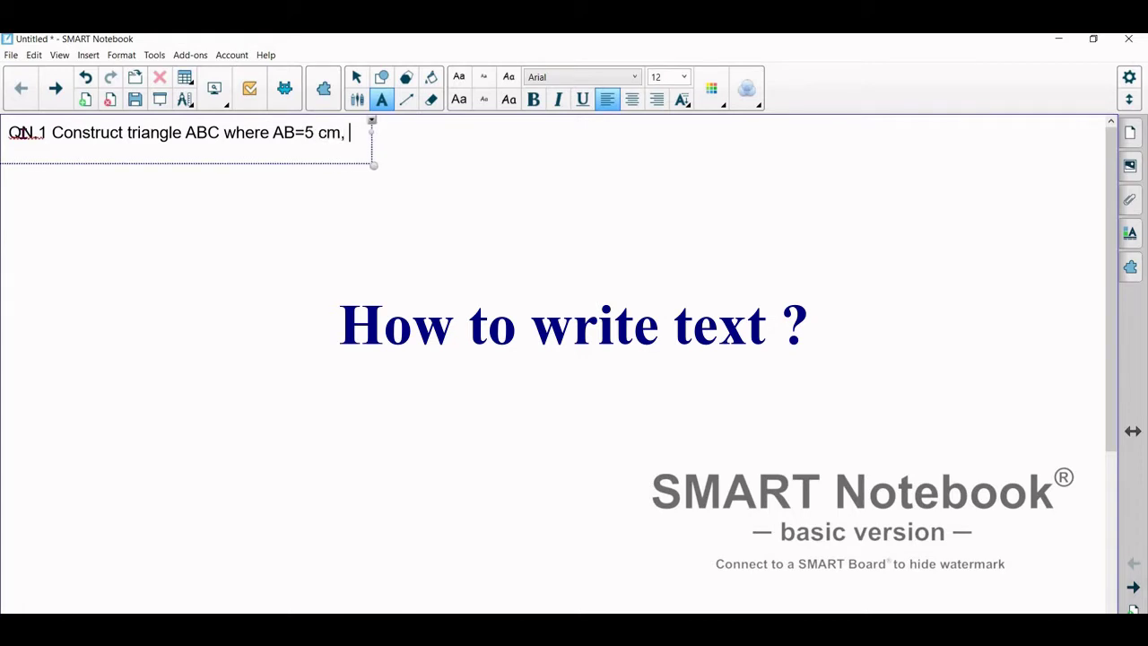
text( BC=)
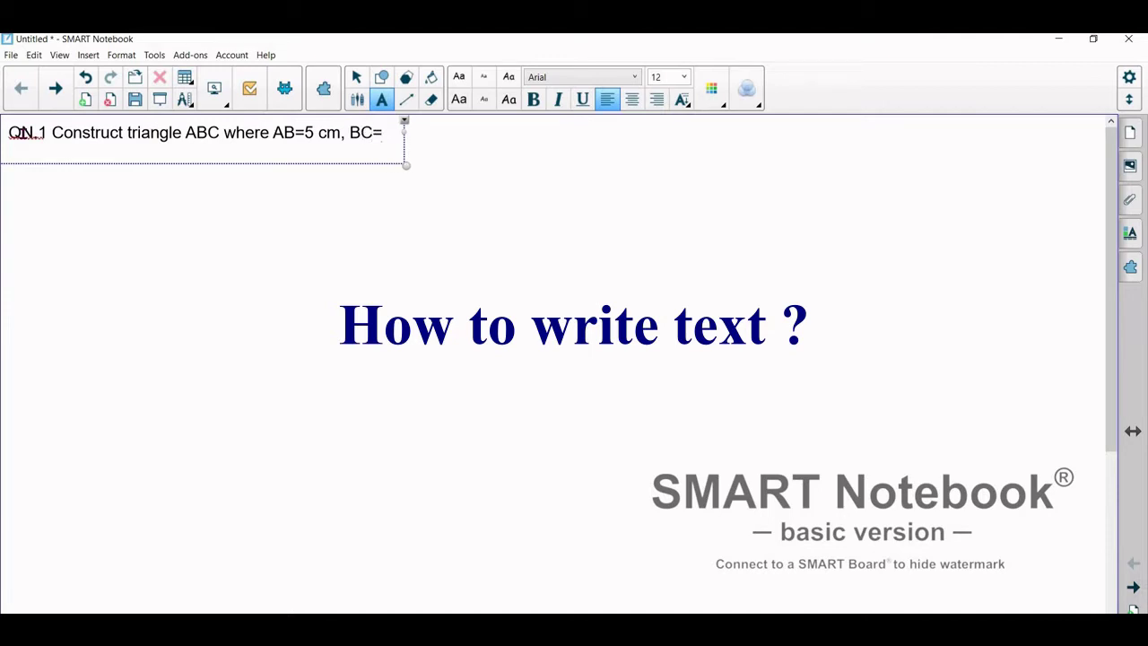
text(4 c)
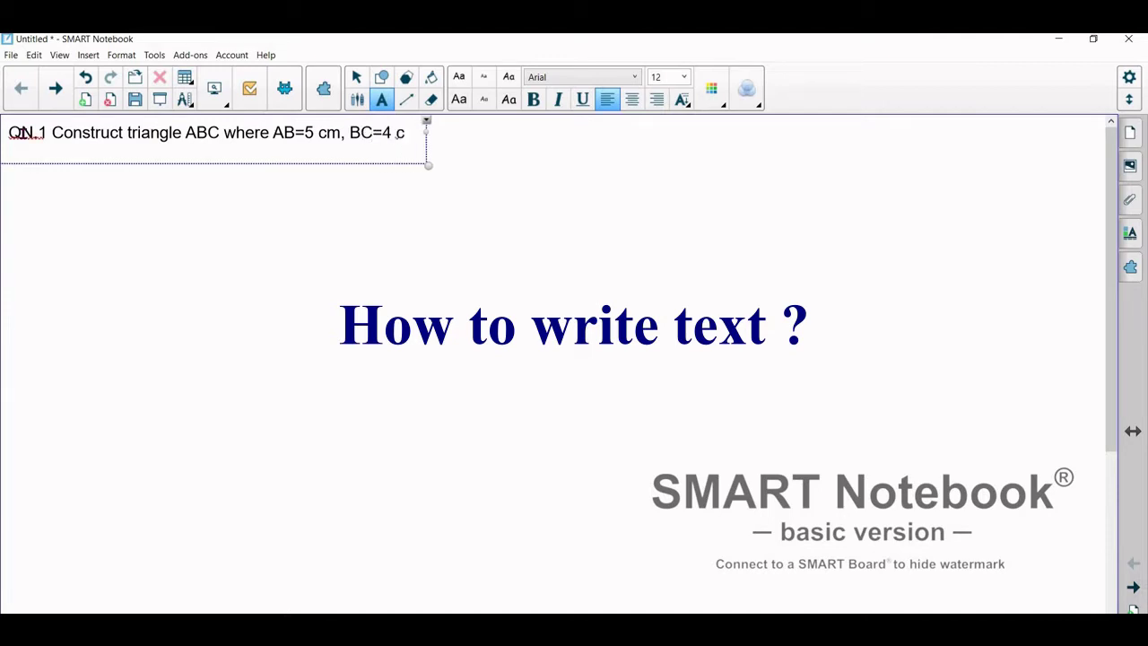
text(m and)
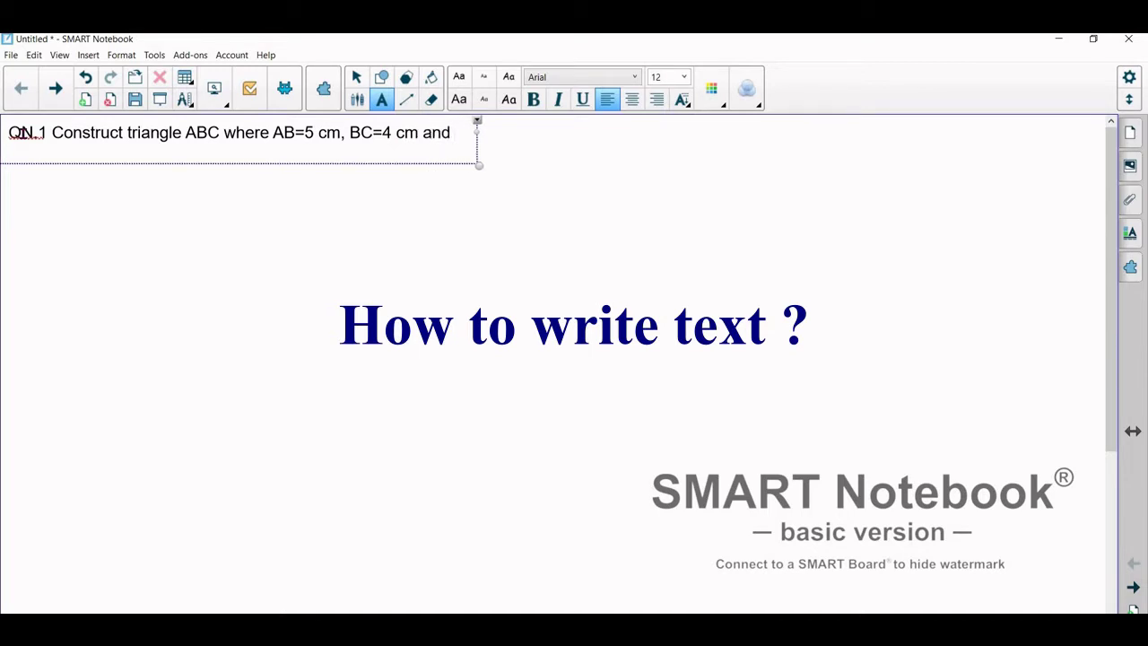
click(126, 133)
text(a)
Insert the angle symbol ∠ at the end of the question text.
click(474, 134)
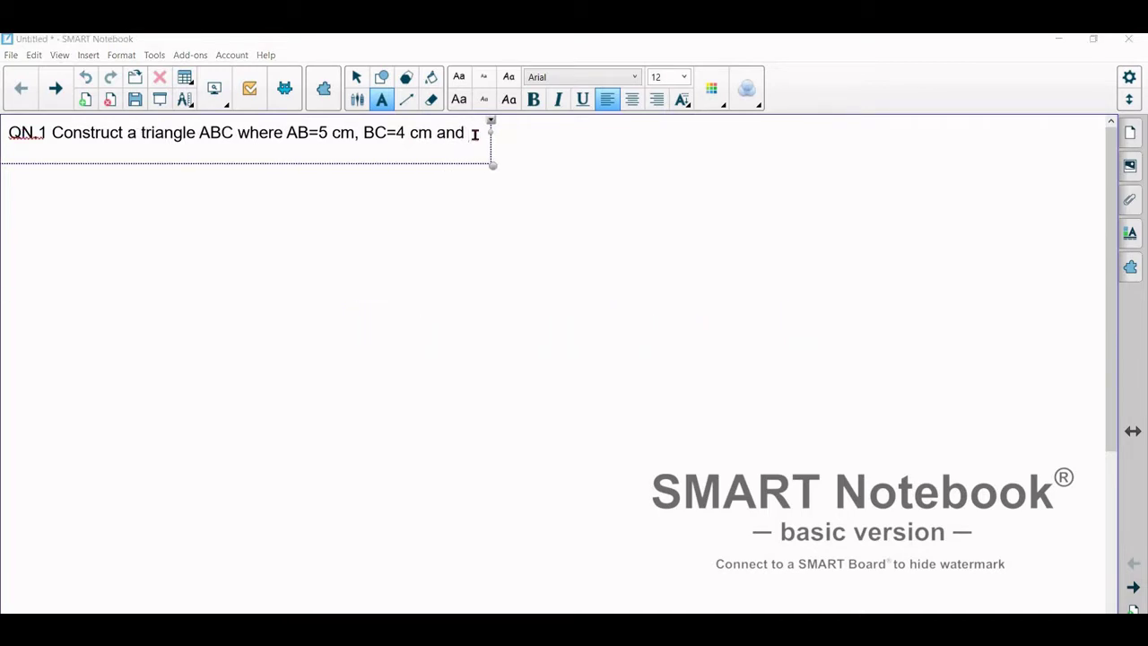
click(683, 103)
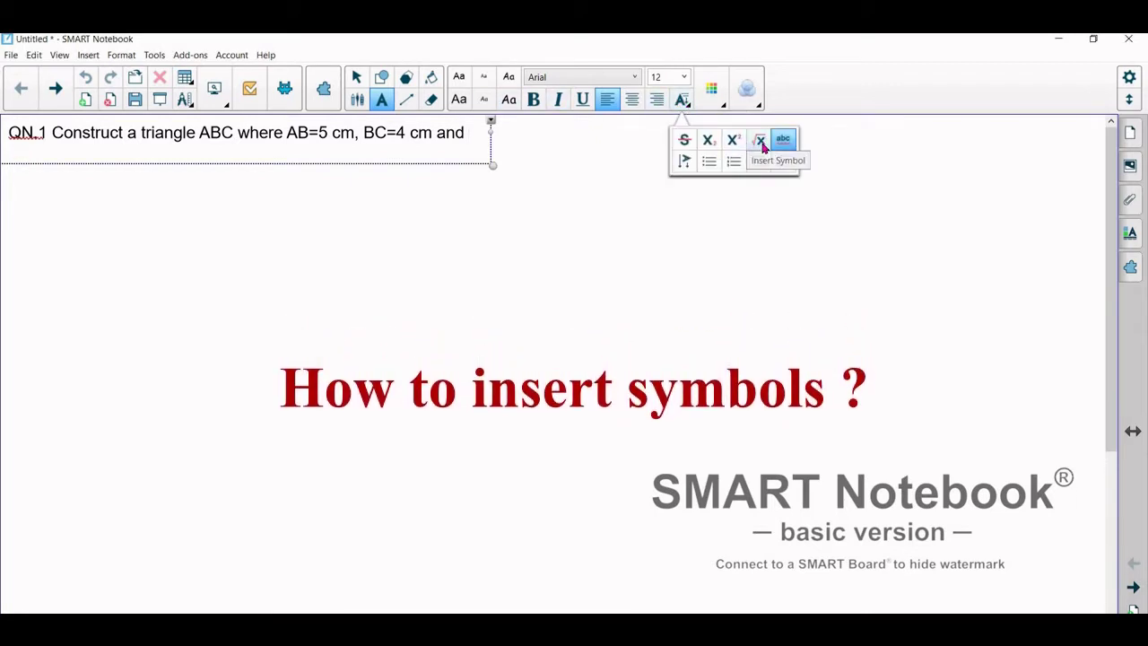
click(761, 146)
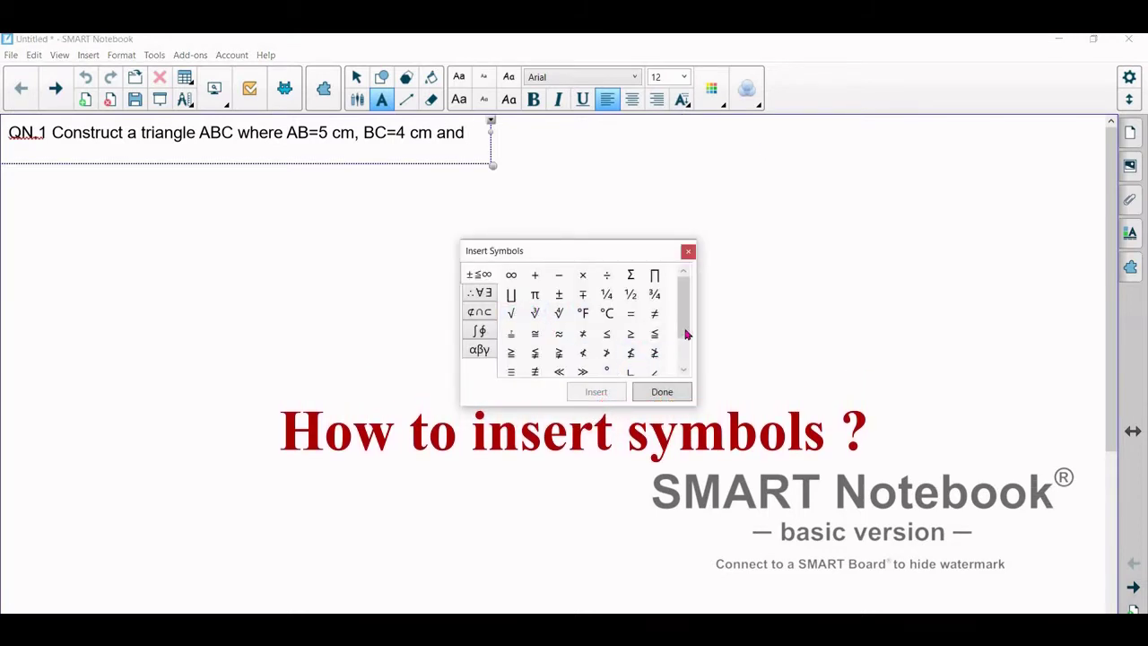
drag(685, 335, 683, 362)
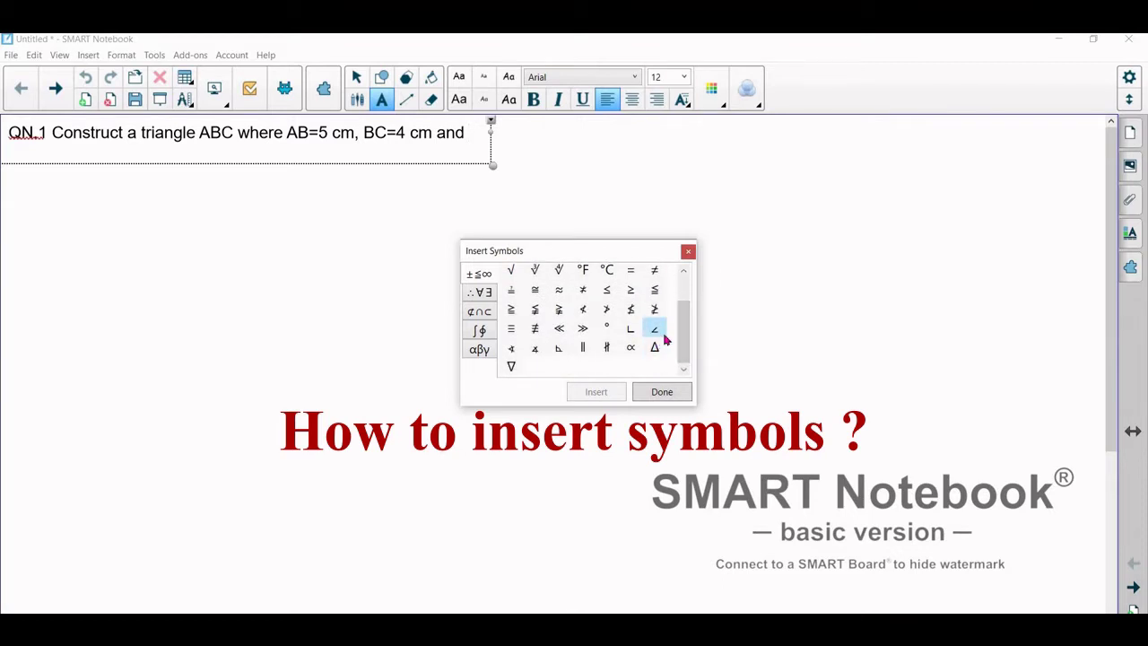
click(656, 329)
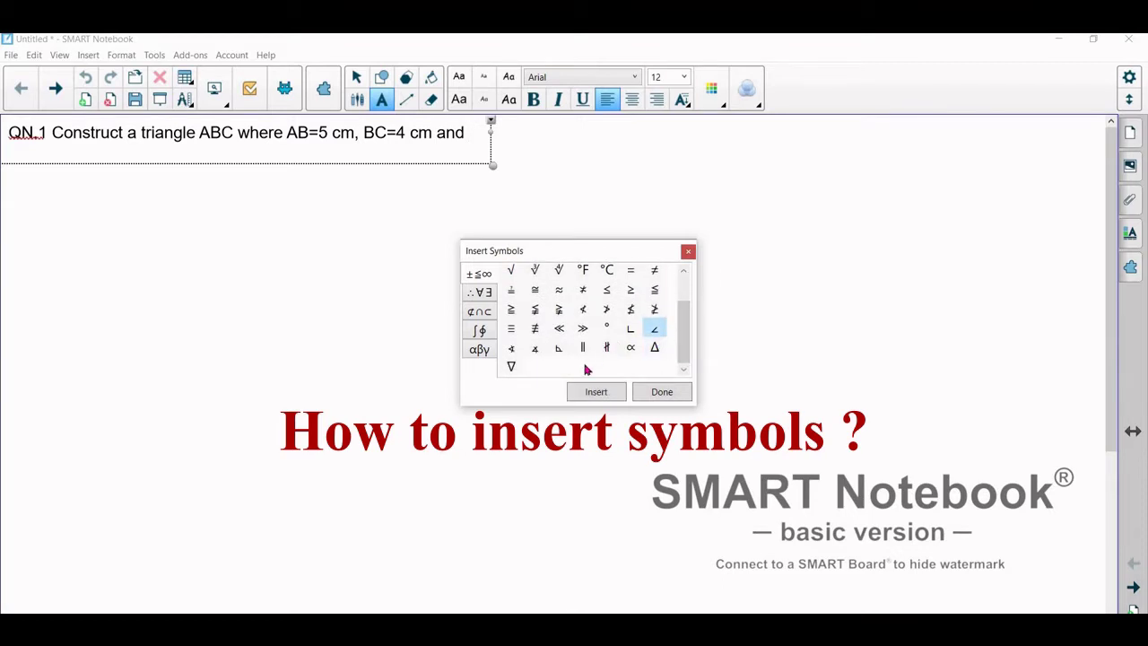
click(595, 392)
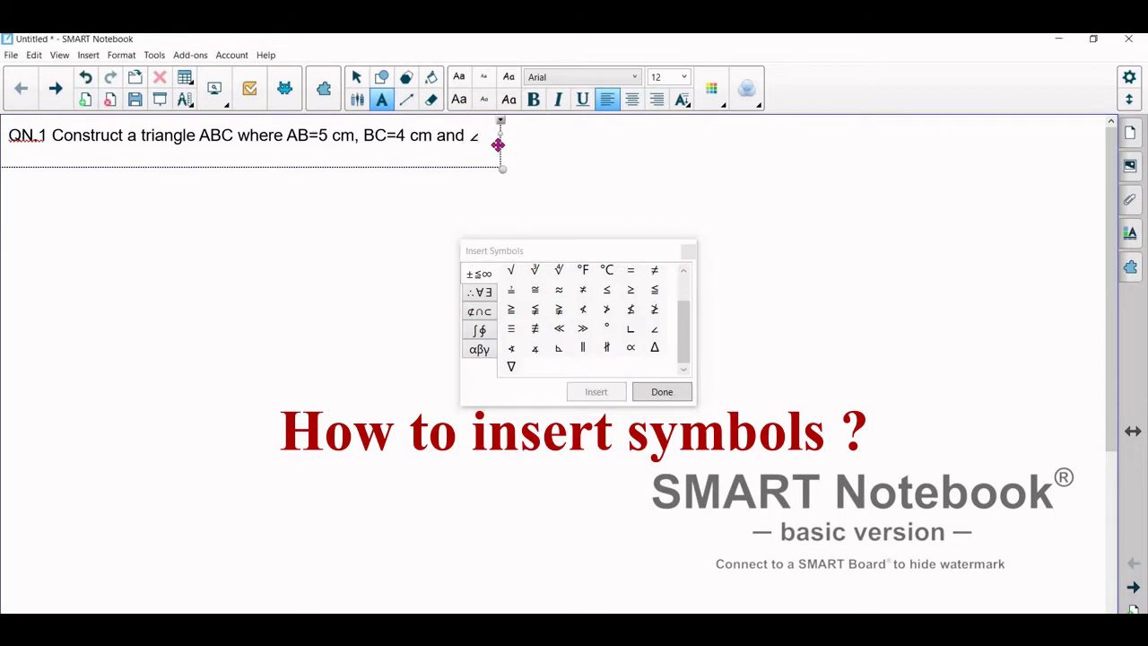
Complete the angle condition after the angle symbol as "ABC=60°.", inserting the degree sign as a symbol.
text(ABC)
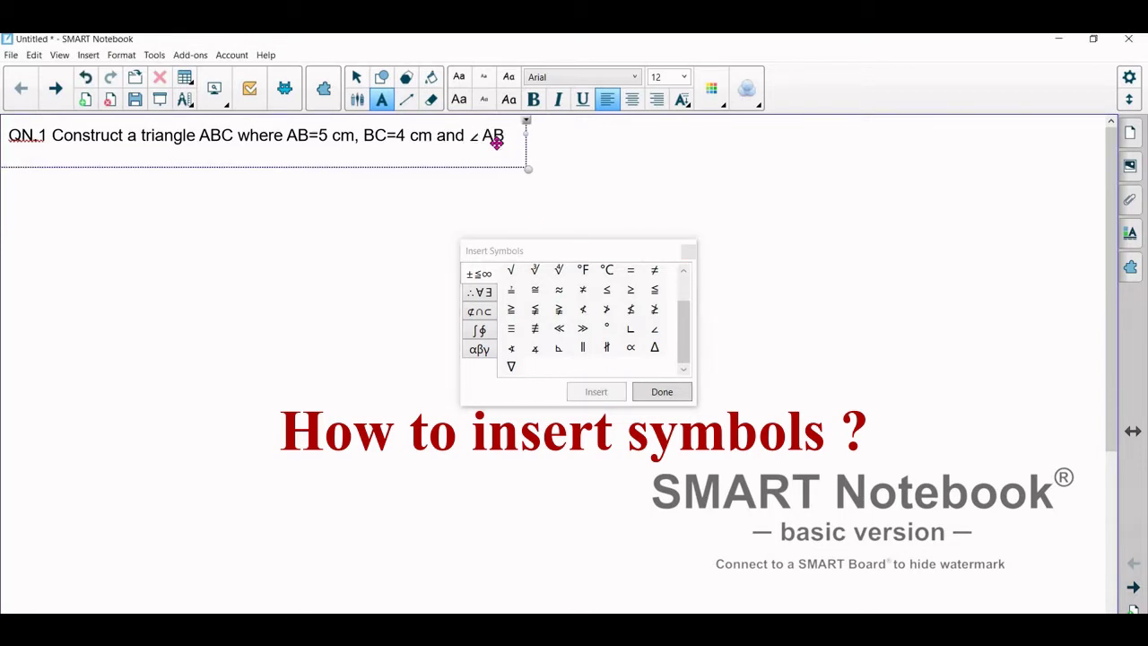
text(=)
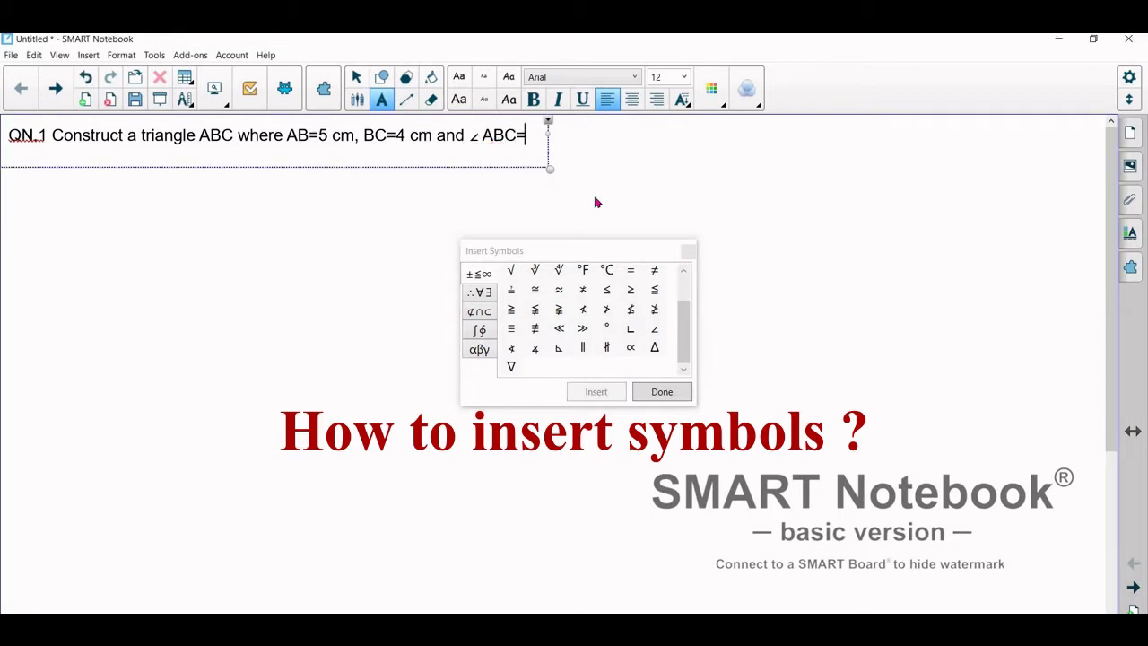
text(60)
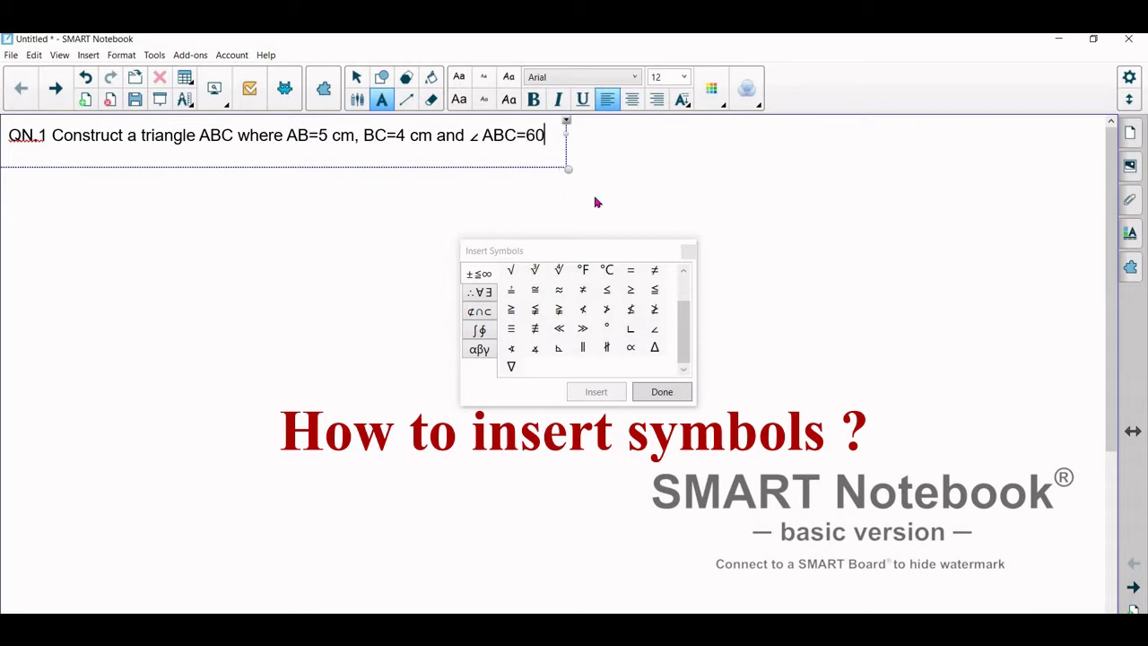
click(603, 329)
click(611, 330)
click(594, 393)
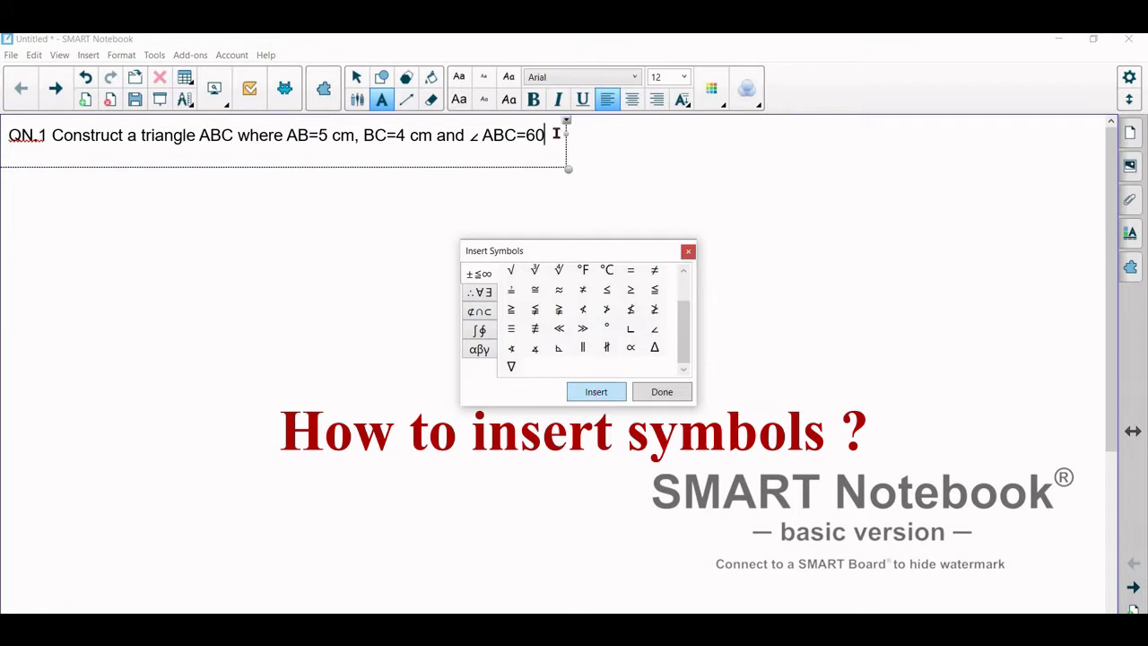
click(661, 393)
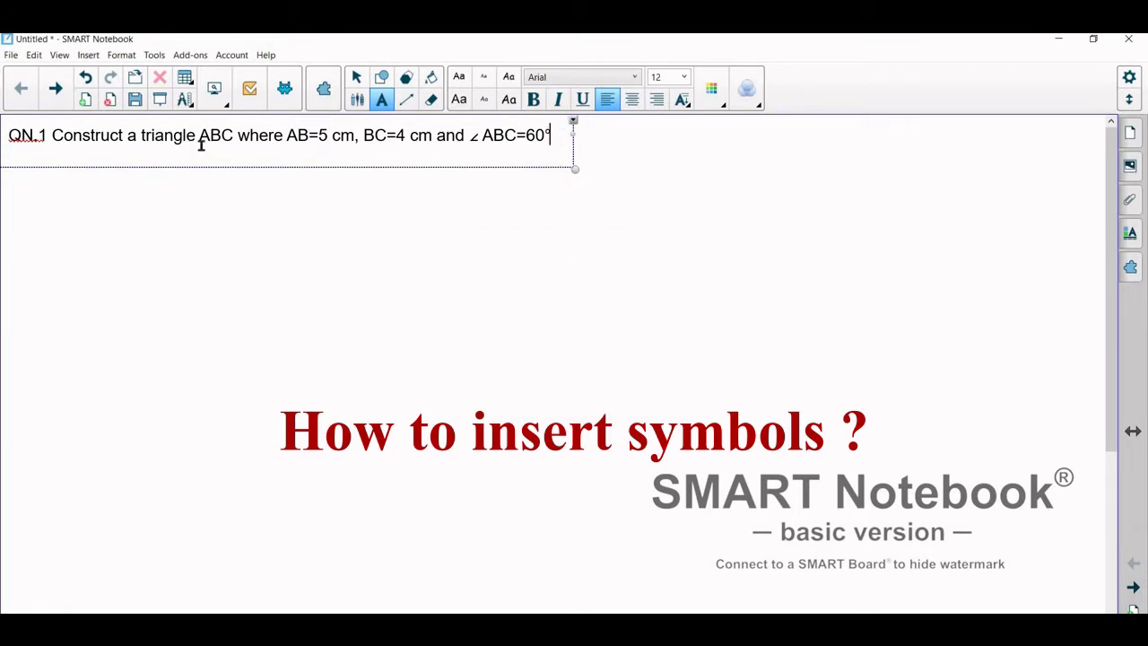
text(.)
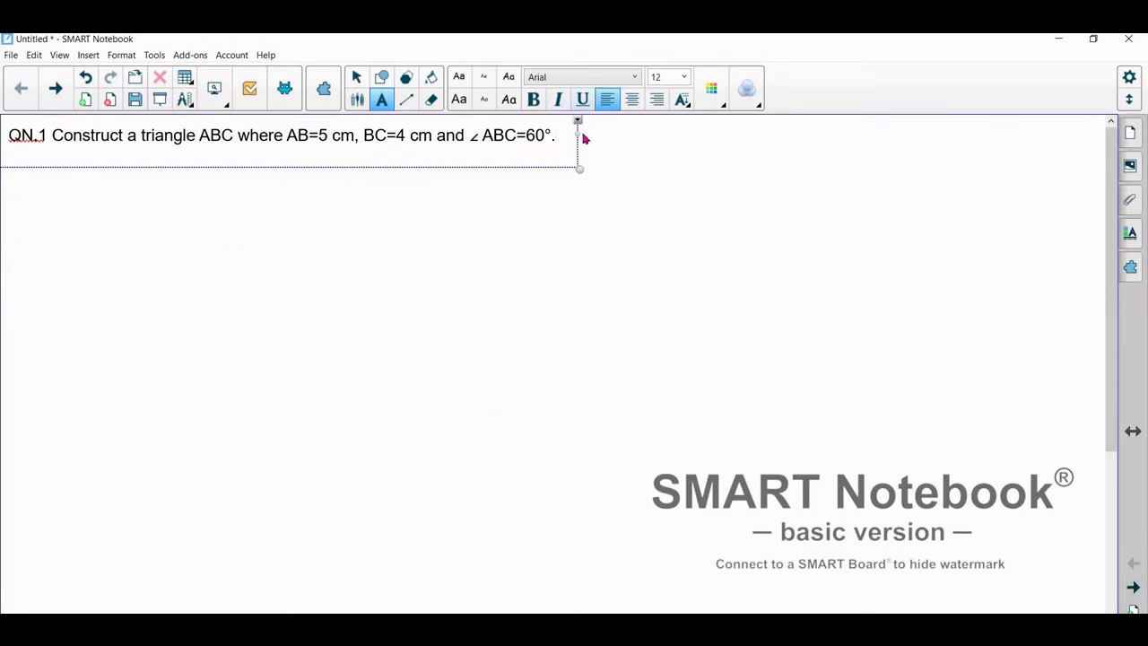
click(683, 101)
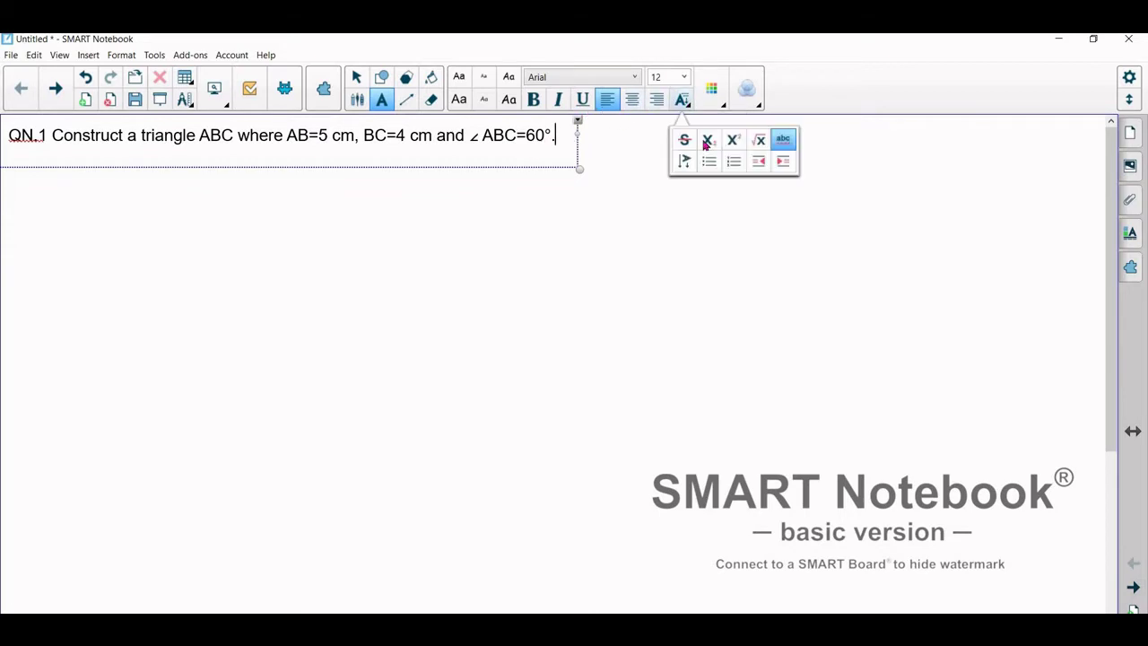
click(759, 139)
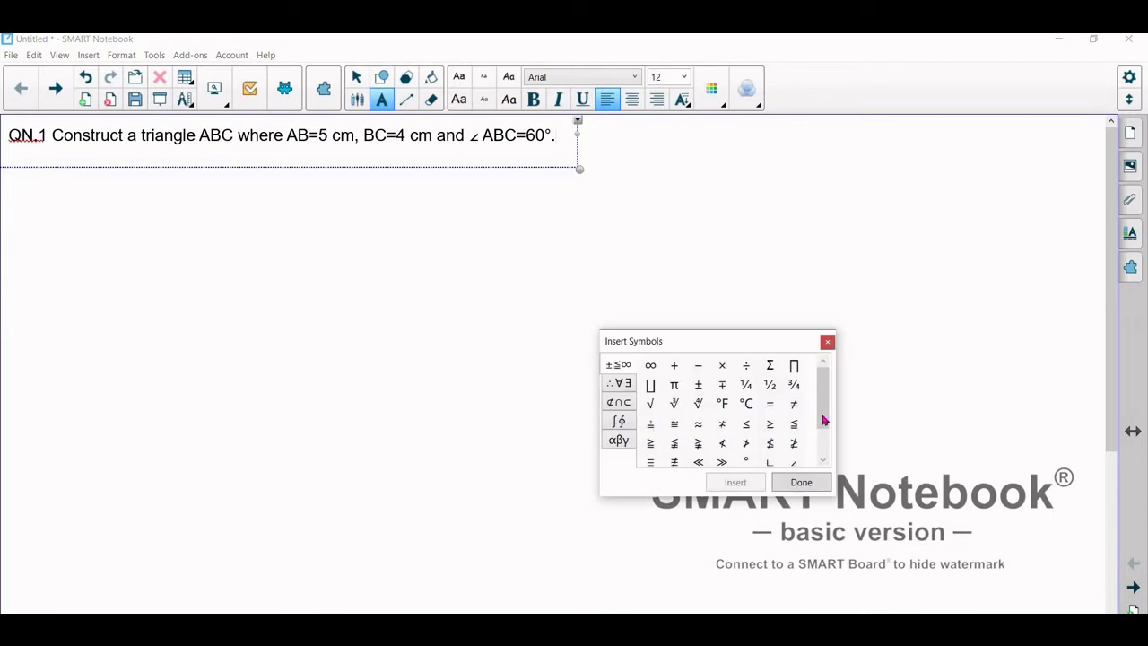
drag(823, 424, 820, 448)
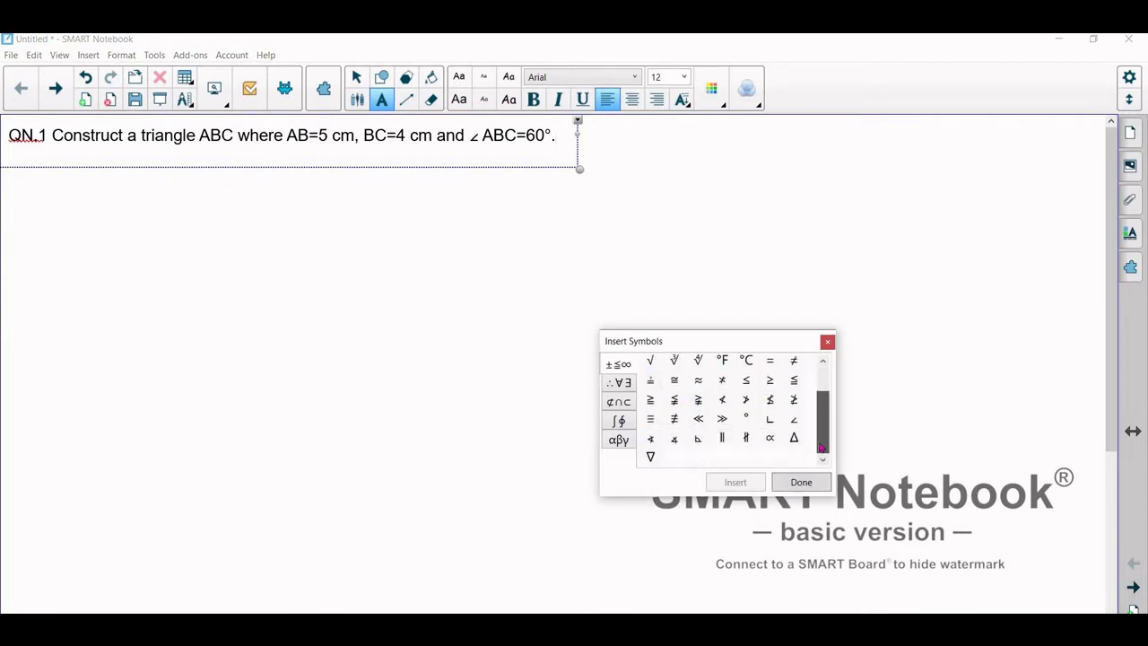
click(801, 482)
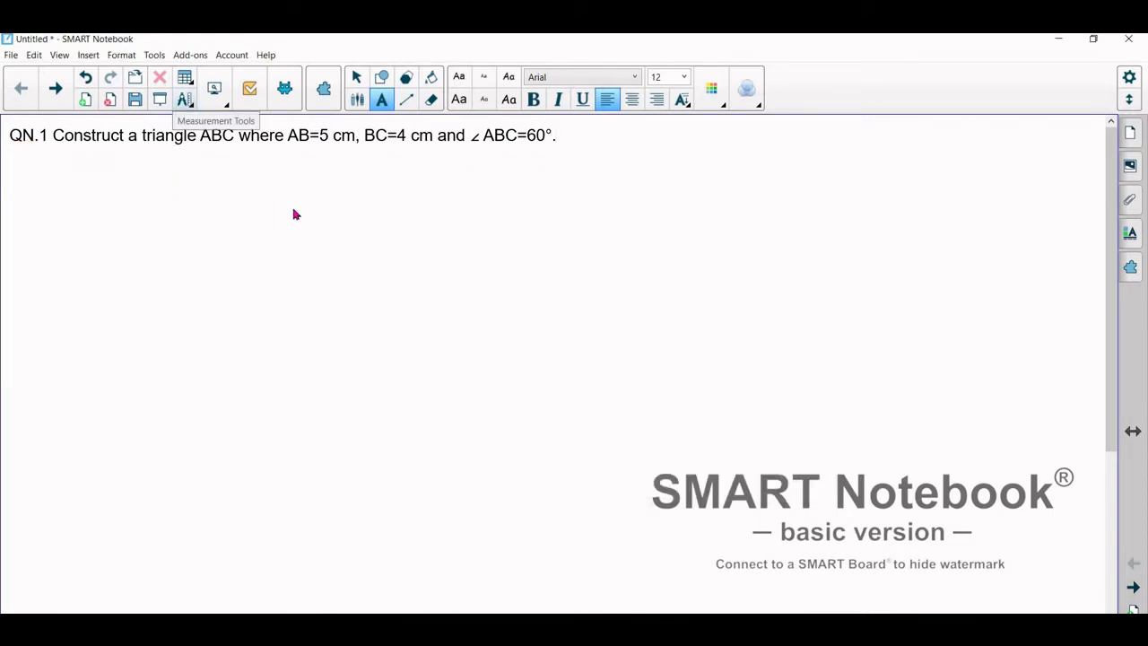
Insert a ruler and a protractor, then shrink the protractor and park it near the page's right edge.
click(184, 101)
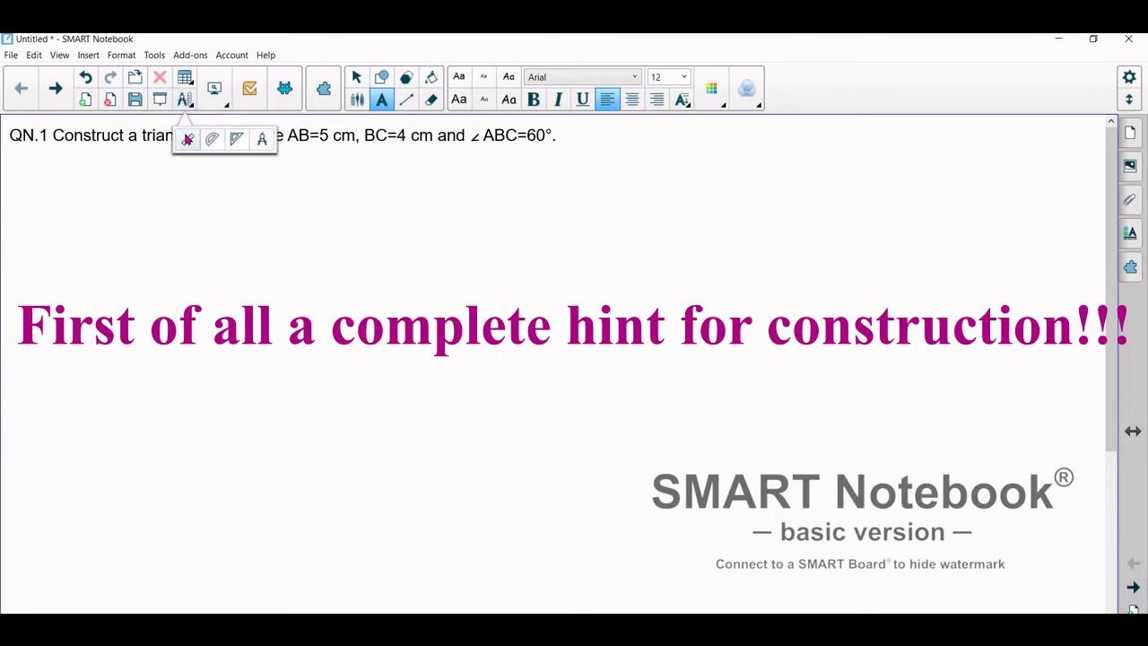
click(187, 139)
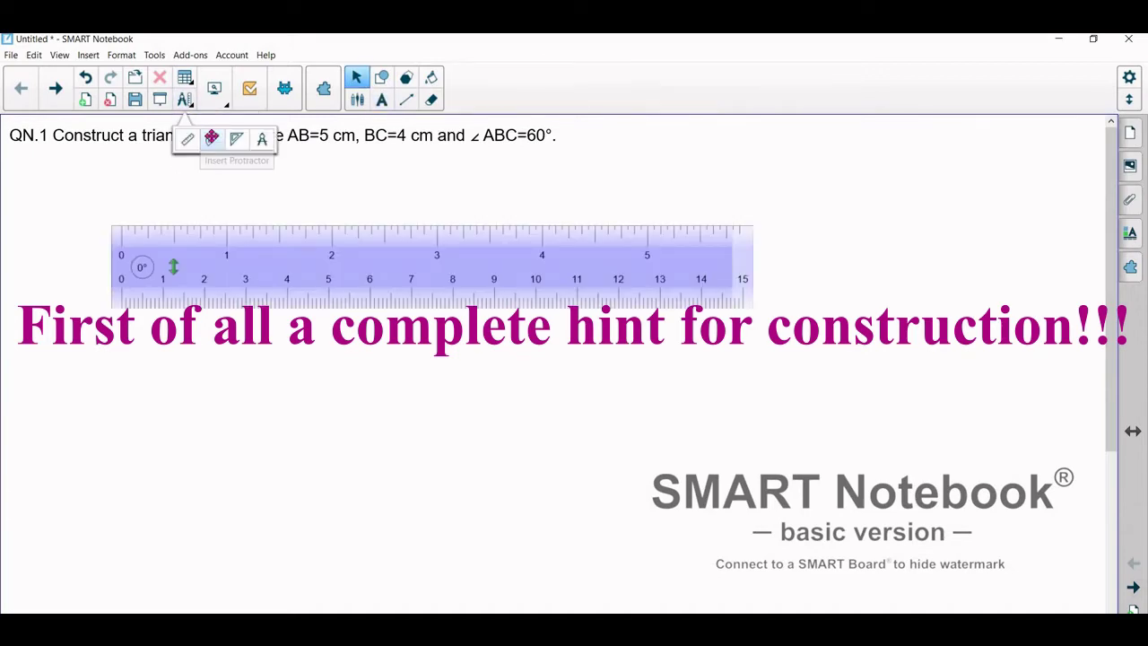
click(212, 140)
drag(703, 410, 726, 466)
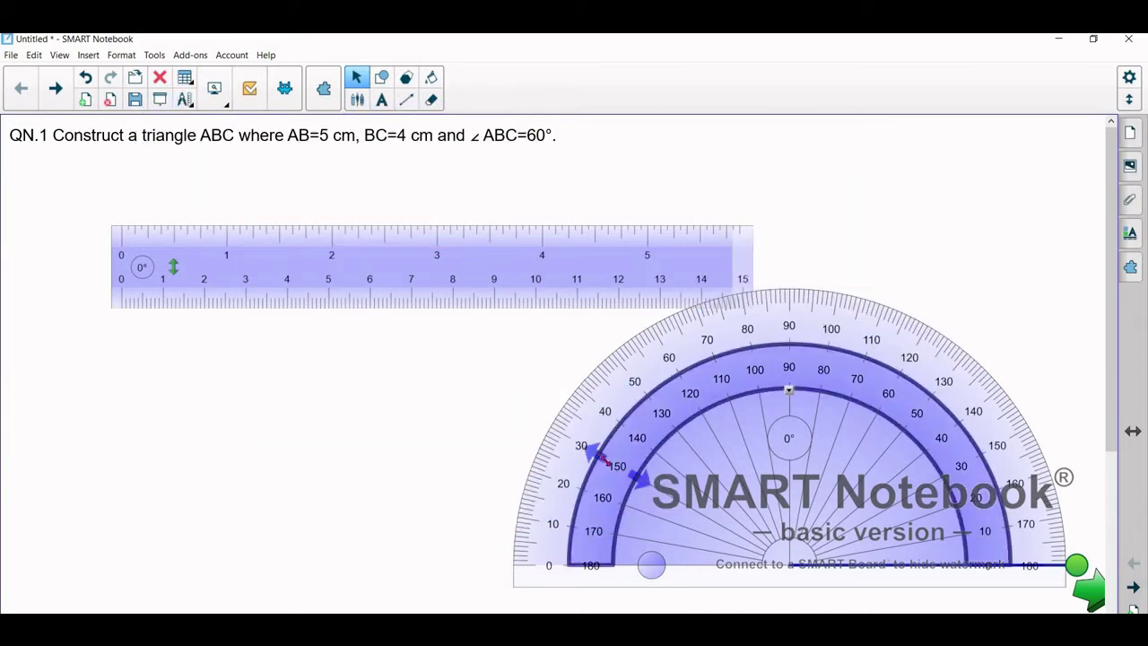
drag(605, 459, 1017, 379)
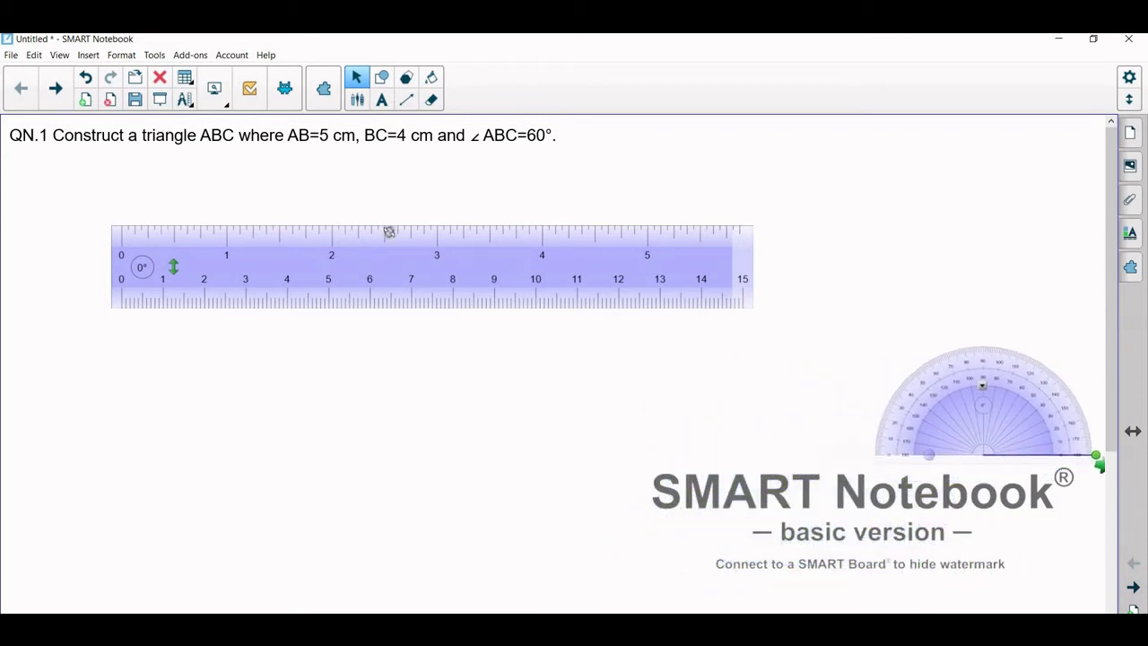
Move the shortened ruler to the lower page, and add a Geodreieck protractor reduced in size above the semicircular protractor.
drag(379, 263, 359, 440)
drag(369, 383, 311, 548)
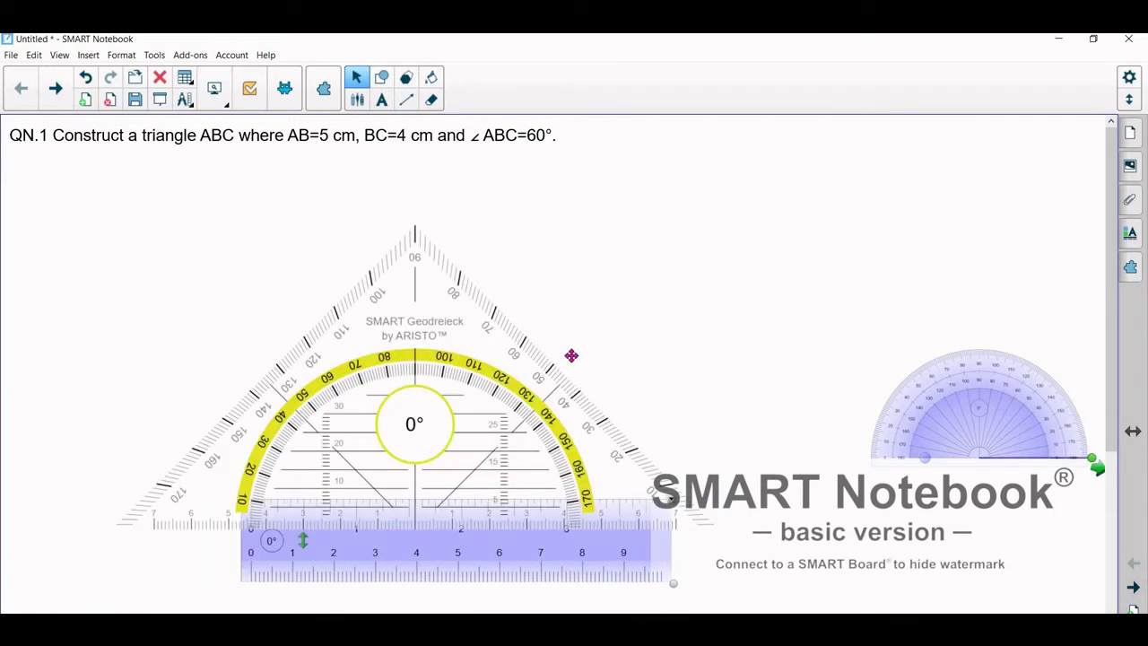
drag(571, 355, 866, 243)
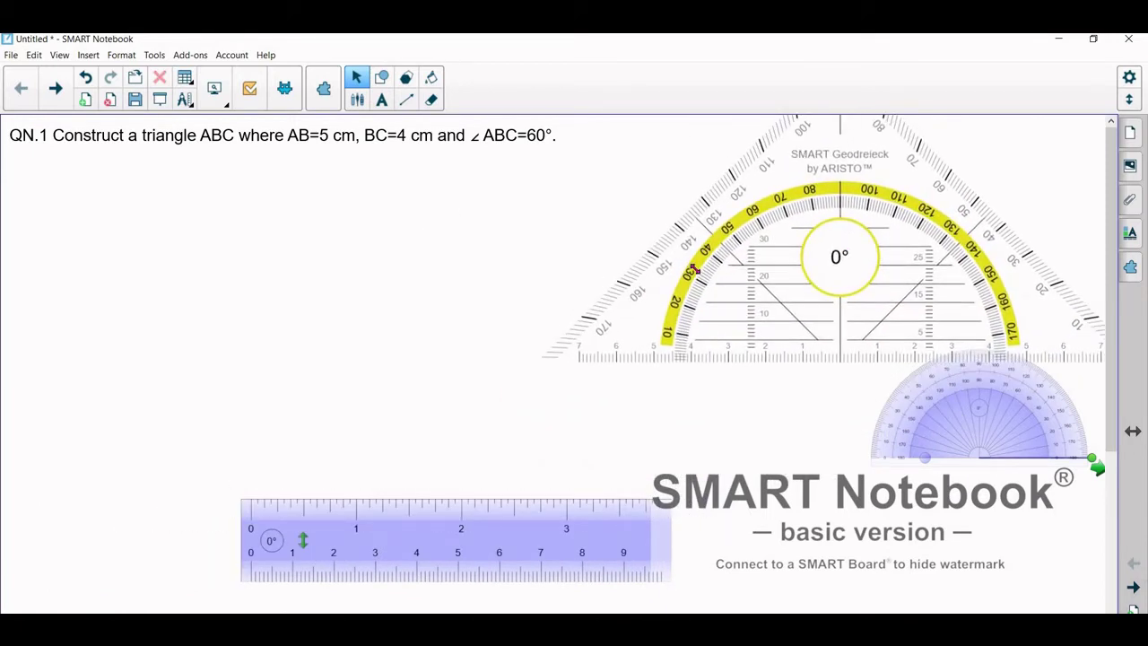
drag(693, 271, 941, 253)
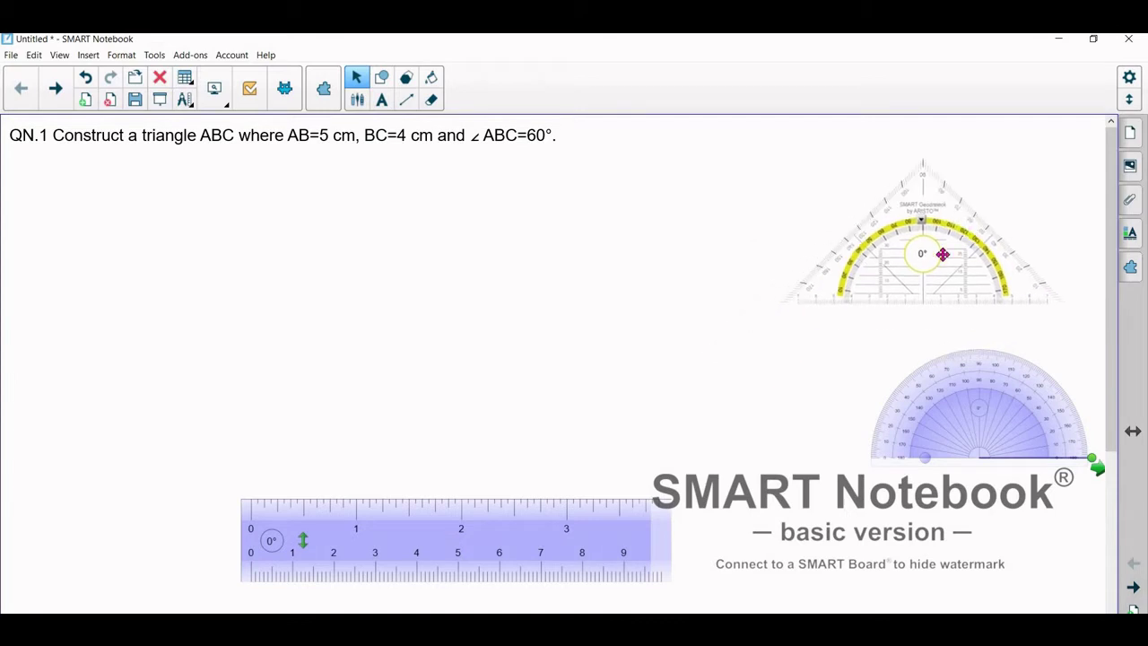
Insert a compass and place it beside the Geodreieck protractor.
click(185, 99)
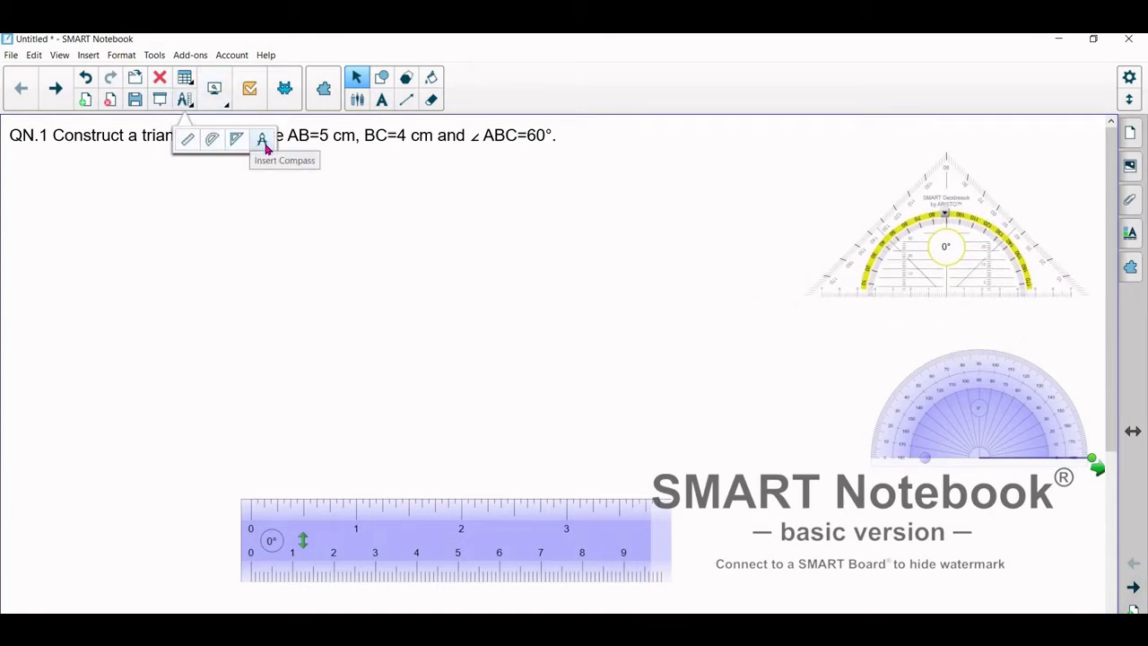
click(264, 142)
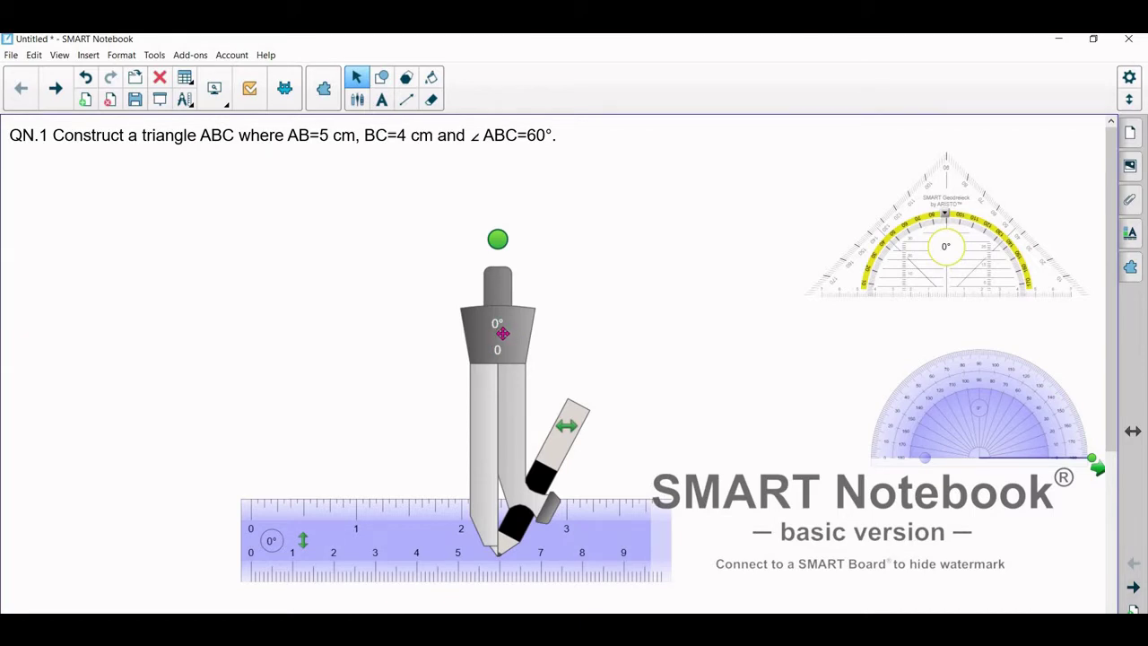
drag(496, 323, 796, 230)
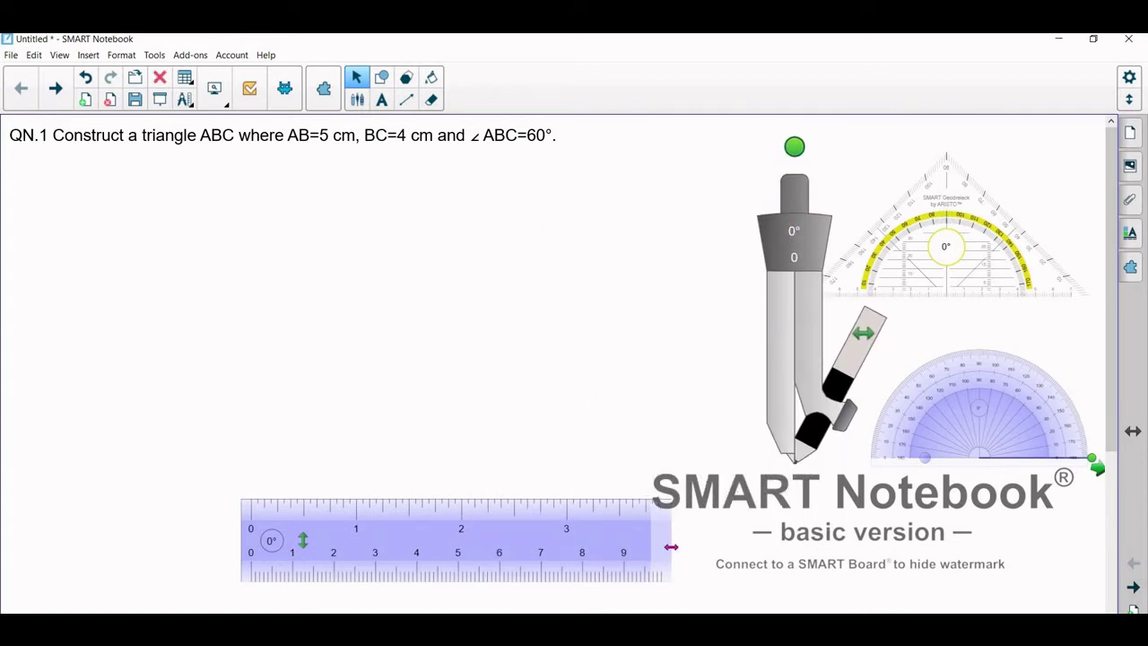
Extend the ruler to about 12 cm of visible scale and position it horizontally in the page's lower-left area.
drag(738, 539, 1139, 535)
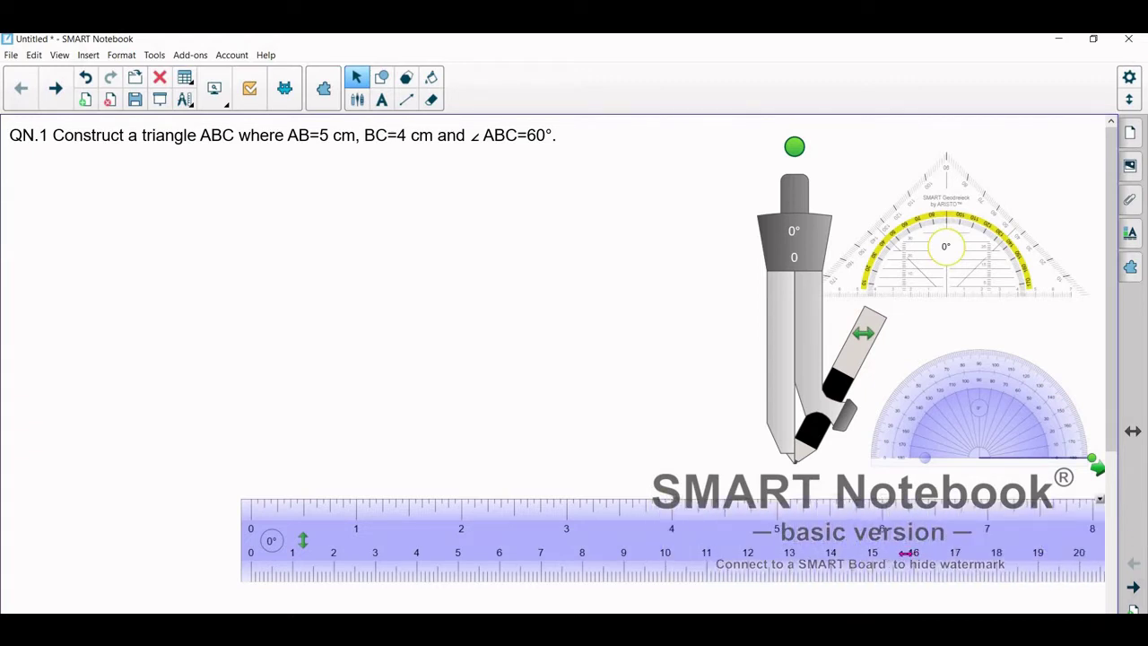
drag(906, 552, 789, 543)
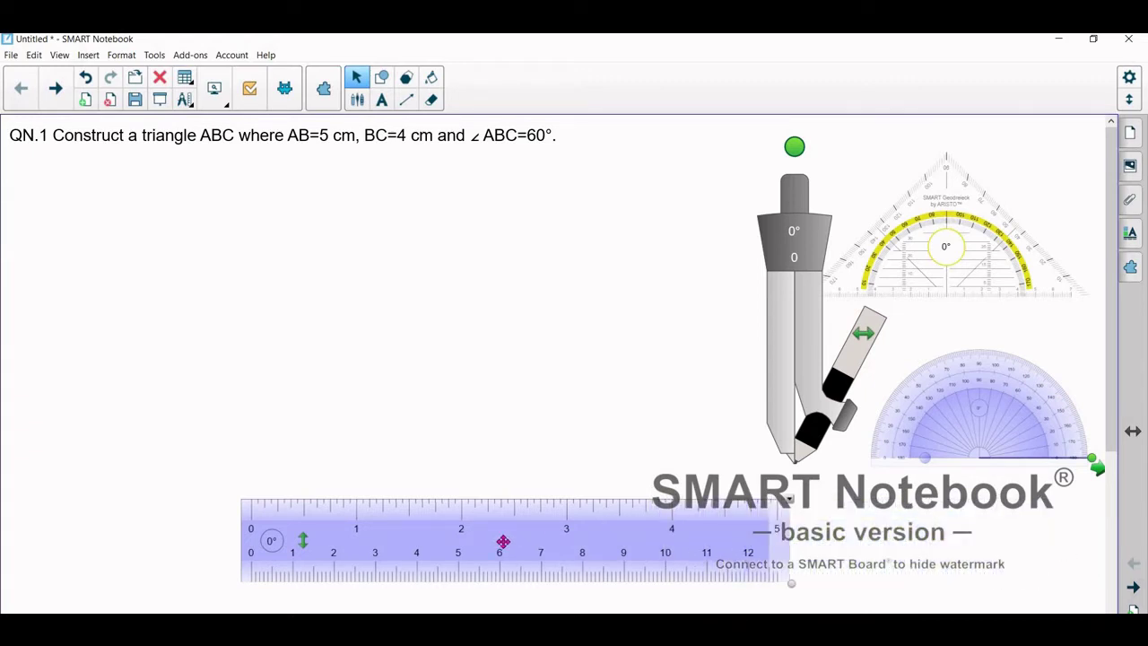
drag(503, 542, 291, 511)
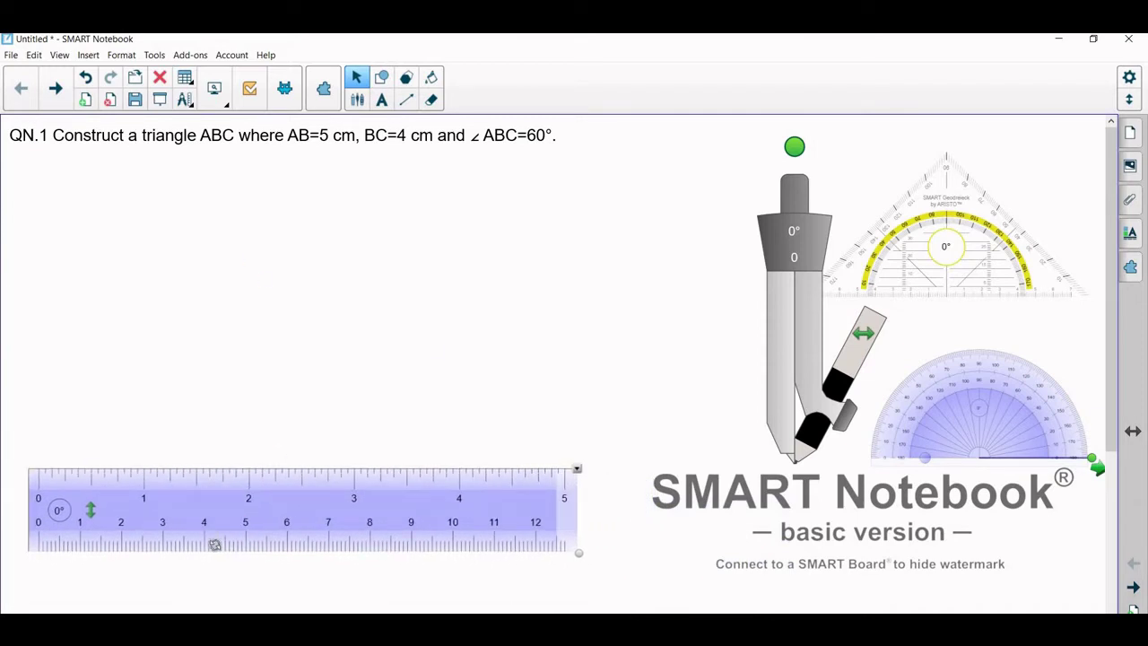
drag(215, 545, 287, 472)
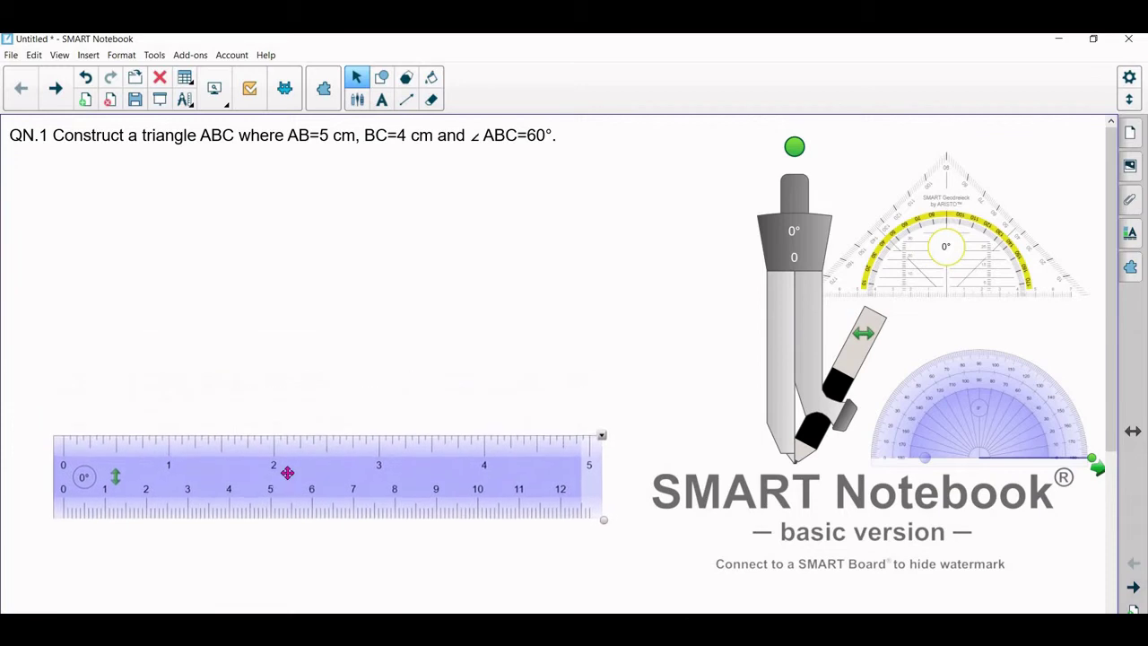
click(51, 180)
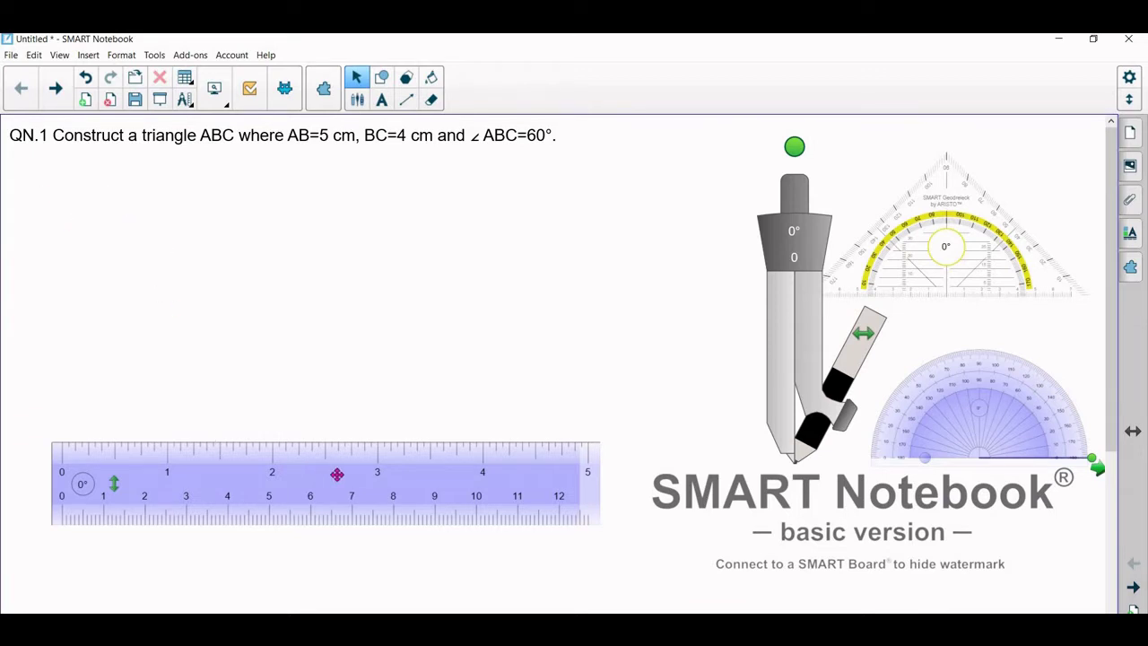
drag(346, 494, 356, 520)
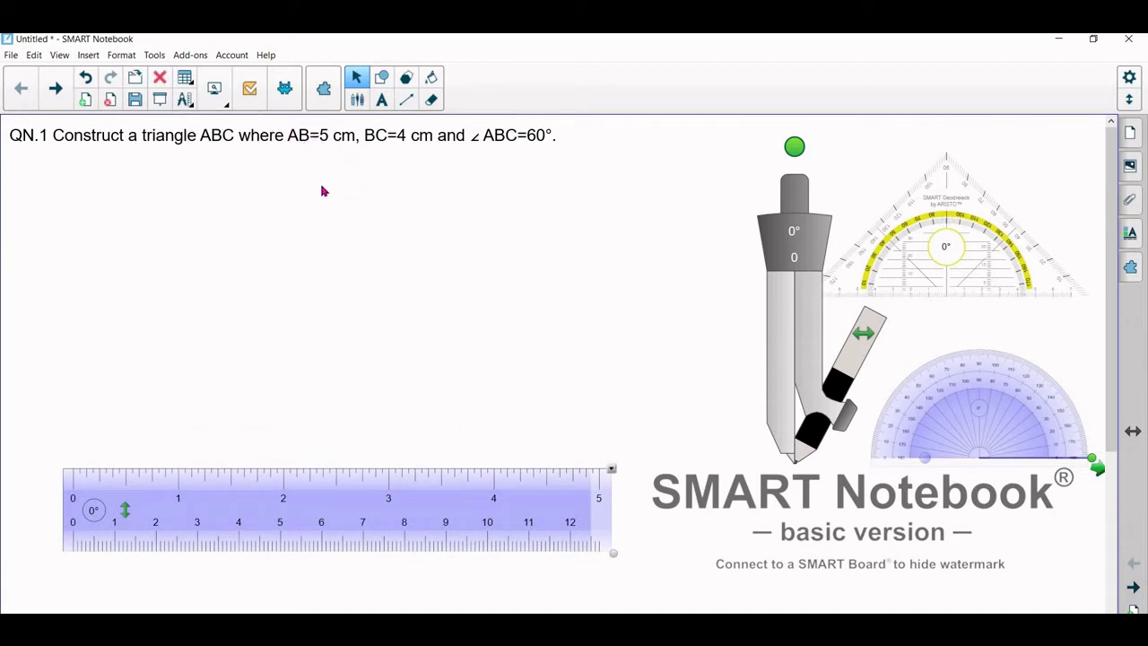
Set up the Line tool with a solid line, plain ends and the second-thinnest thickness.
click(407, 101)
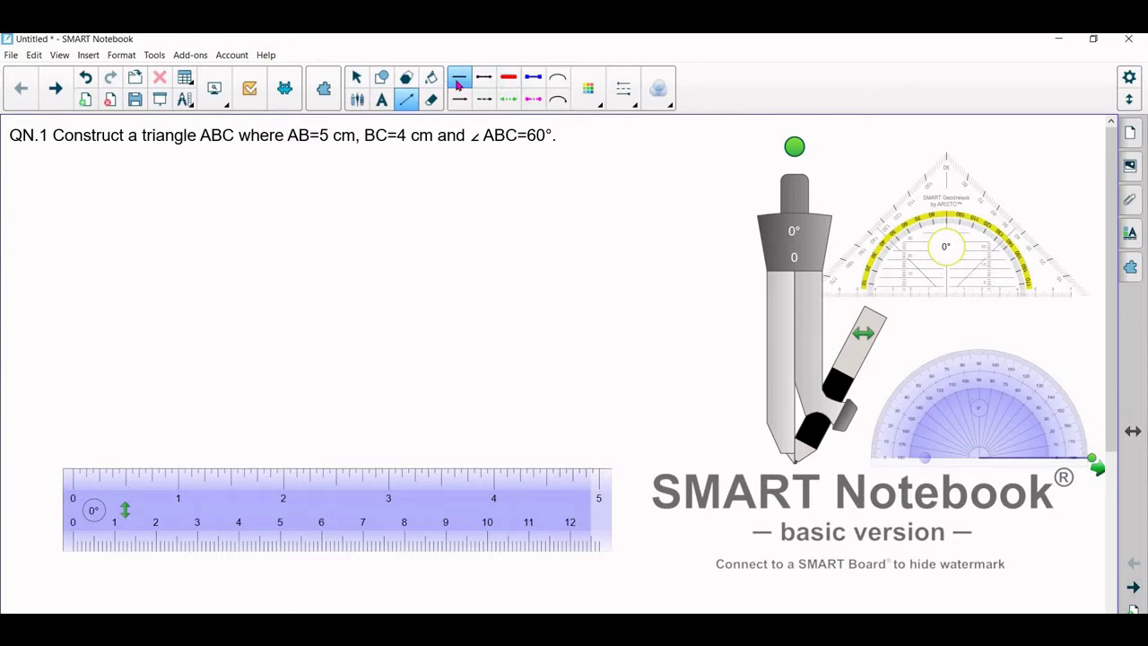
click(458, 83)
click(462, 81)
click(626, 99)
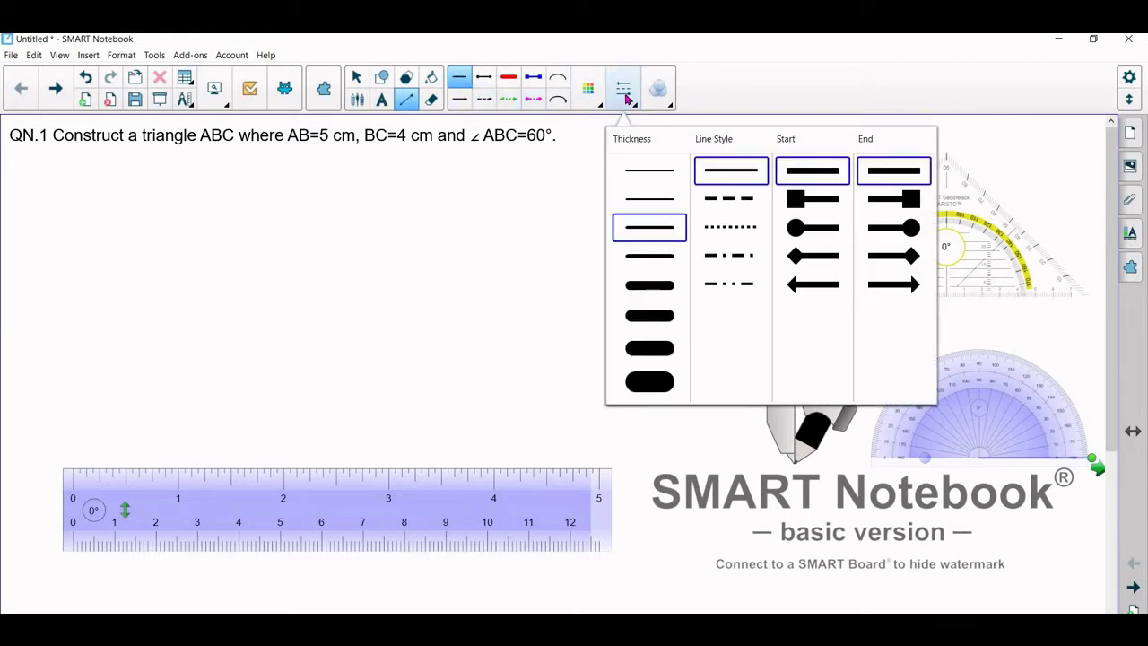
click(643, 260)
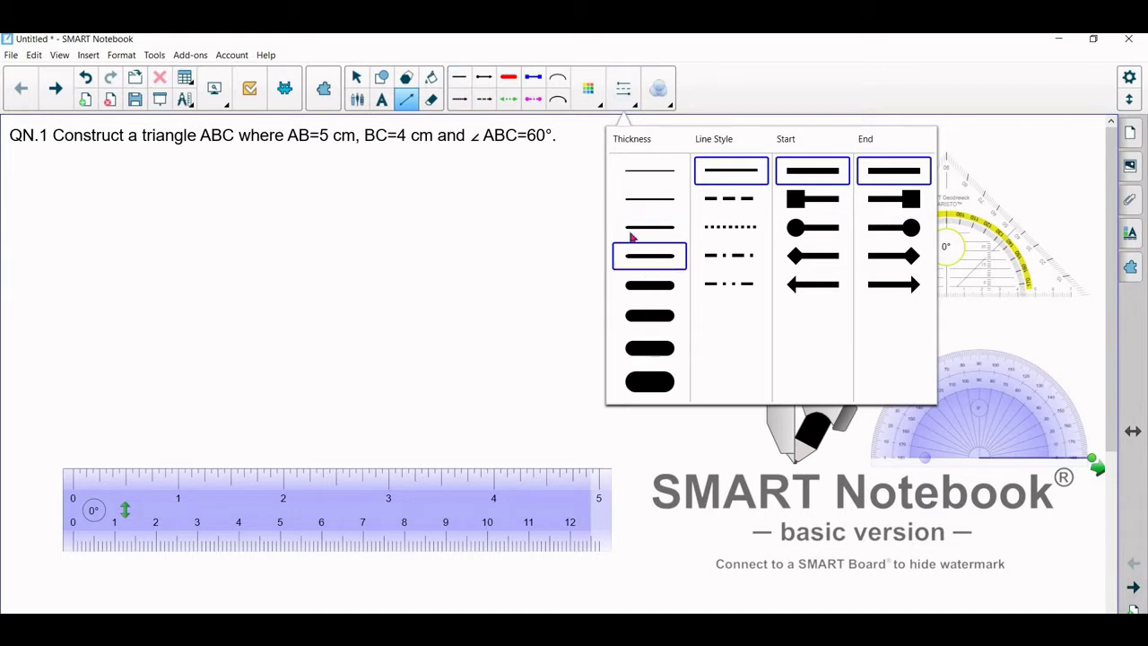
click(651, 173)
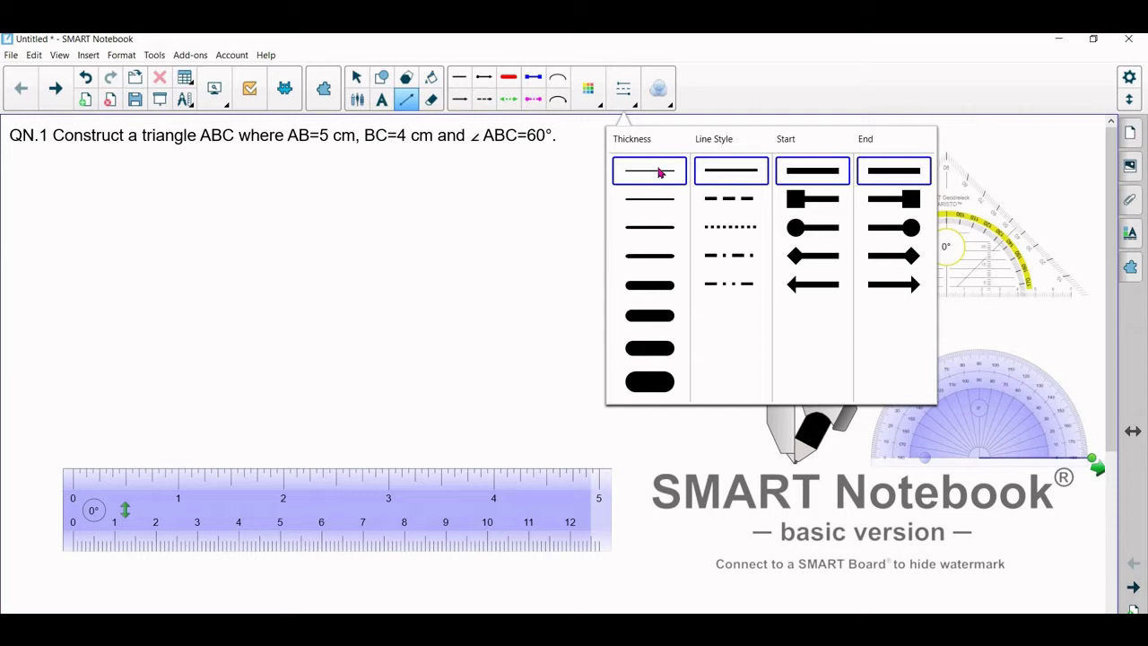
click(645, 204)
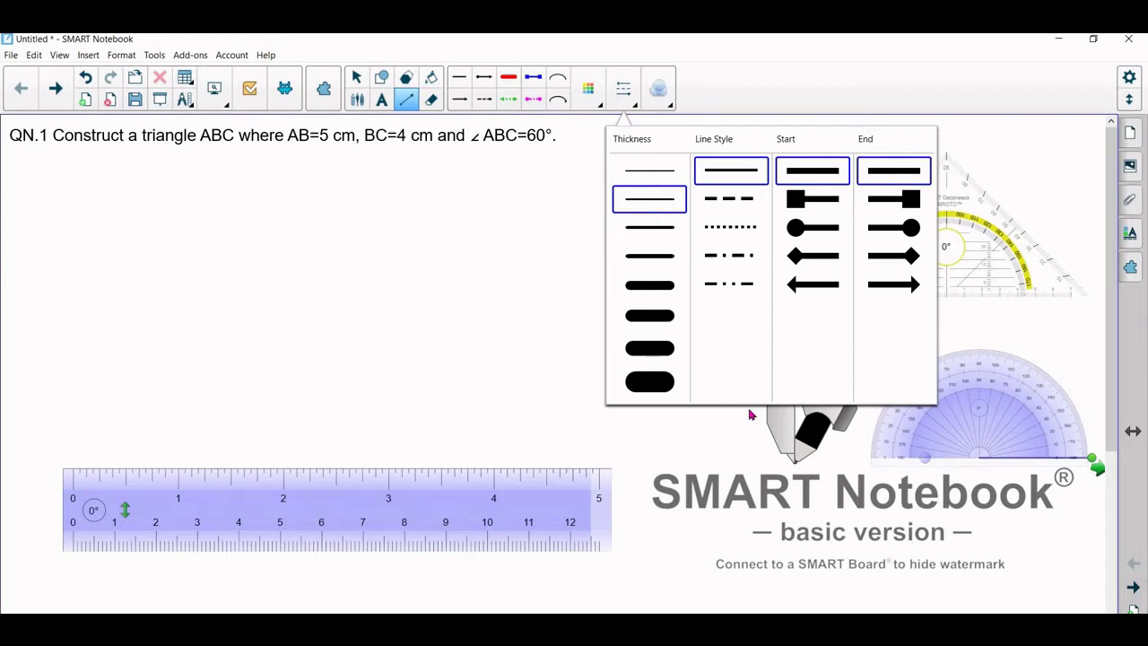
click(649, 171)
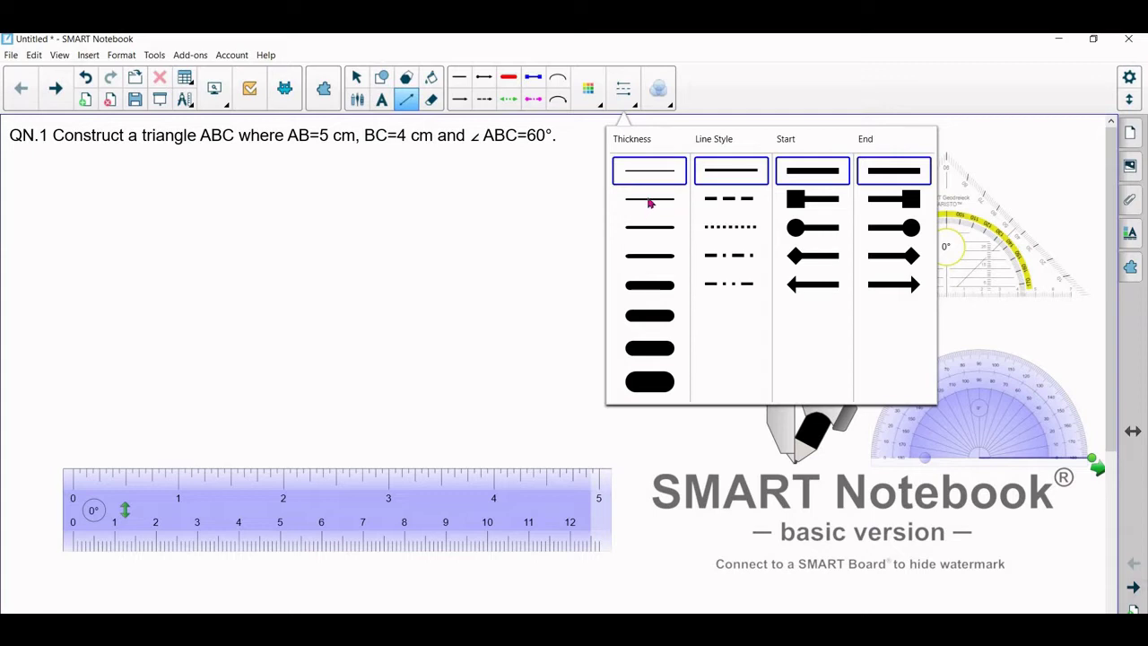
click(650, 204)
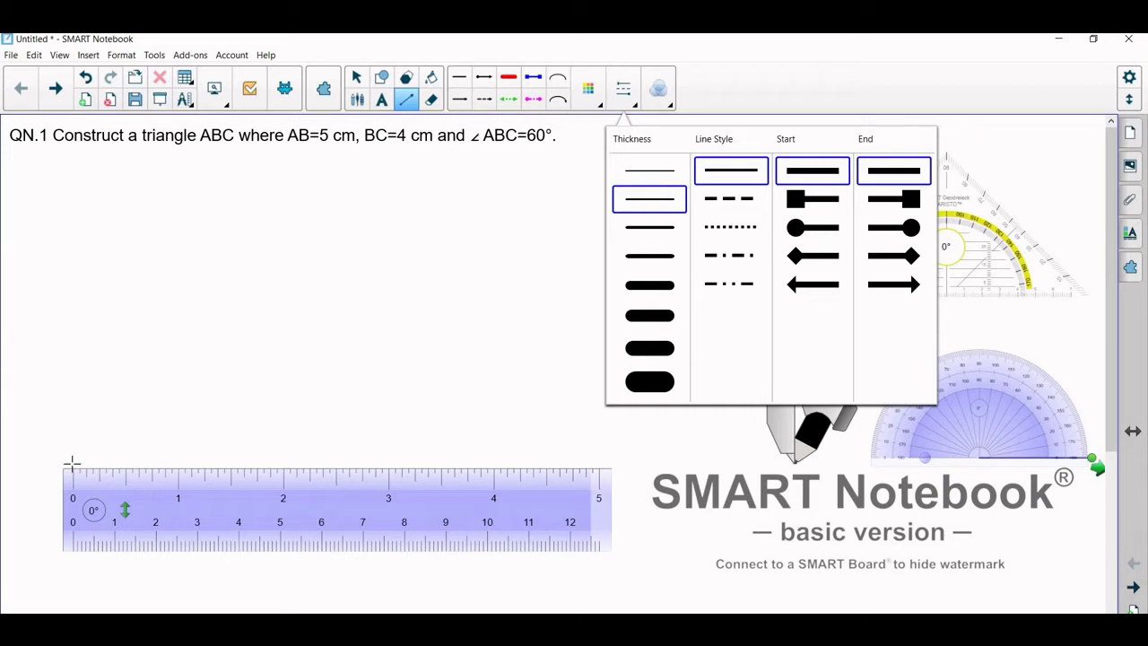
Undo the stray diagonal line and draw a horizontal 5 cm segment along the ruler's lower edge from its 0 mark.
drag(72, 463, 95, 485)
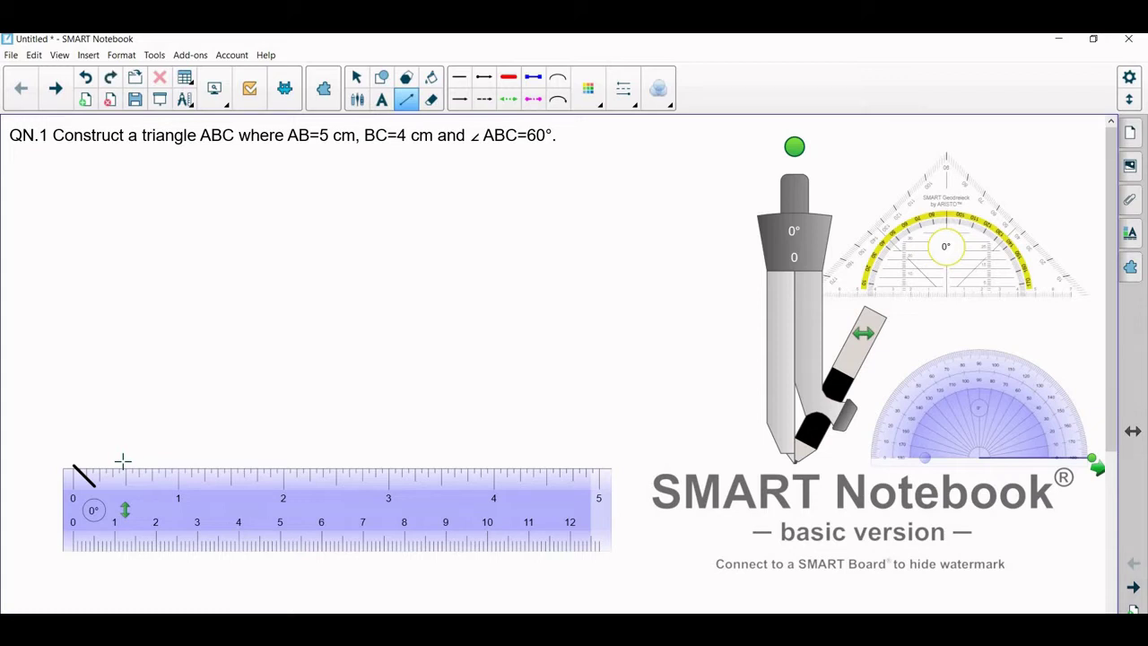
key(ctrl+z)
mouse_move(97, 553)
mouse_down()
mouse_move(110, 553)
mouse_move(75, 553)
mouse_move(278, 549)
mouse_up()
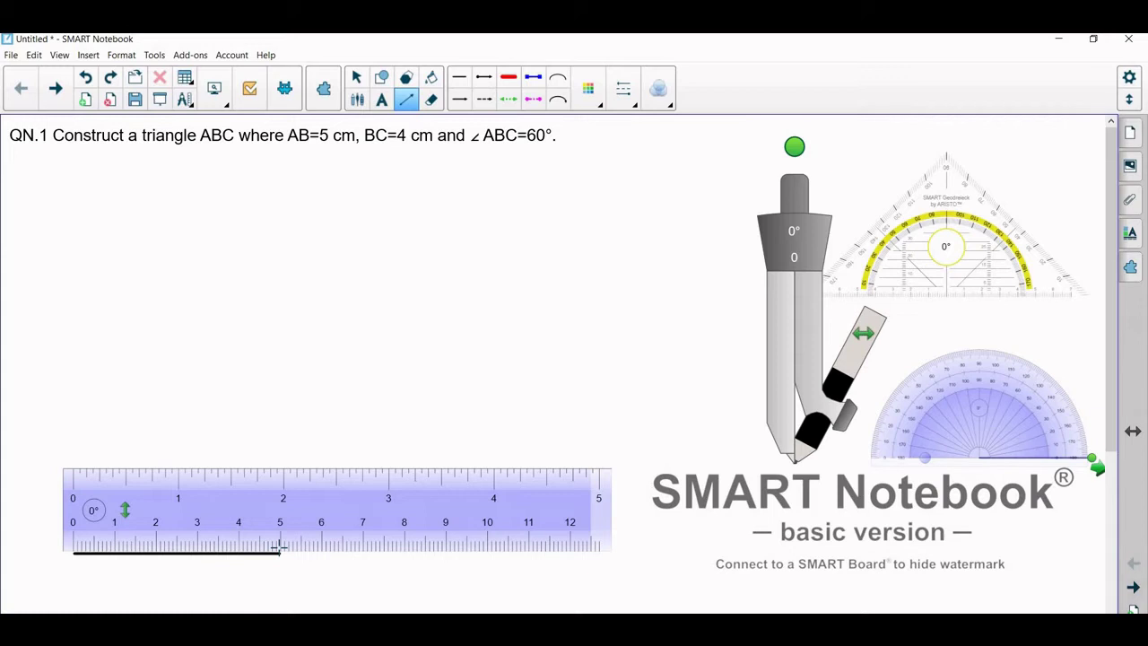
drag(279, 546, 280, 549)
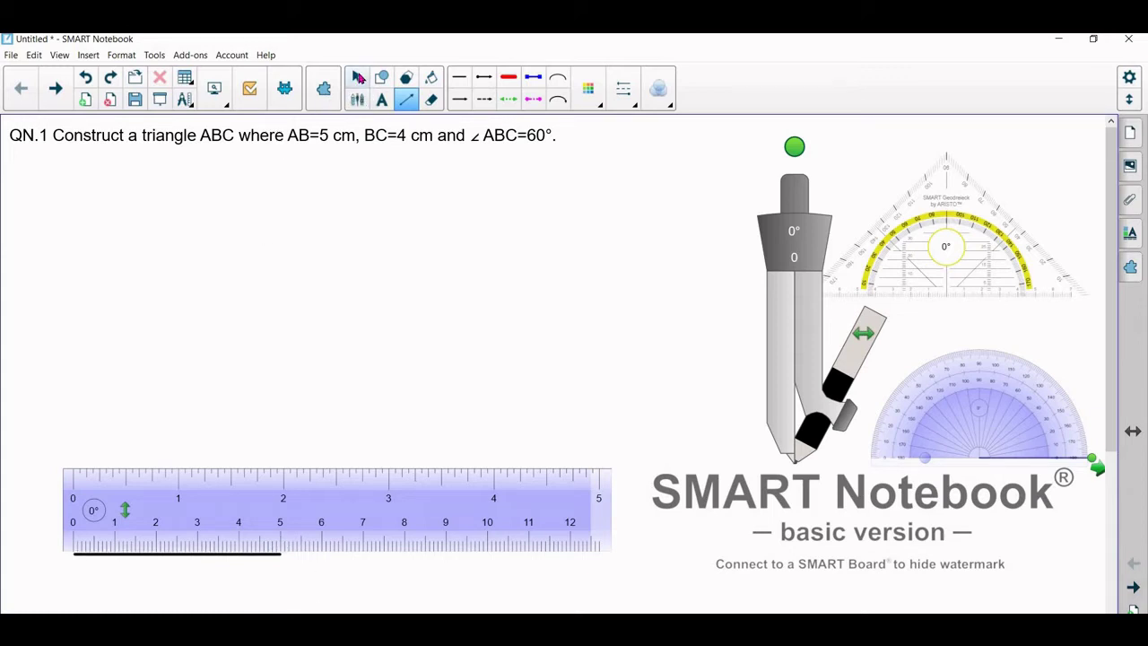
Label the segment's endpoints A and B, place B just below its end, and add "5 cm" beneath the segment.
click(357, 78)
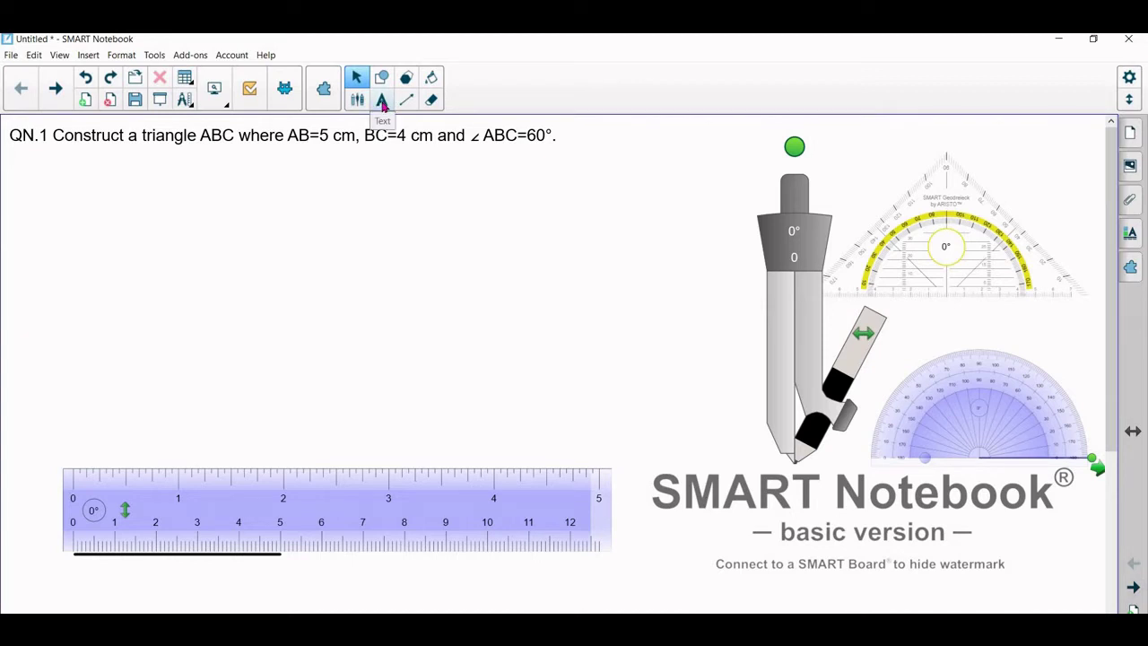
click(382, 100)
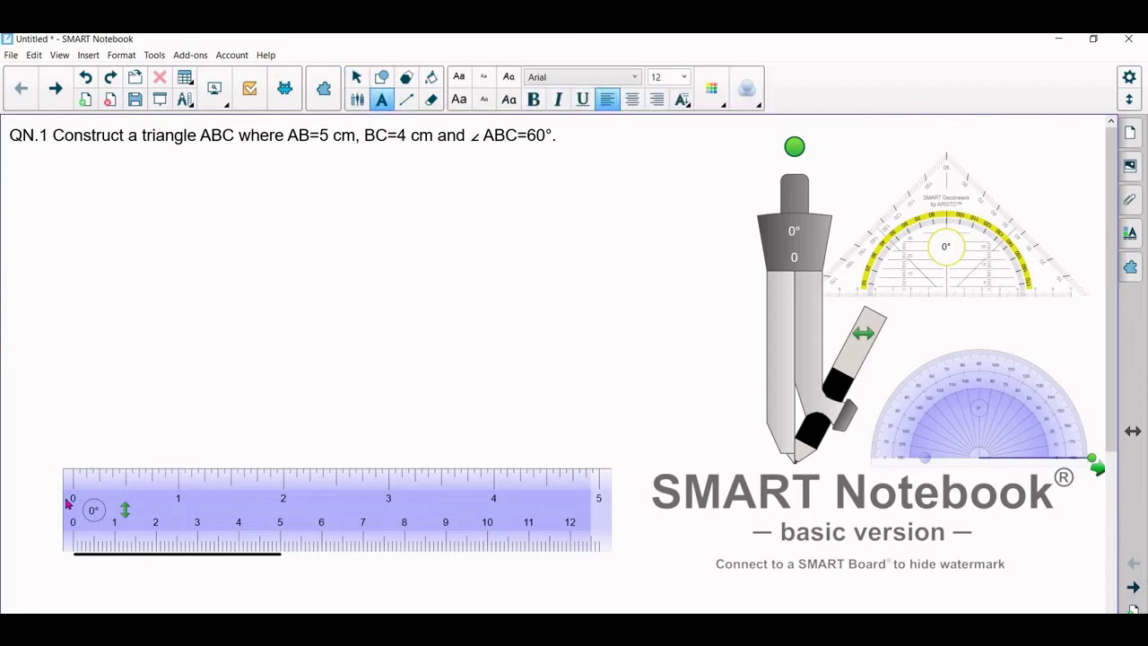
click(70, 561)
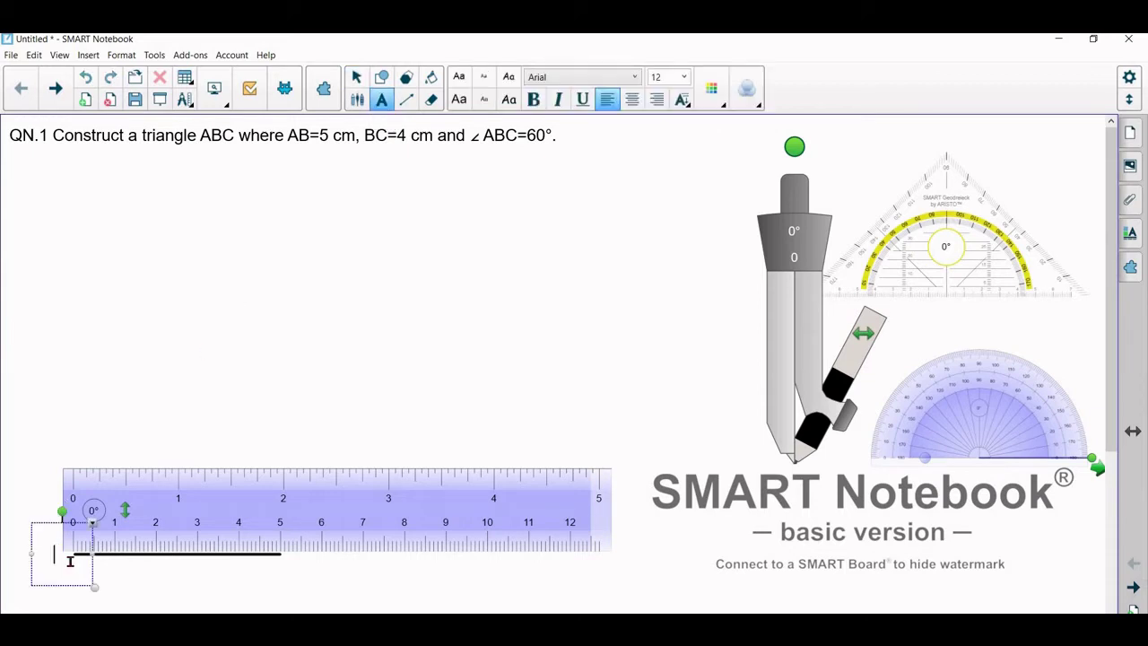
text(A)
click(287, 560)
click(285, 559)
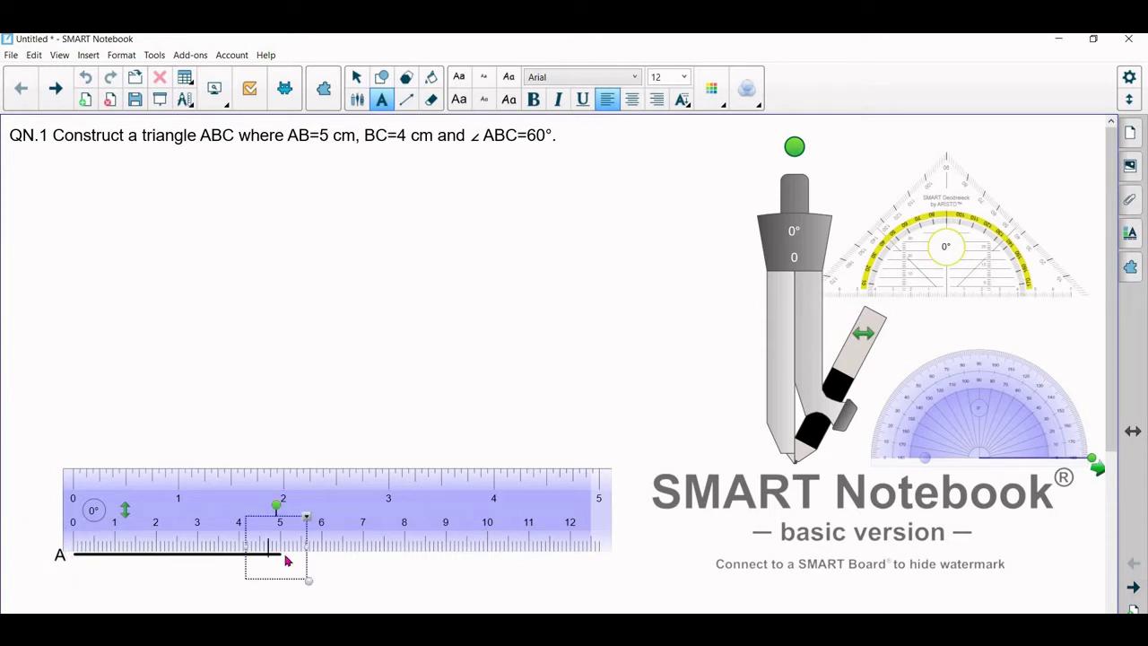
text(B)
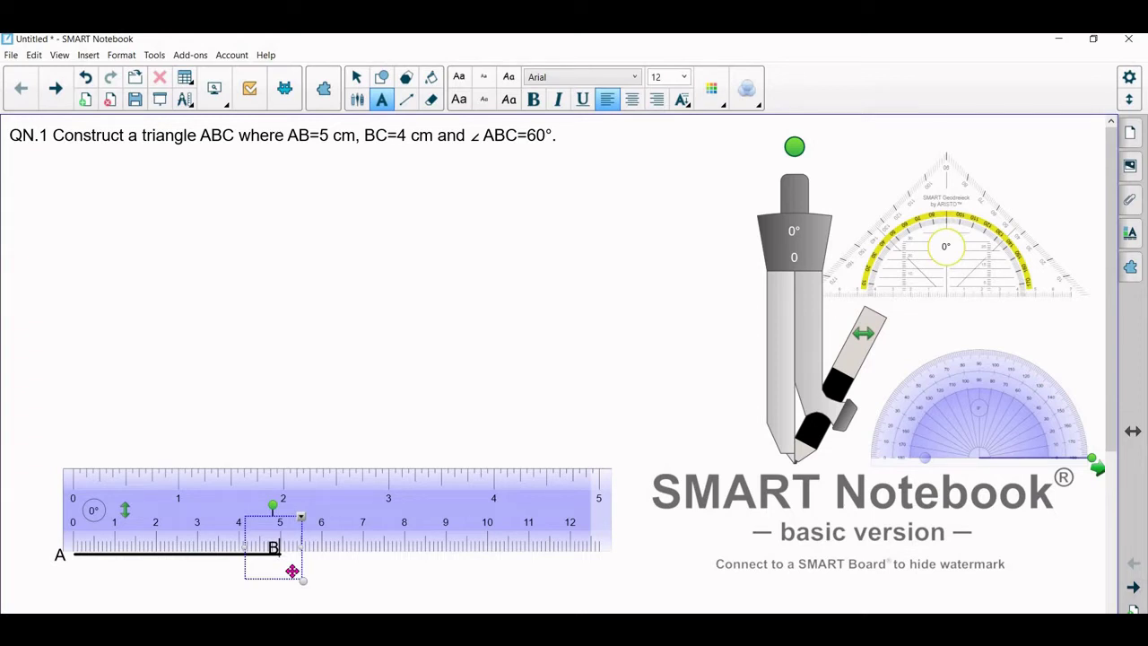
drag(292, 571, 306, 587)
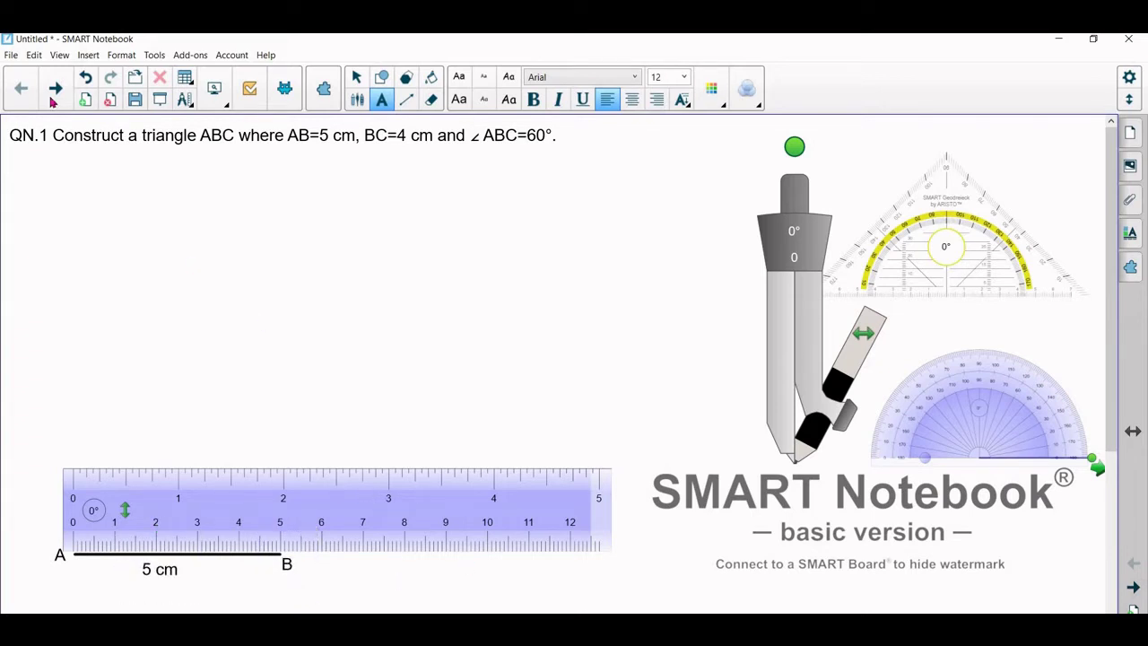
Move the ruler away to below the protractor and place the compass with its point on B.
click(357, 77)
drag(345, 510, 786, 531)
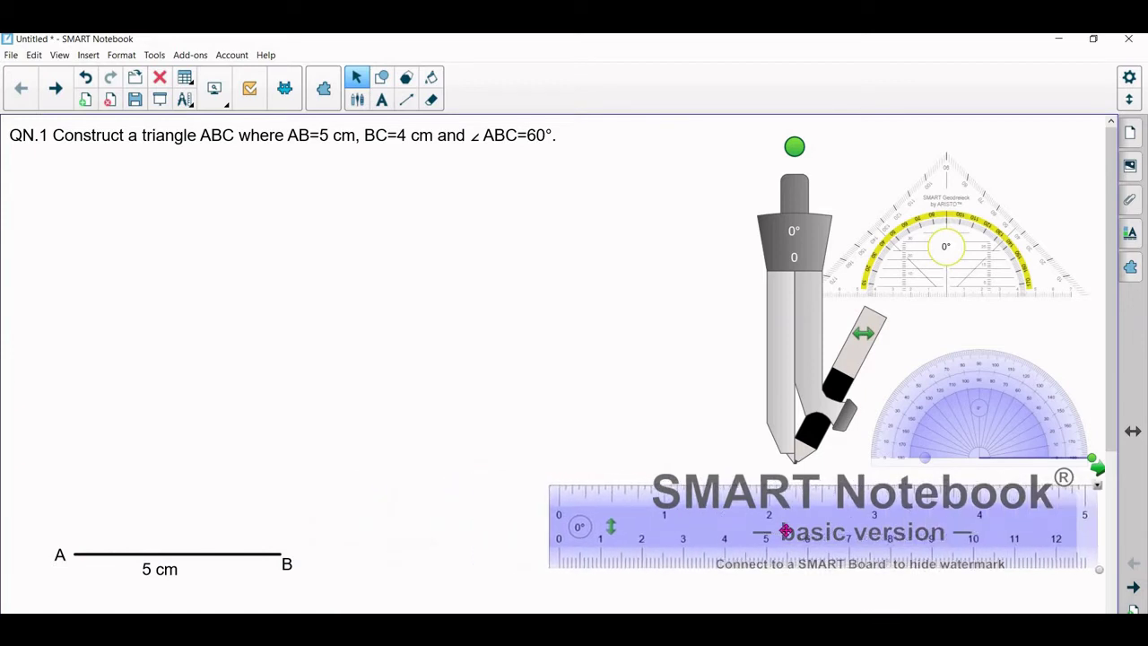
click(532, 464)
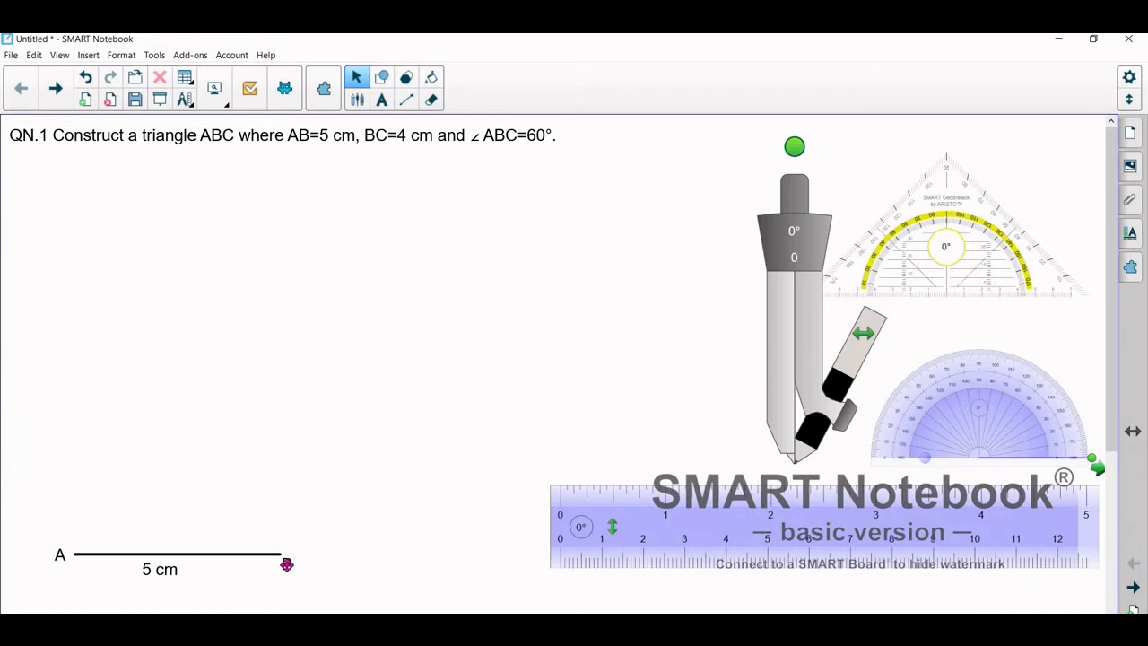
drag(784, 302, 266, 397)
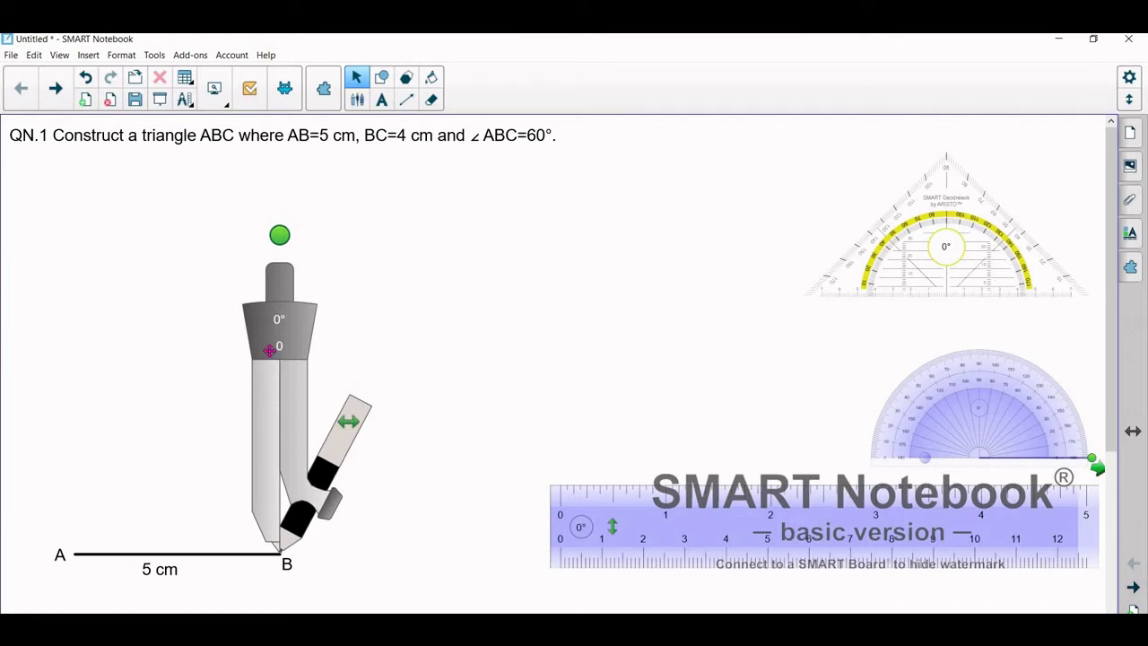
Open the compass to a setting of about 43 while keeping its point on B.
mouse_move(964, 417)
mouse_down()
mouse_move(881, 400)
mouse_move(732, 405)
mouse_move(490, 502)
mouse_move(296, 521)
mouse_move(207, 509)
mouse_move(389, 523)
mouse_move(720, 389)
mouse_move(942, 415)
mouse_up()
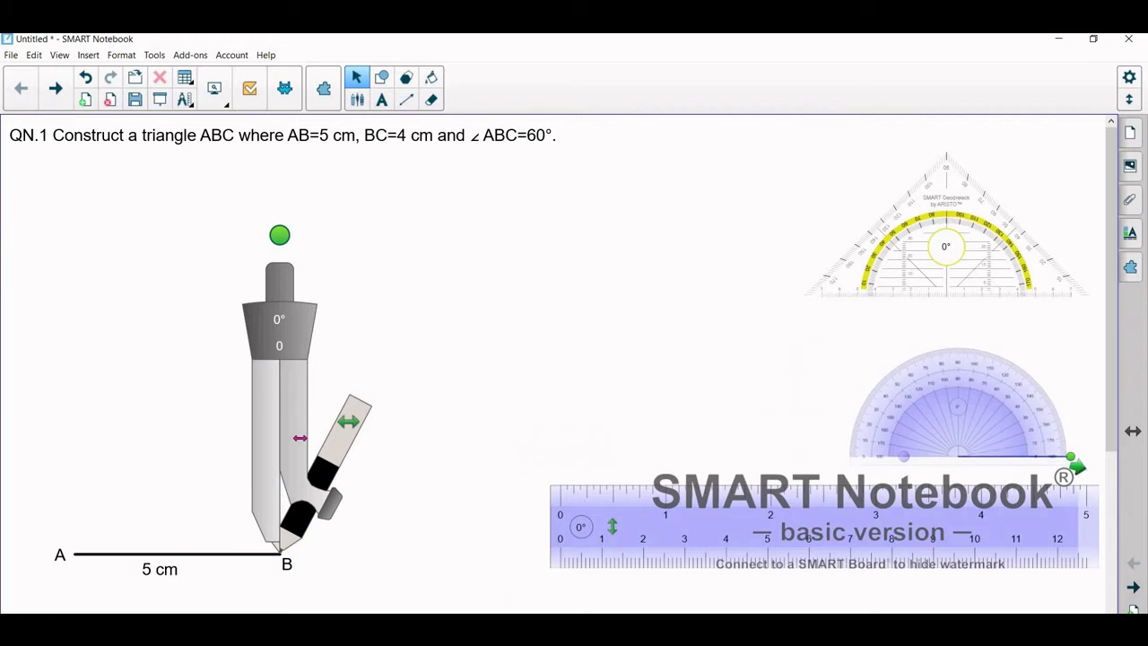
drag(288, 450, 338, 438)
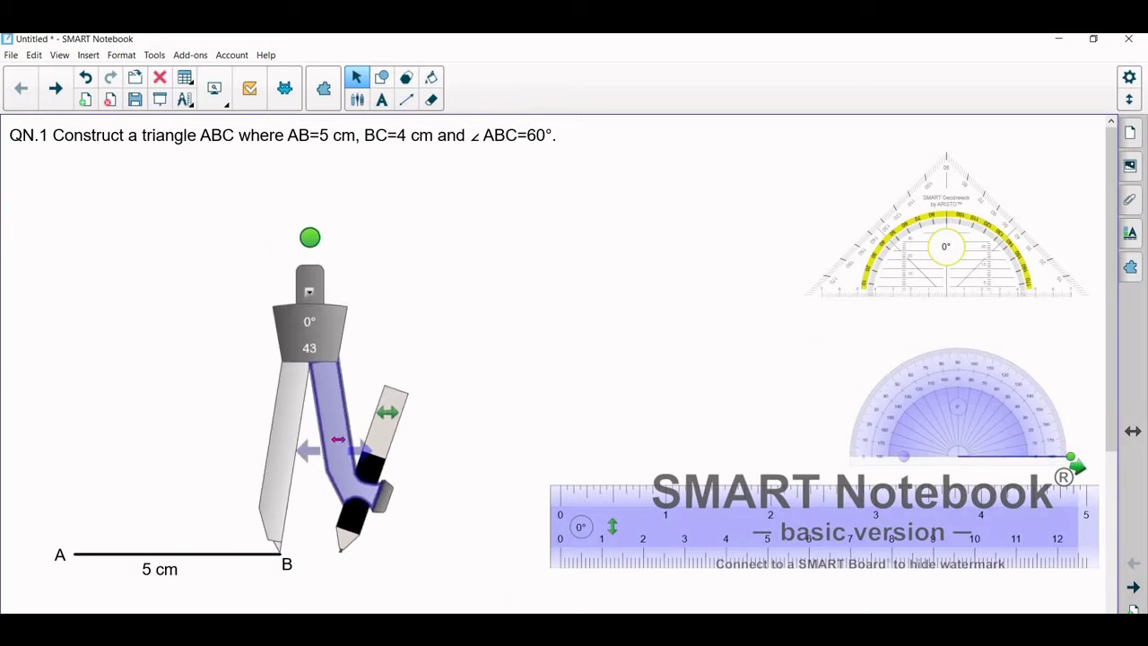
drag(278, 477, 278, 473)
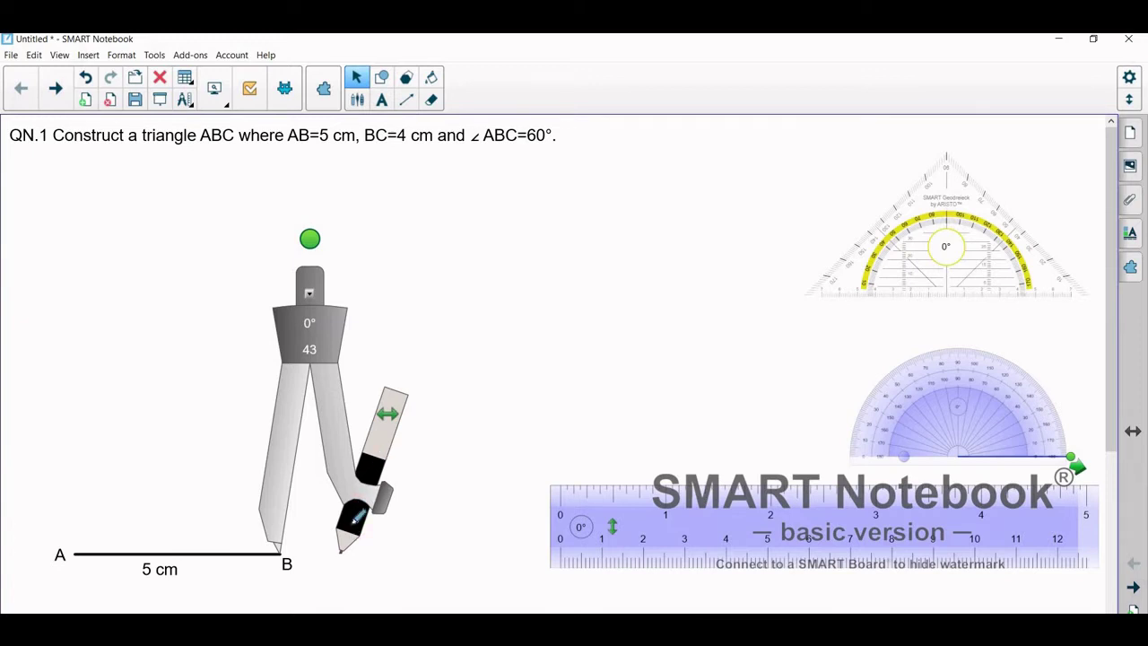
Set the compass pencil to the red pen with a solid line, plain ends and the thinnest thickness.
click(359, 102)
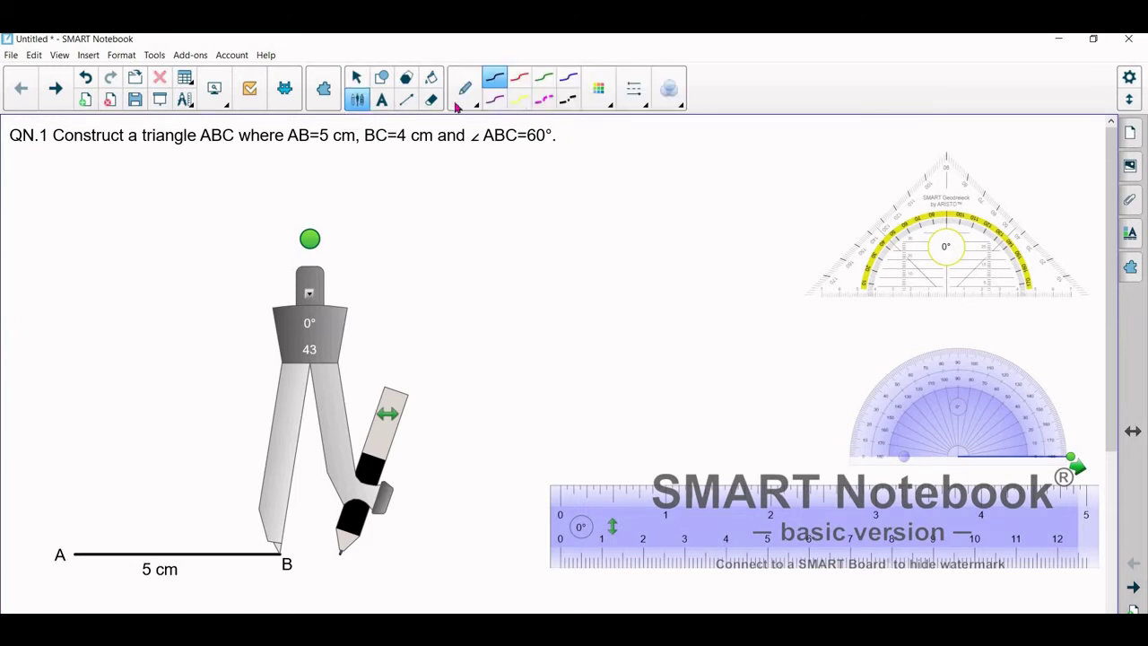
click(520, 80)
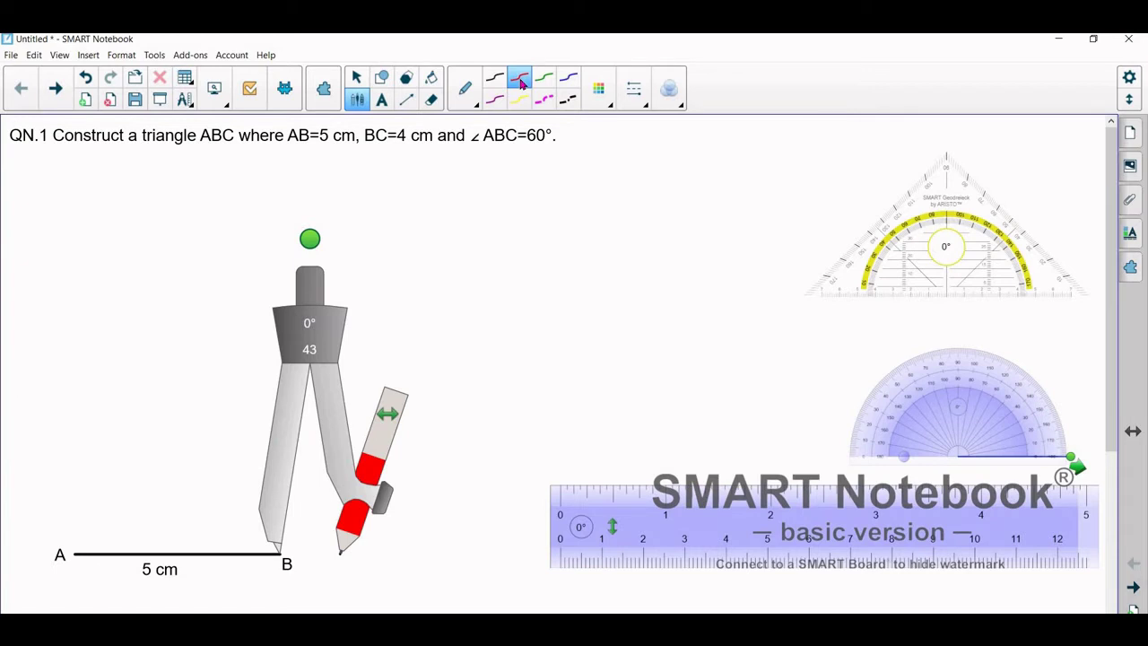
click(634, 88)
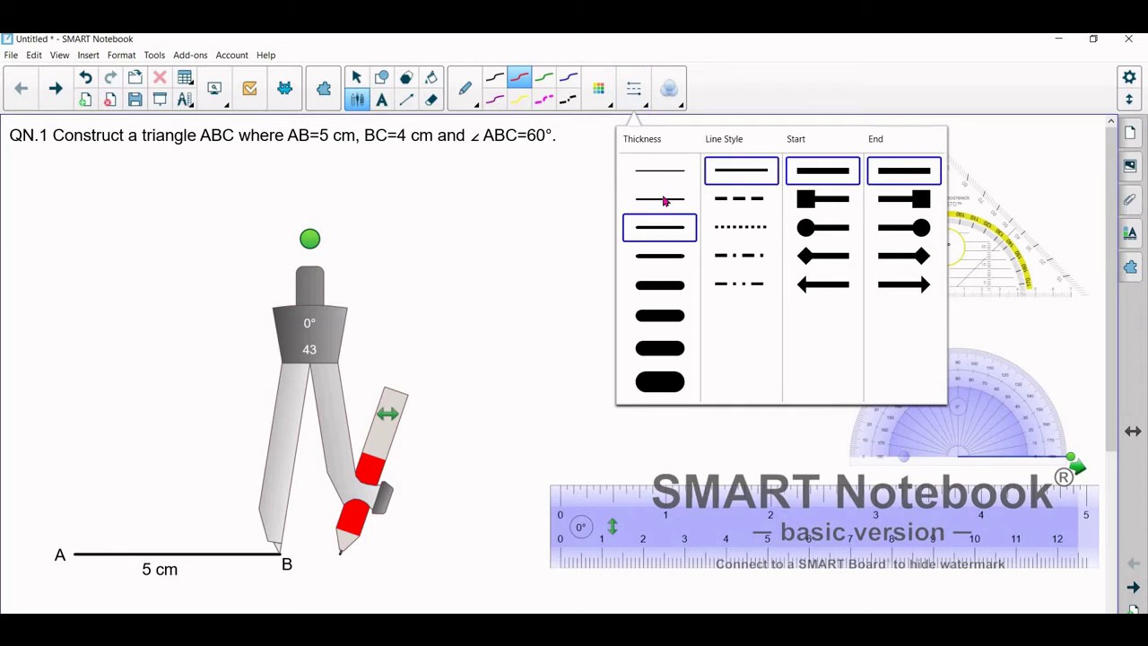
click(664, 201)
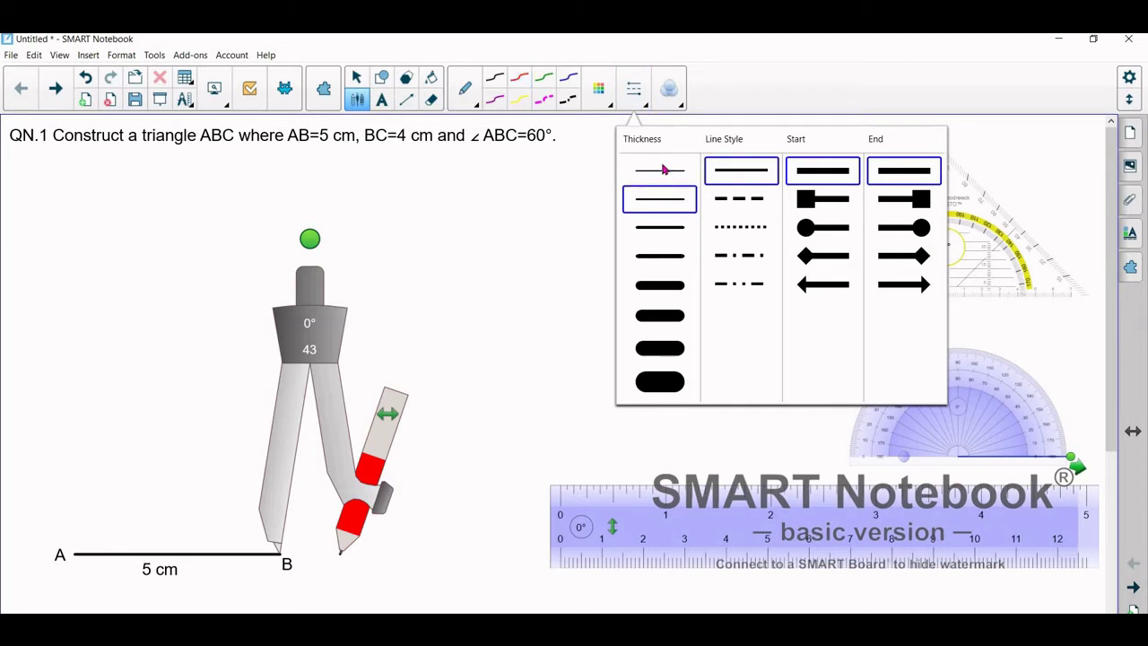
click(662, 169)
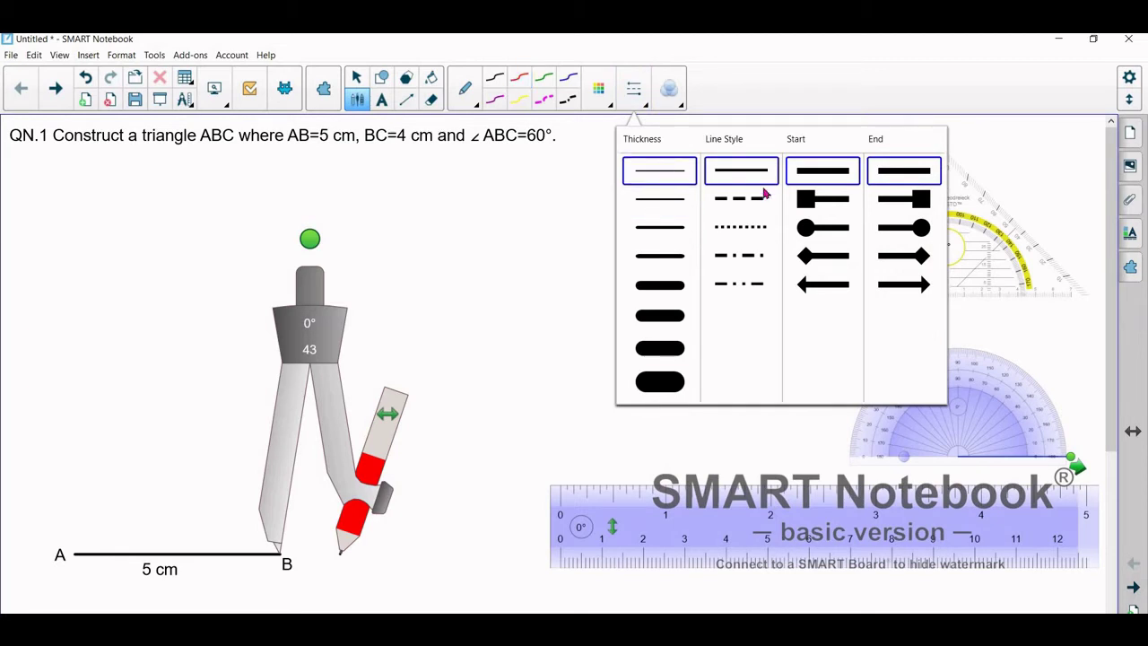
click(970, 134)
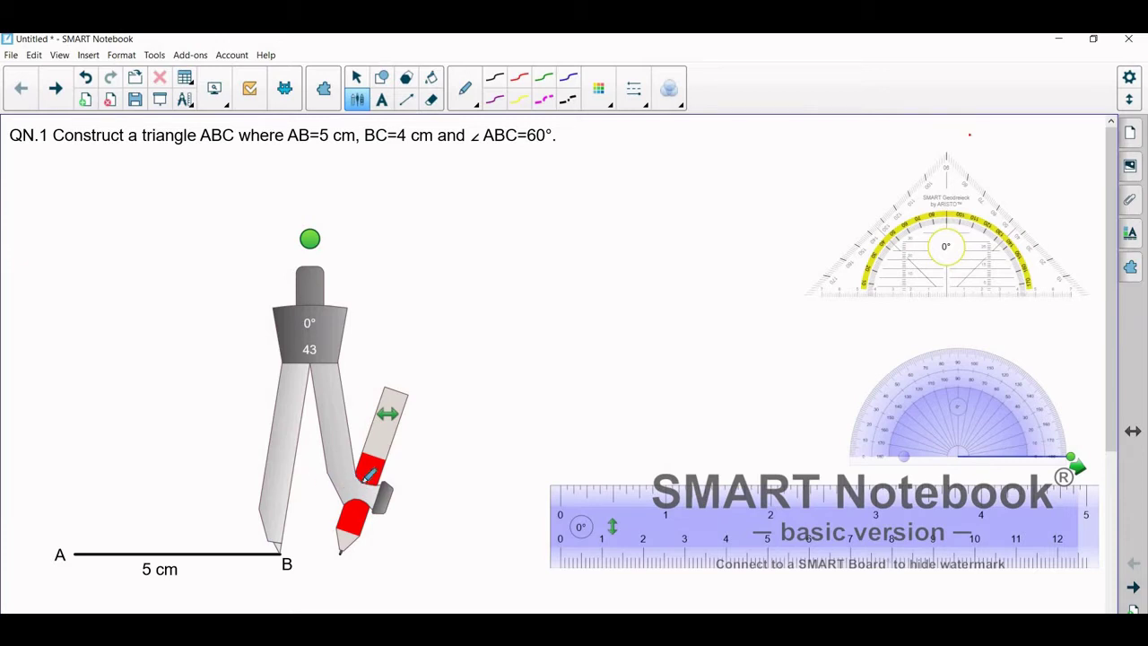
Draw a red arc of about 200° around B, and cut it with an equal-radius arc centred on its crossing with AB.
click(356, 77)
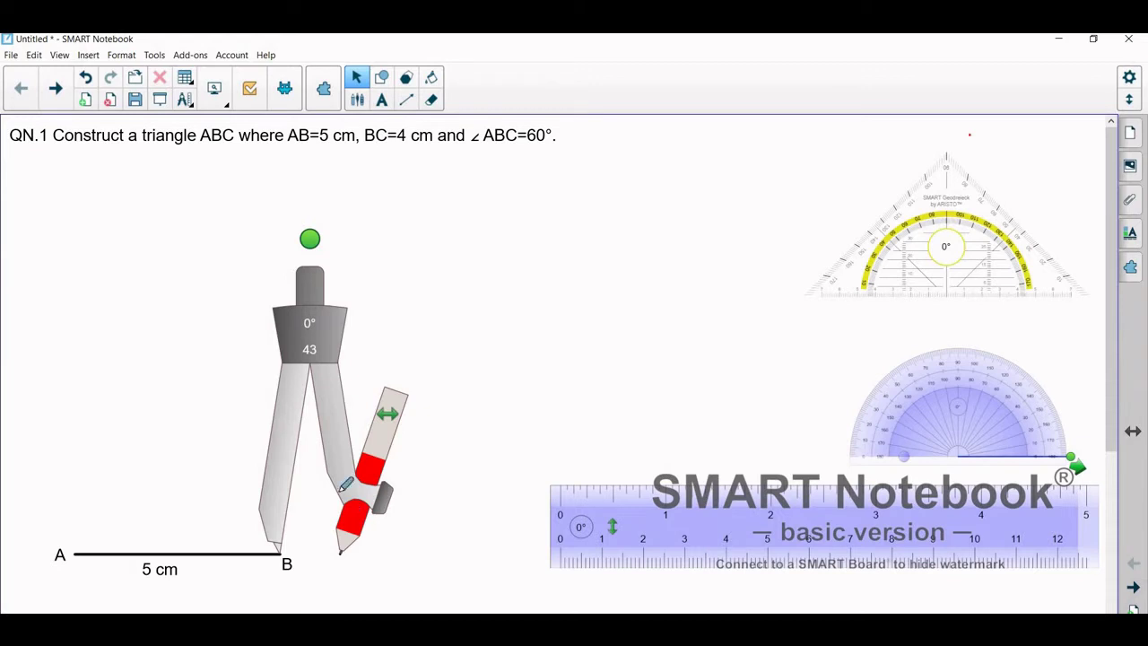
mouse_move(298, 436)
mouse_down()
mouse_move(192, 454)
mouse_move(109, 545)
mouse_move(148, 610)
mouse_move(267, 612)
mouse_move(246, 501)
mouse_move(289, 486)
mouse_move(339, 501)
mouse_up()
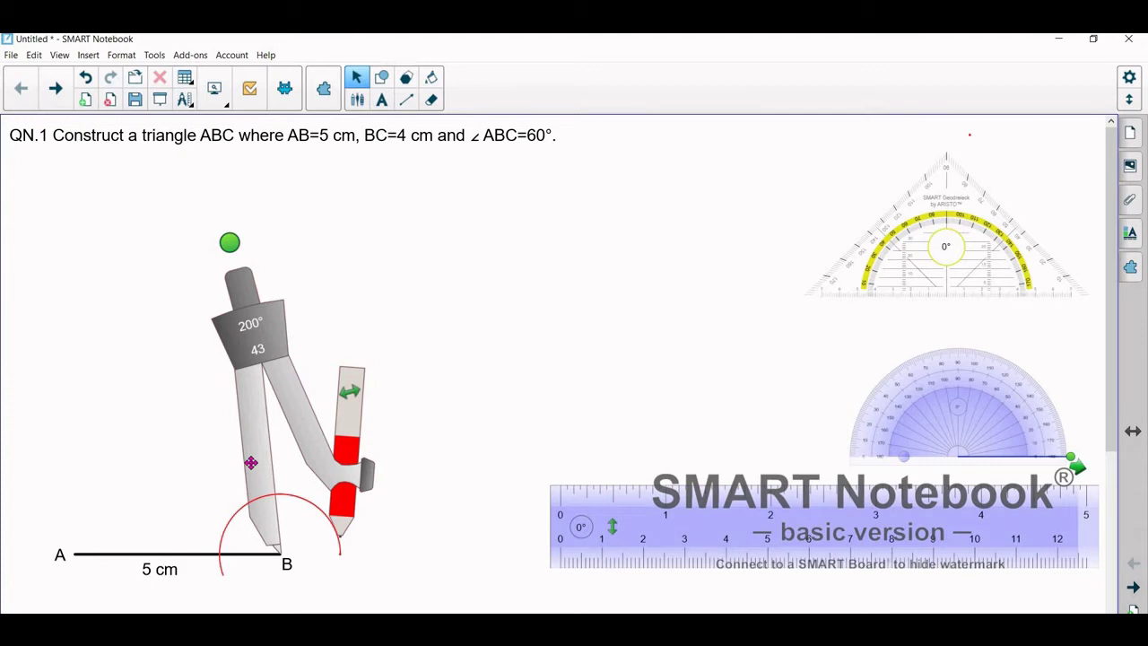
drag(251, 463, 188, 464)
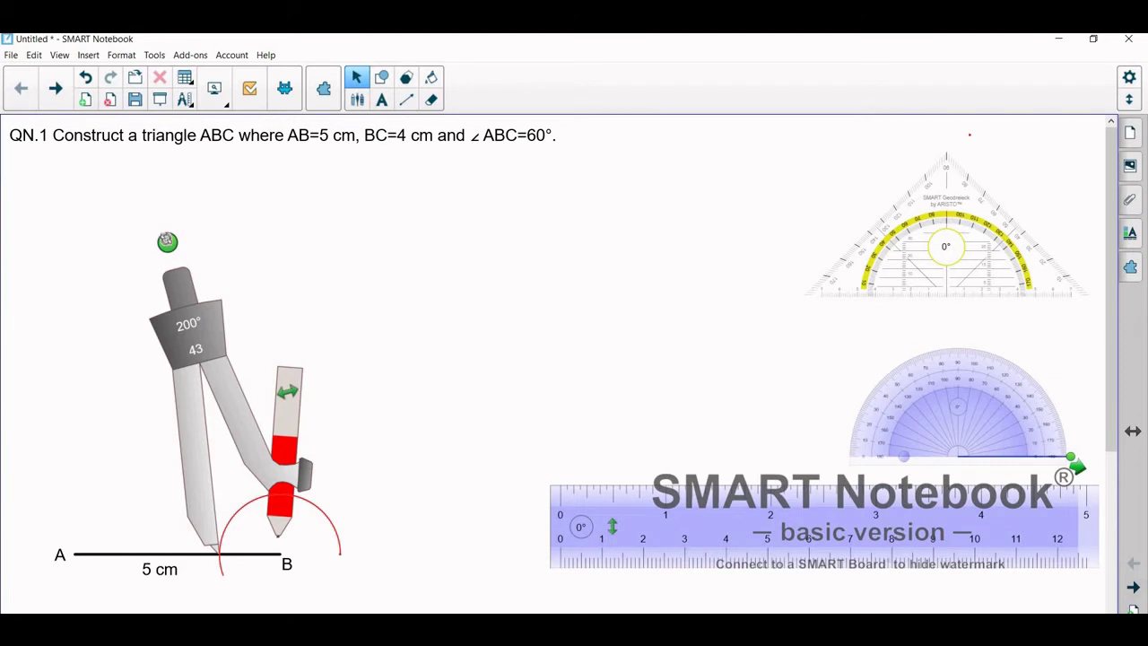
mouse_move(167, 240)
mouse_down()
mouse_move(98, 276)
mouse_move(50, 332)
mouse_move(35, 324)
mouse_move(18, 340)
mouse_up()
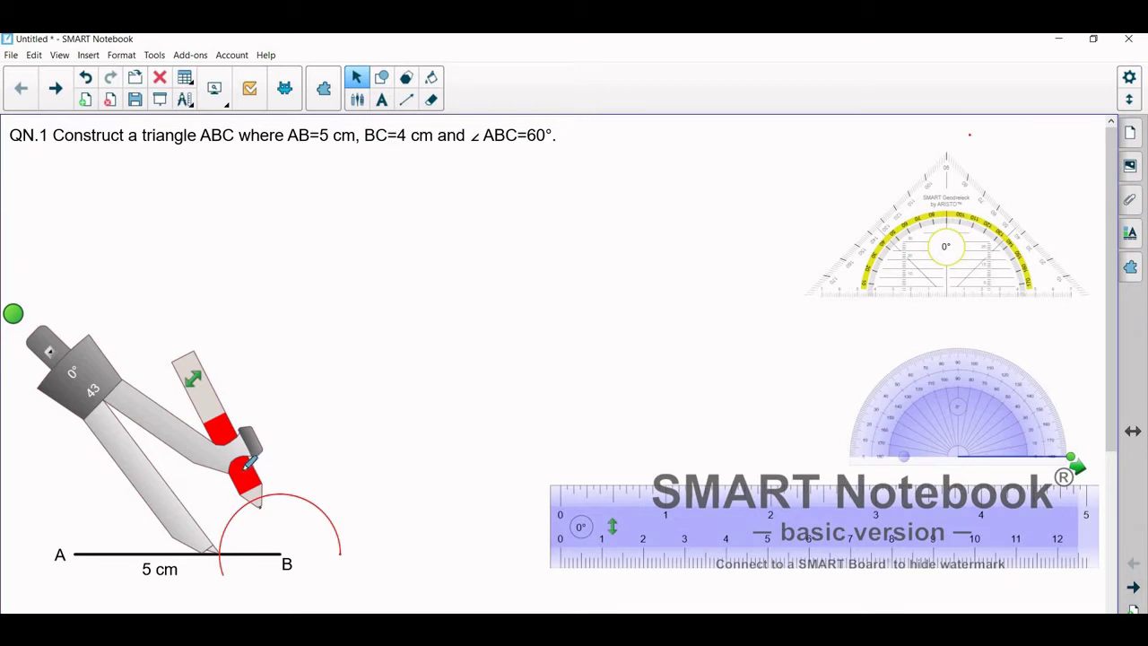
drag(235, 455, 205, 452)
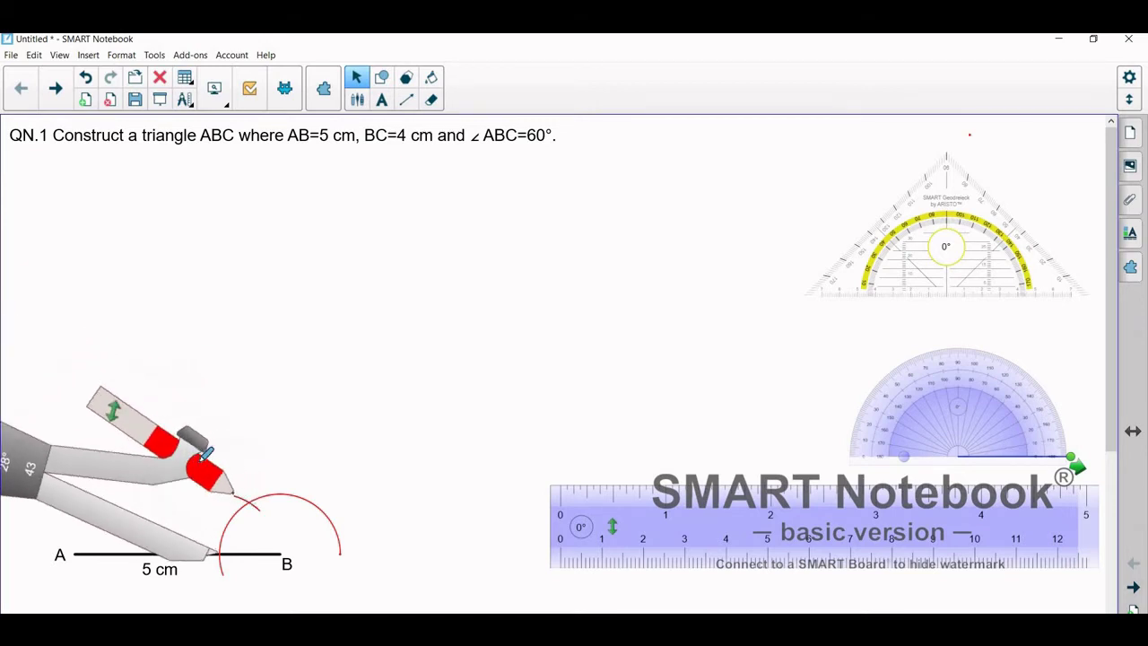
drag(18, 477, 913, 361)
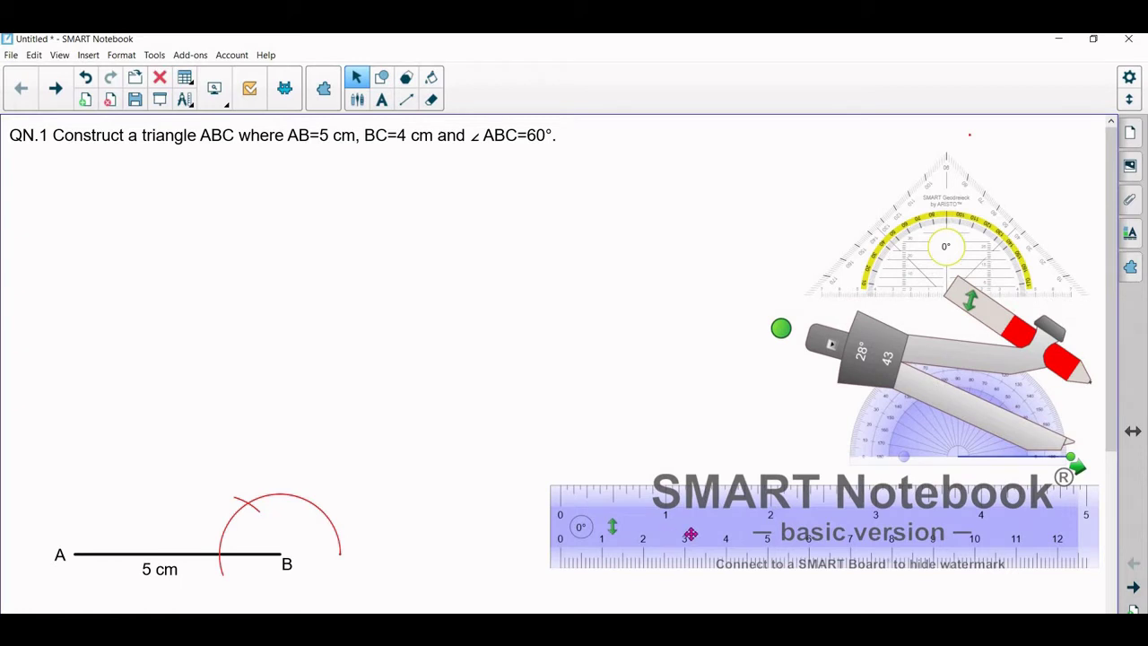
Place the ruler's zero corner at B and rotate it to 123° so its edge passes through the arcs' intersection.
drag(512, 545, 409, 603)
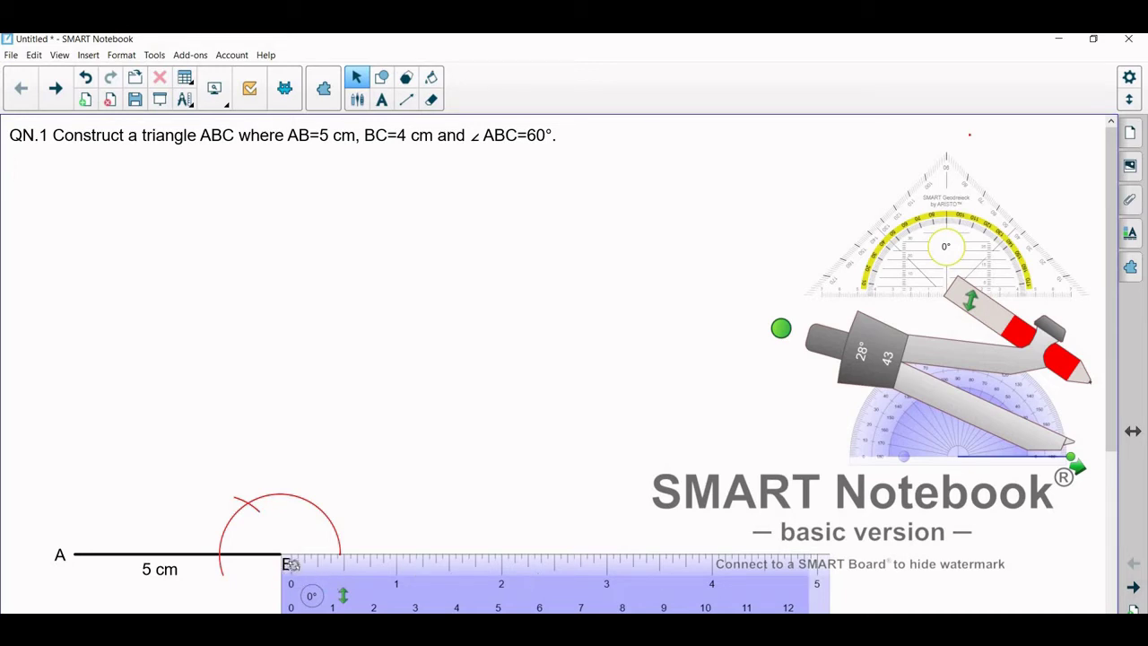
drag(296, 566, 342, 595)
drag(567, 585, 570, 613)
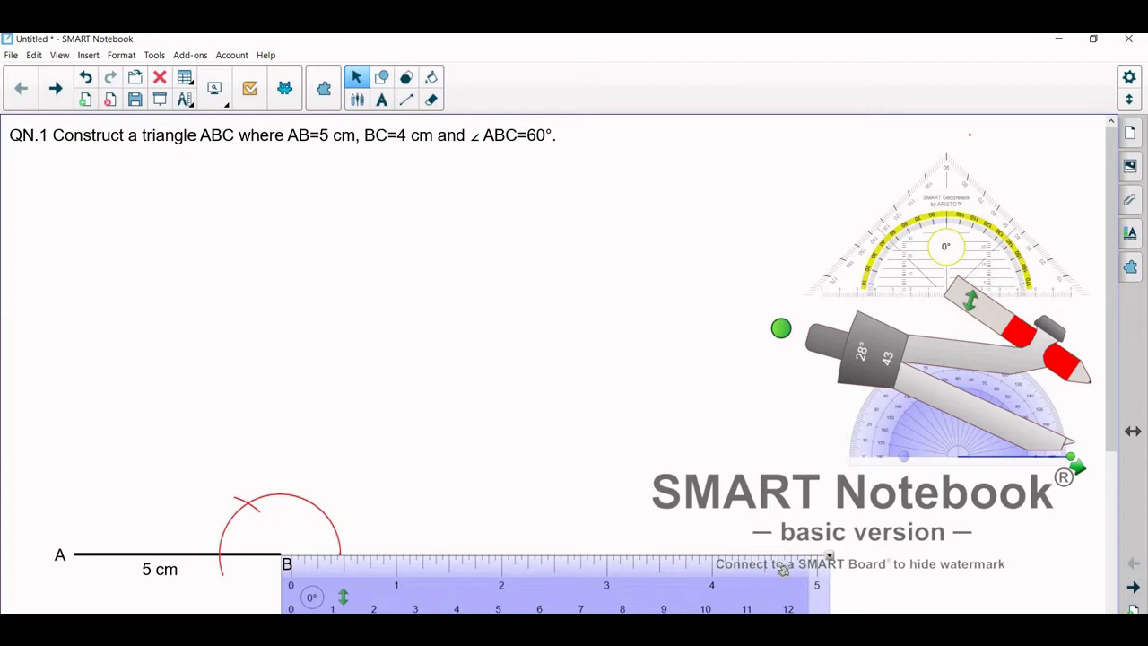
mouse_move(783, 569)
mouse_down()
mouse_move(779, 543)
mouse_move(676, 476)
mouse_move(361, 403)
mouse_move(238, 395)
mouse_move(183, 414)
mouse_up()
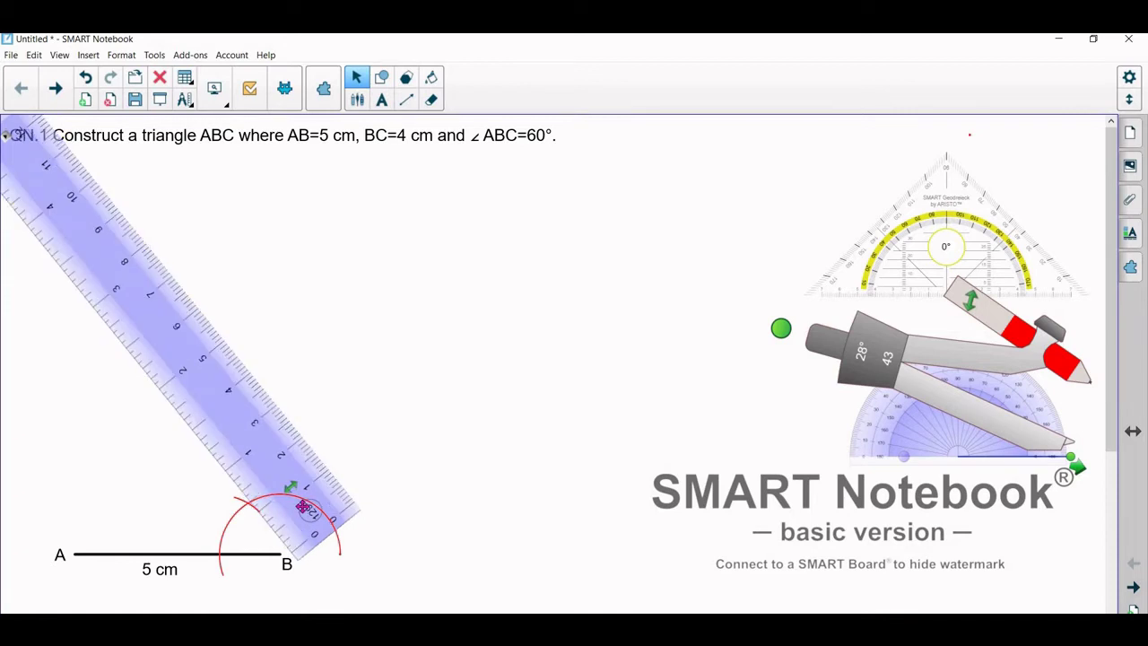
drag(289, 504, 285, 503)
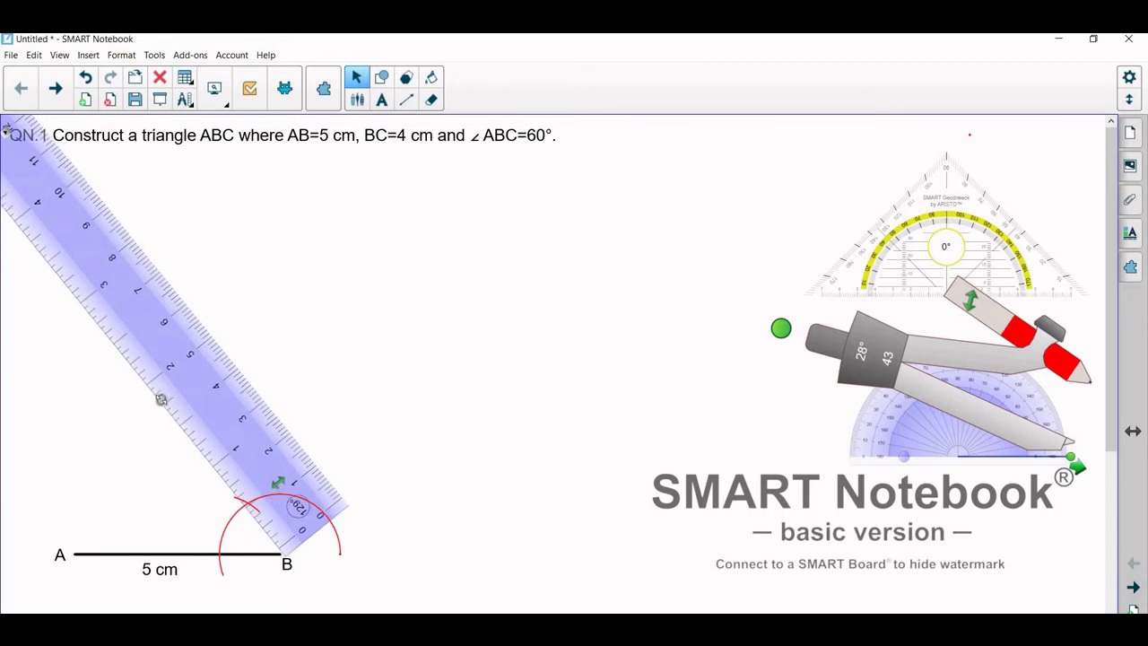
drag(160, 399, 178, 388)
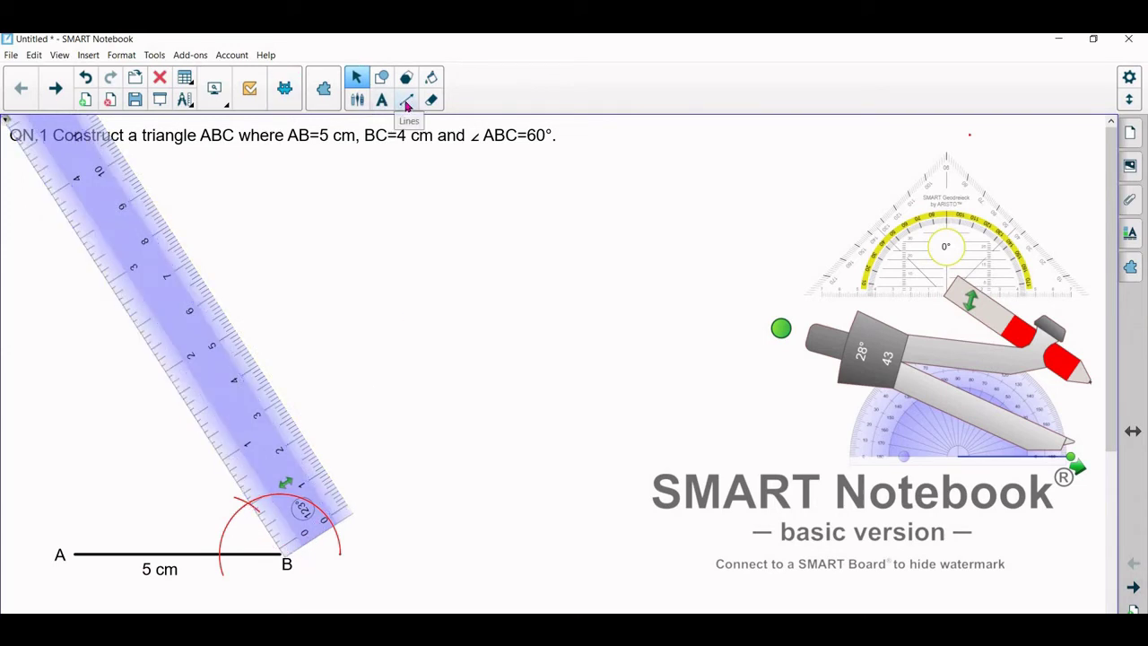
Draw a black line of the second-thinnest thickness from B through the arcs' intersection to just past the ruler's 2-inch mark.
click(406, 102)
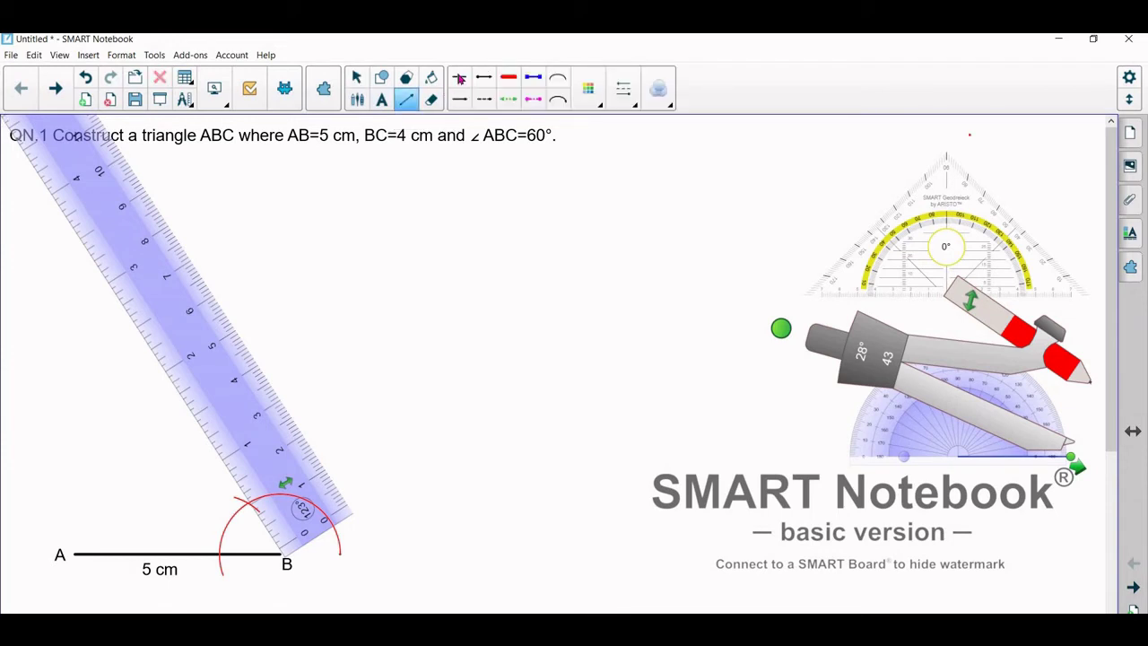
click(458, 78)
click(628, 104)
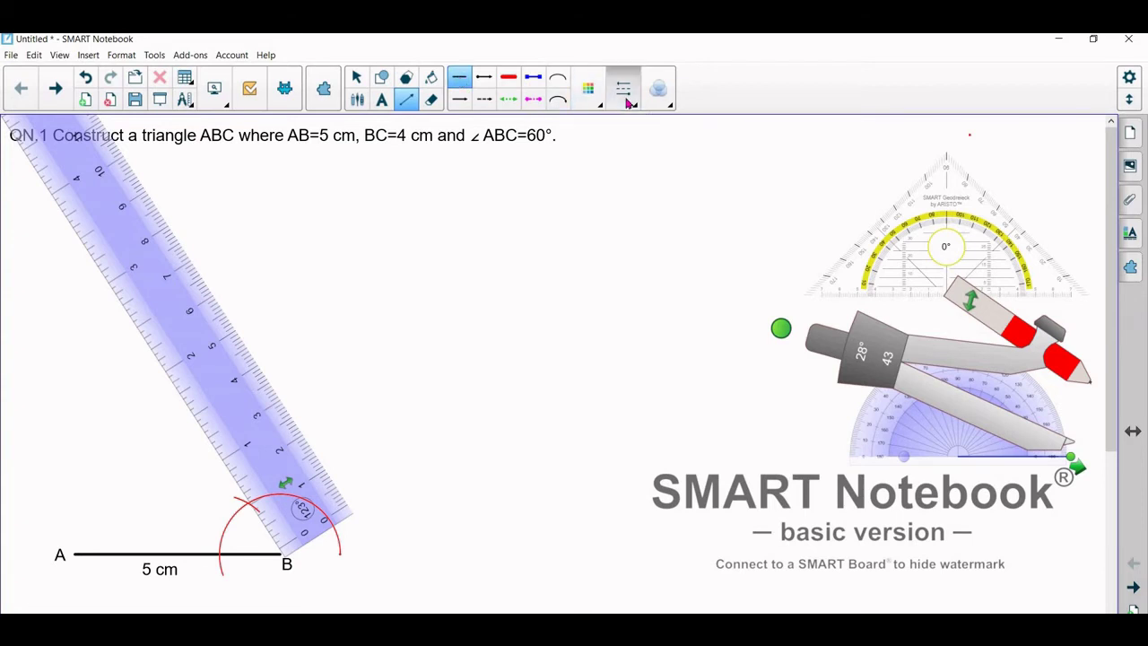
click(647, 201)
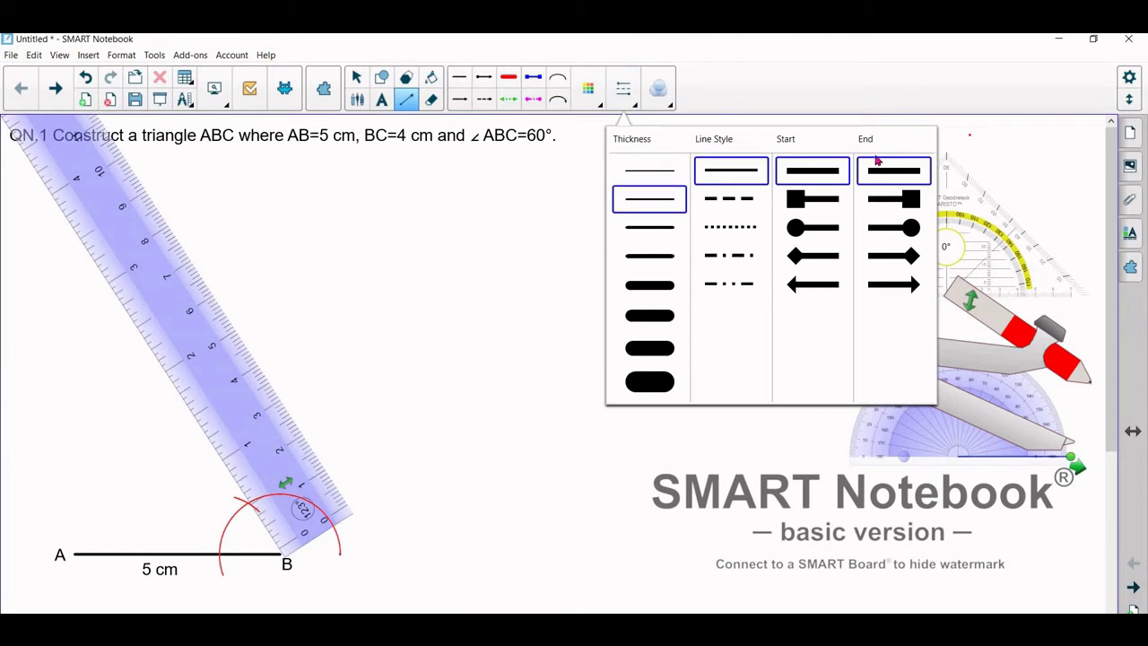
drag(983, 140, 1005, 163)
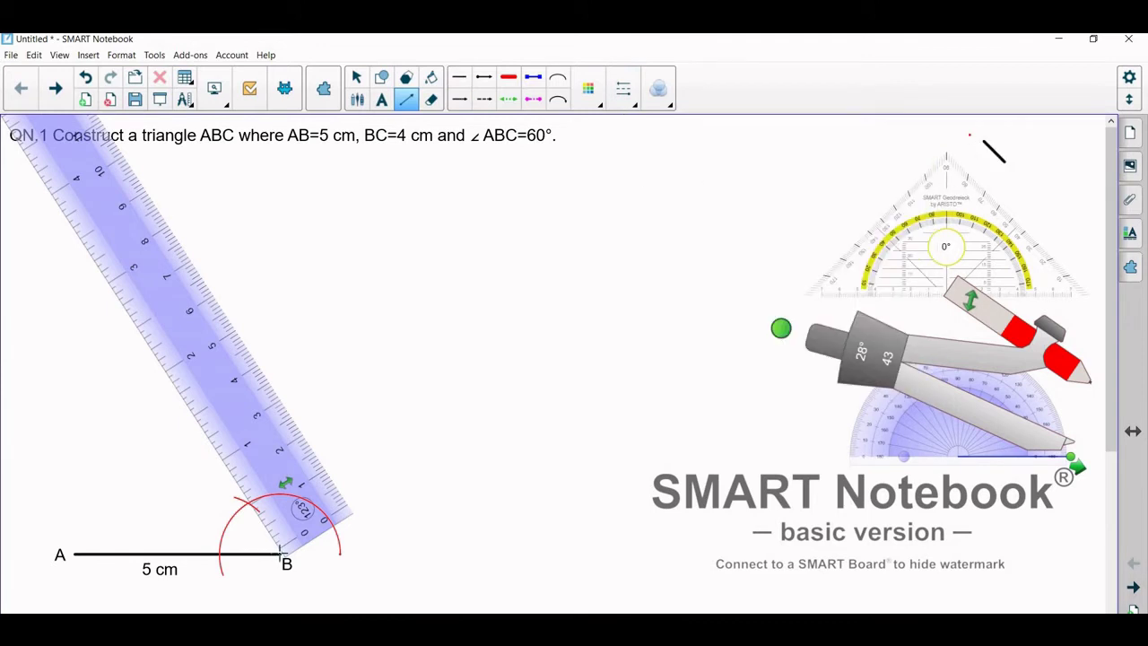
drag(280, 552, 154, 355)
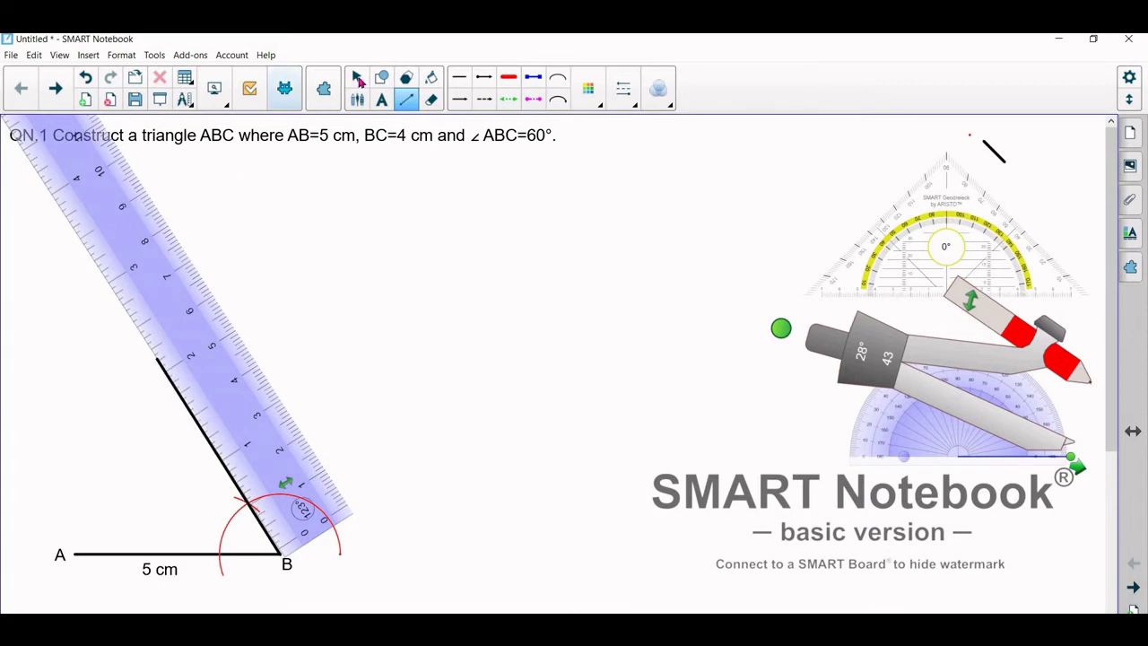
Move the ruler off the slanted line and rotate it back to 0° in the open space beside the construction.
click(356, 78)
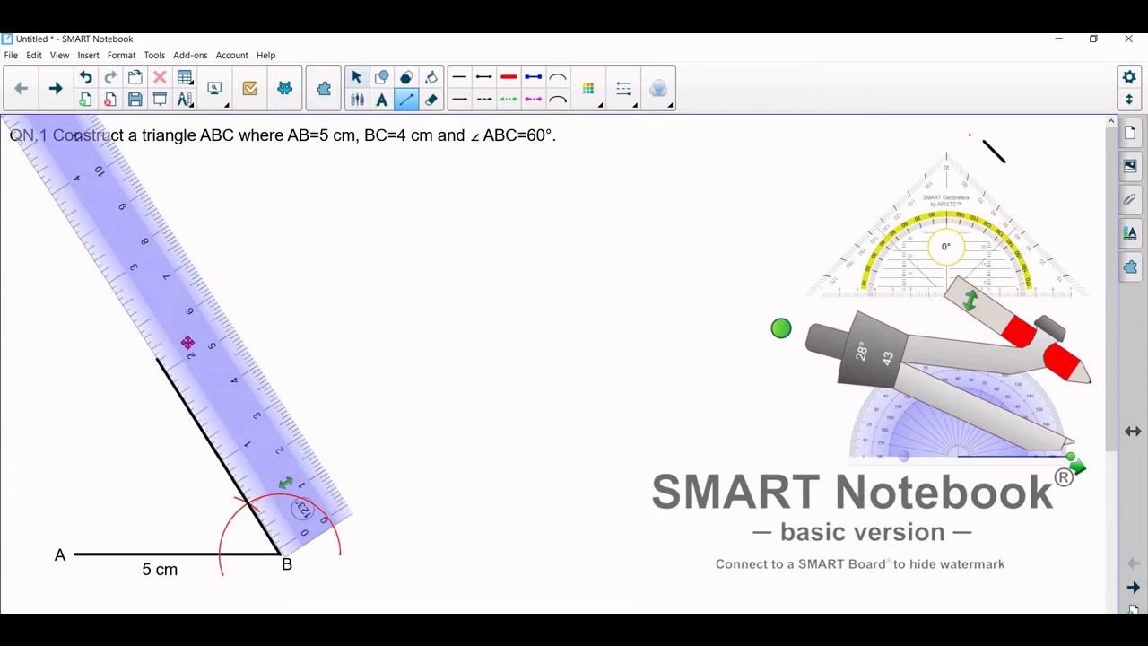
drag(187, 340, 876, 463)
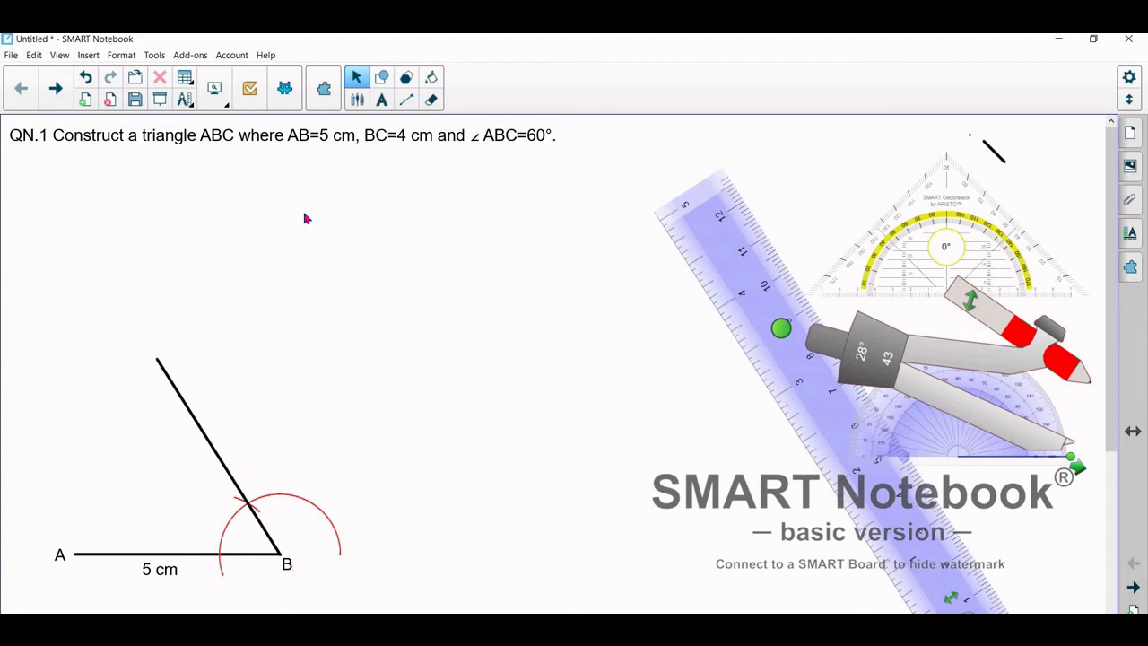
drag(883, 524, 574, 489)
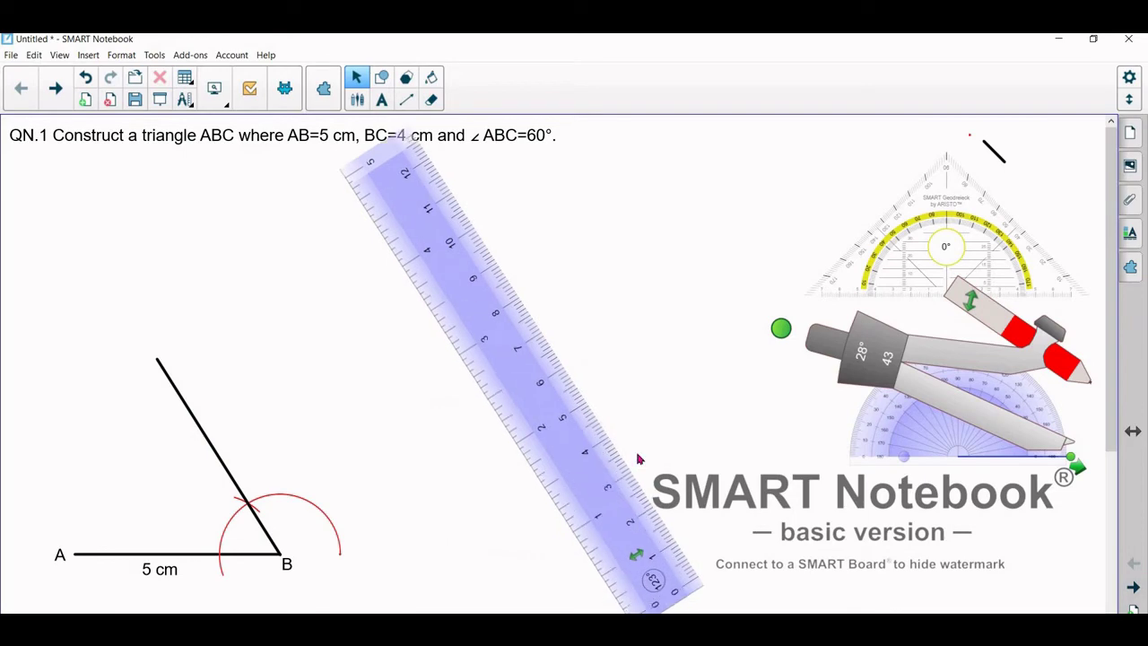
drag(394, 199, 484, 296)
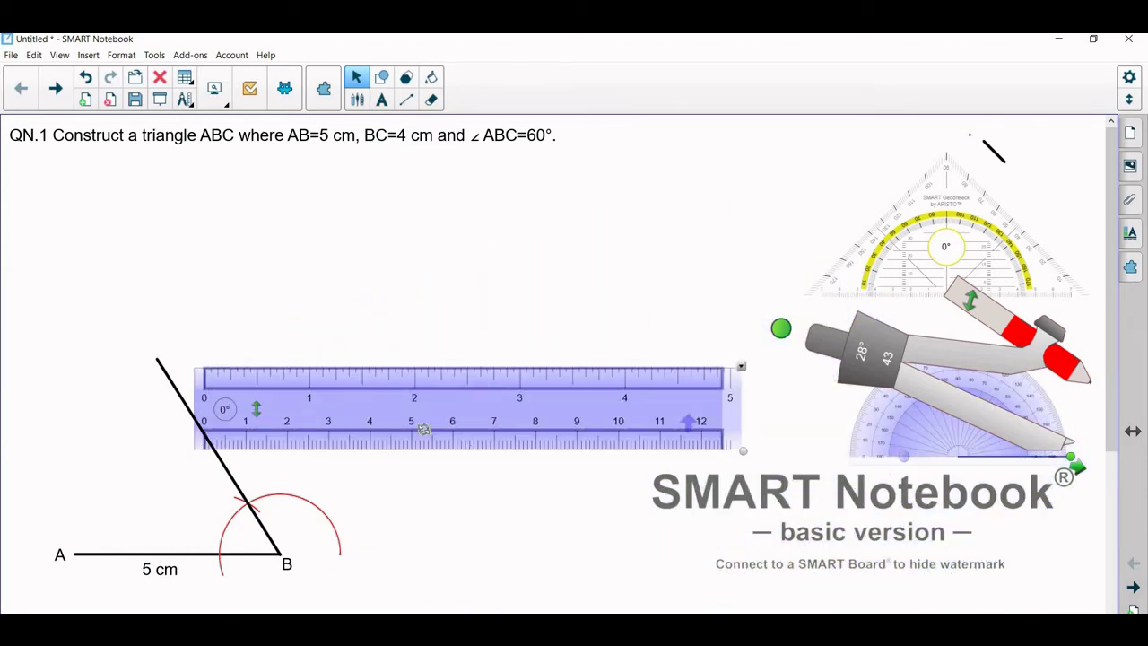
drag(431, 410, 561, 386)
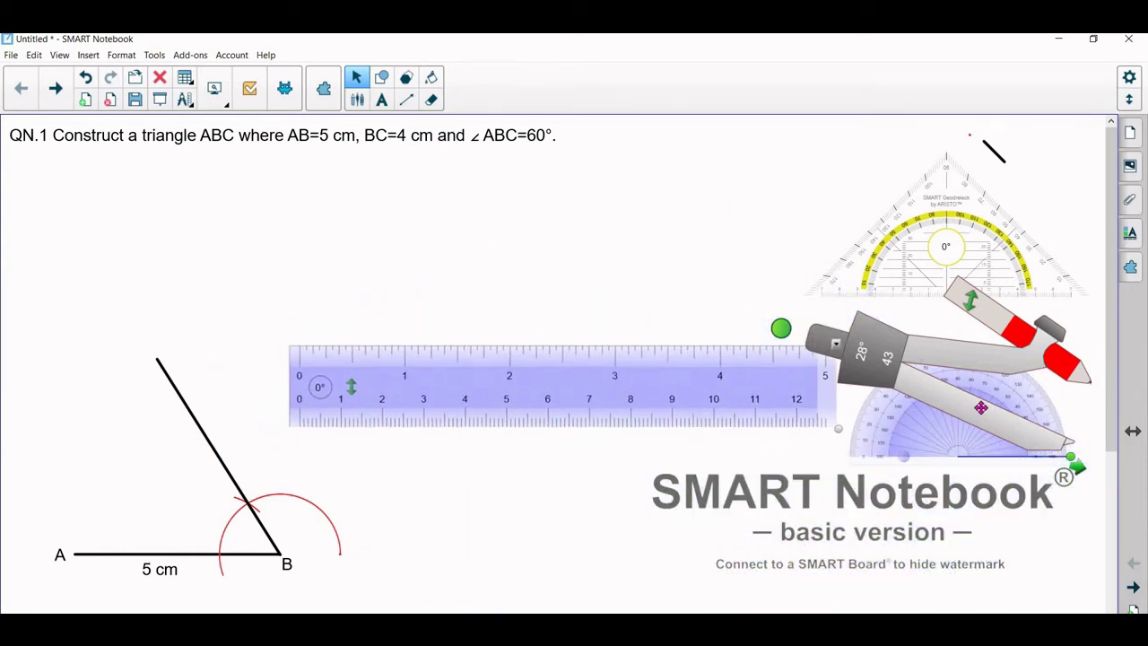
Stand the compass upright on the ruler's 0 mark and open it to 4 cm on the centimetre scale.
drag(983, 412, 458, 355)
drag(254, 389, 209, 398)
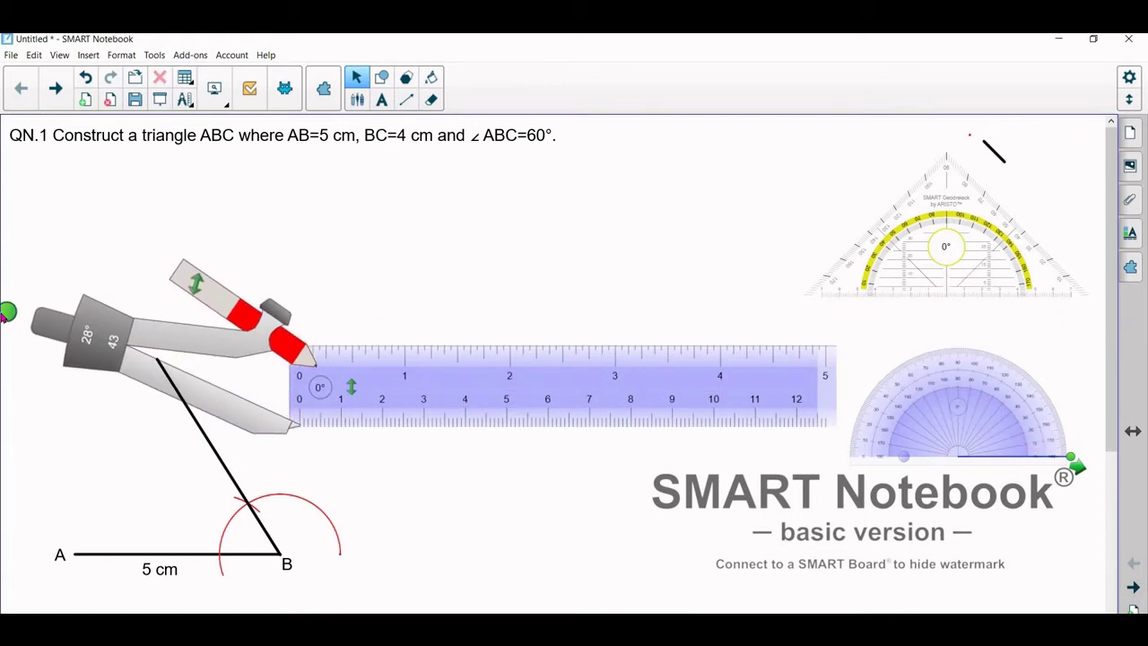
mouse_move(7, 311)
mouse_down()
mouse_move(267, 237)
mouse_move(329, 239)
mouse_up()
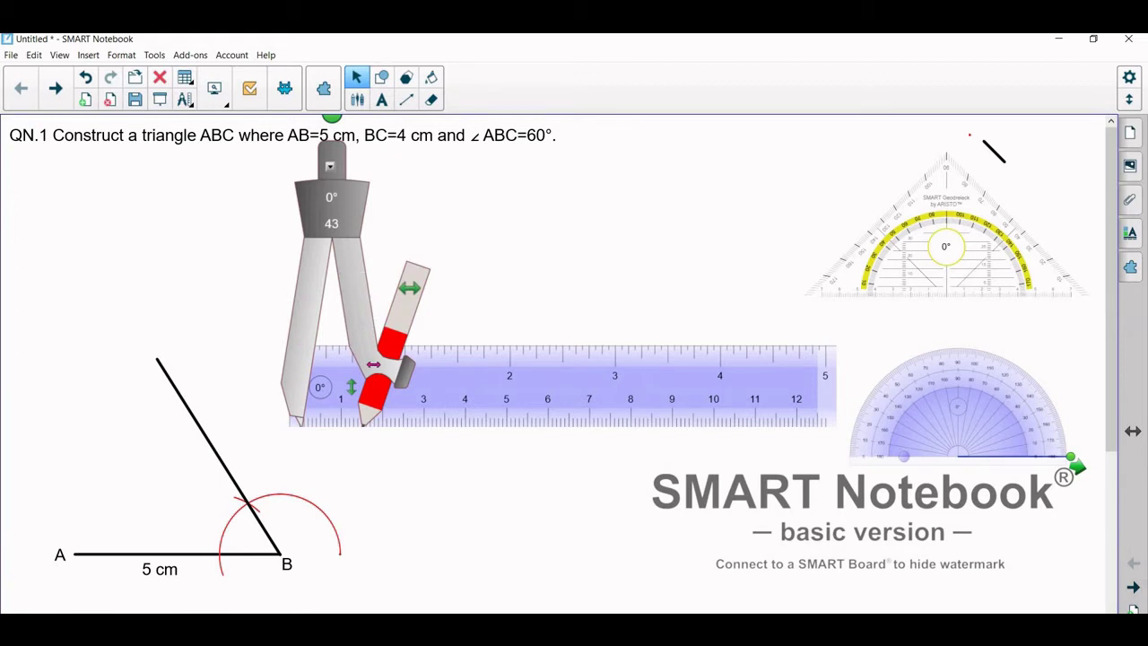
click(373, 364)
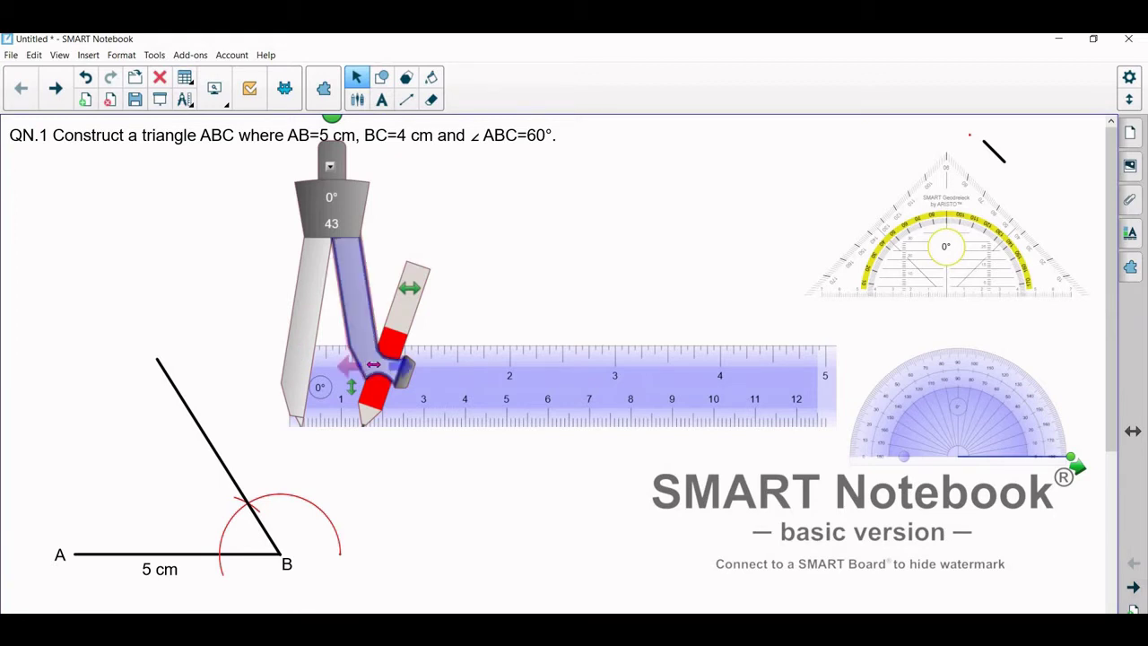
drag(394, 365, 473, 365)
Place the 4 cm compass with its point at B, draw a red arc across the slanted line, and move the compass away.
mouse_move(384, 177)
mouse_down()
mouse_move(377, 130)
mouse_move(359, 293)
mouse_move(236, 281)
mouse_move(125, 361)
mouse_move(54, 466)
mouse_move(34, 524)
mouse_move(41, 612)
mouse_up()
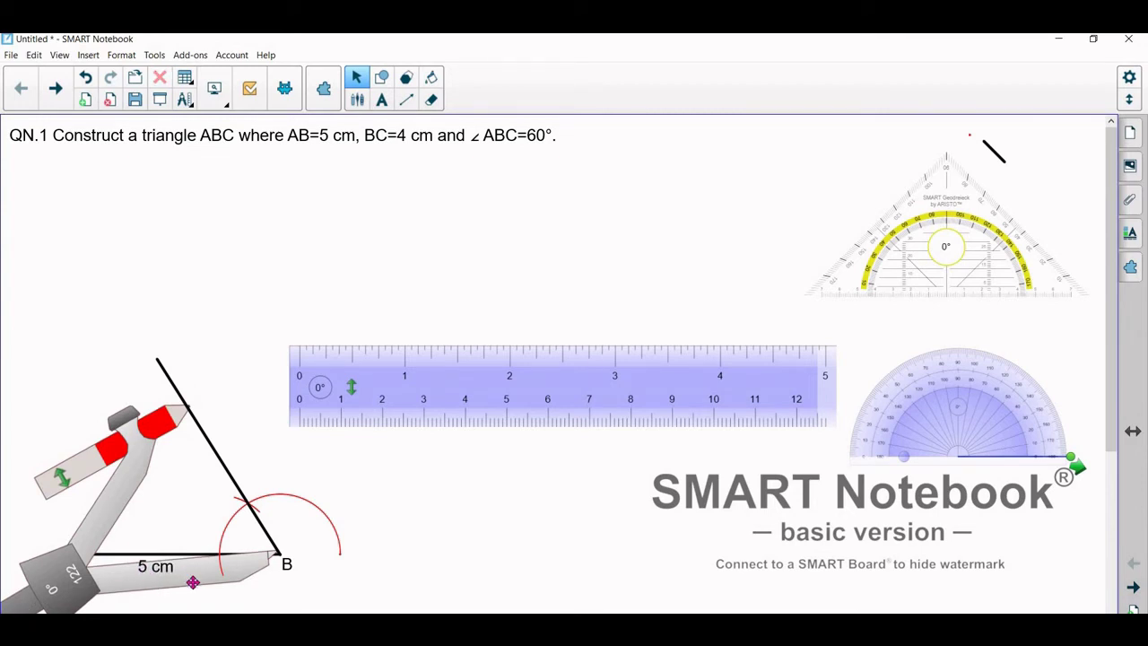
drag(192, 581, 192, 579)
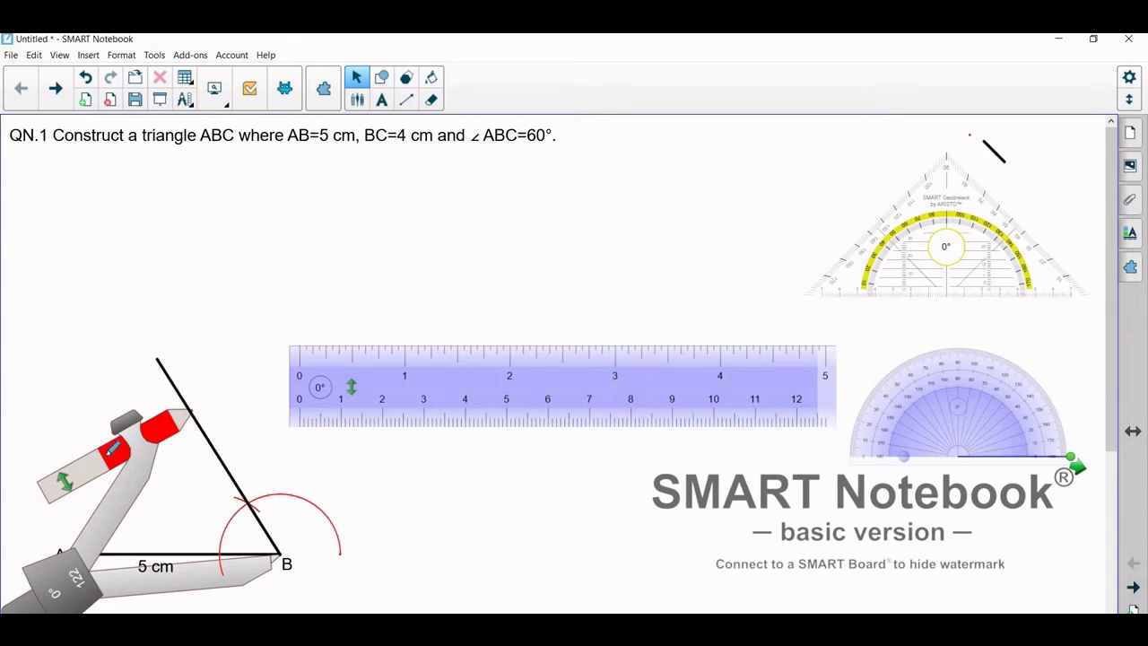
mouse_move(108, 455)
mouse_down()
mouse_move(101, 465)
mouse_move(128, 449)
mouse_move(87, 482)
mouse_up()
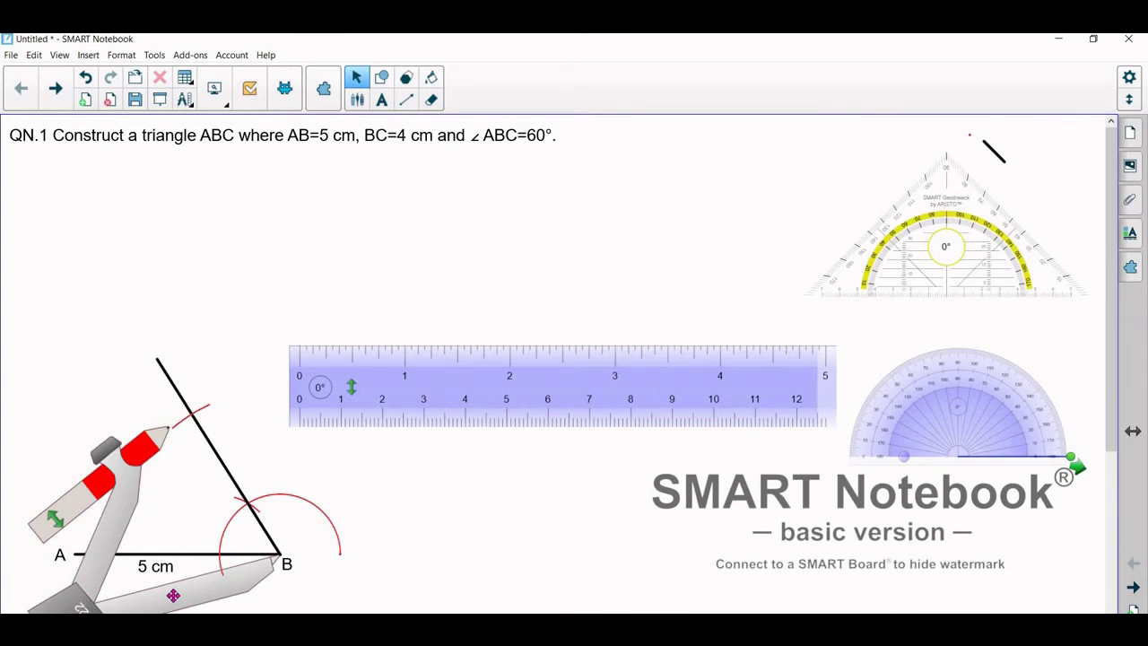
drag(173, 595, 919, 362)
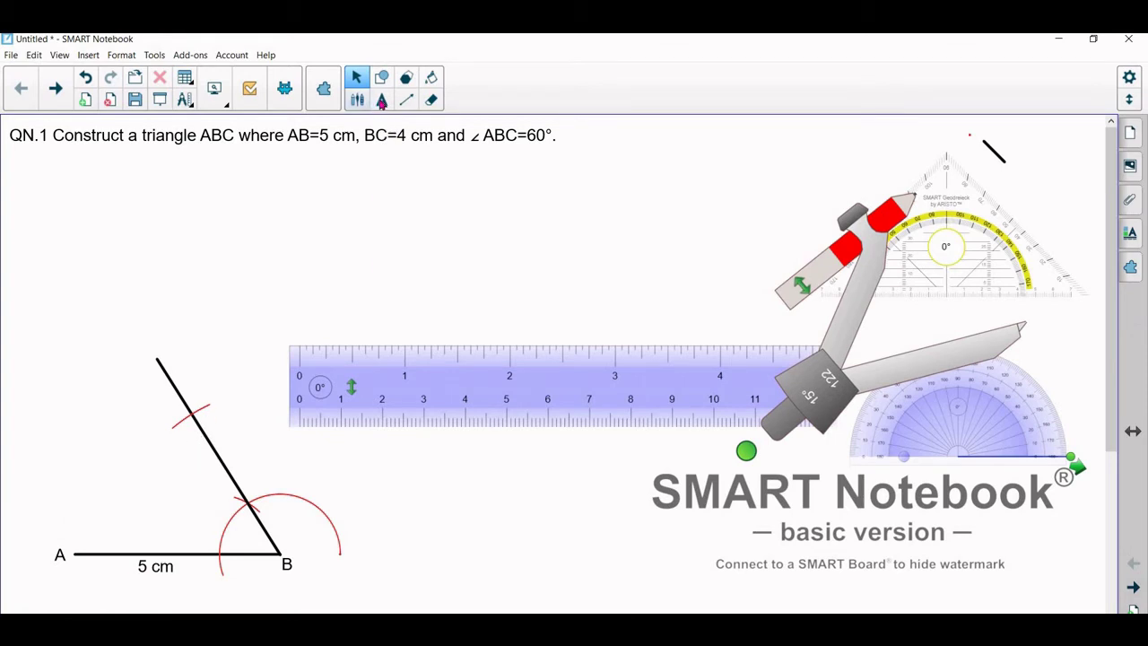
Add the text label C just above where the new arc crosses the slanted line.
click(381, 100)
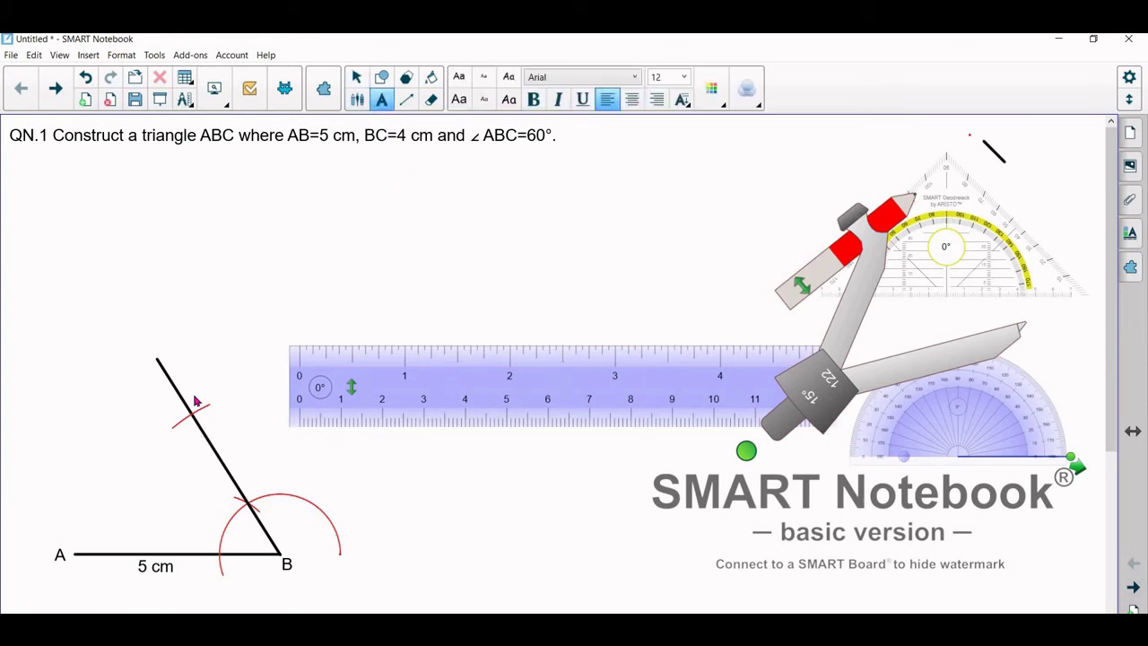
click(193, 395)
text(C)
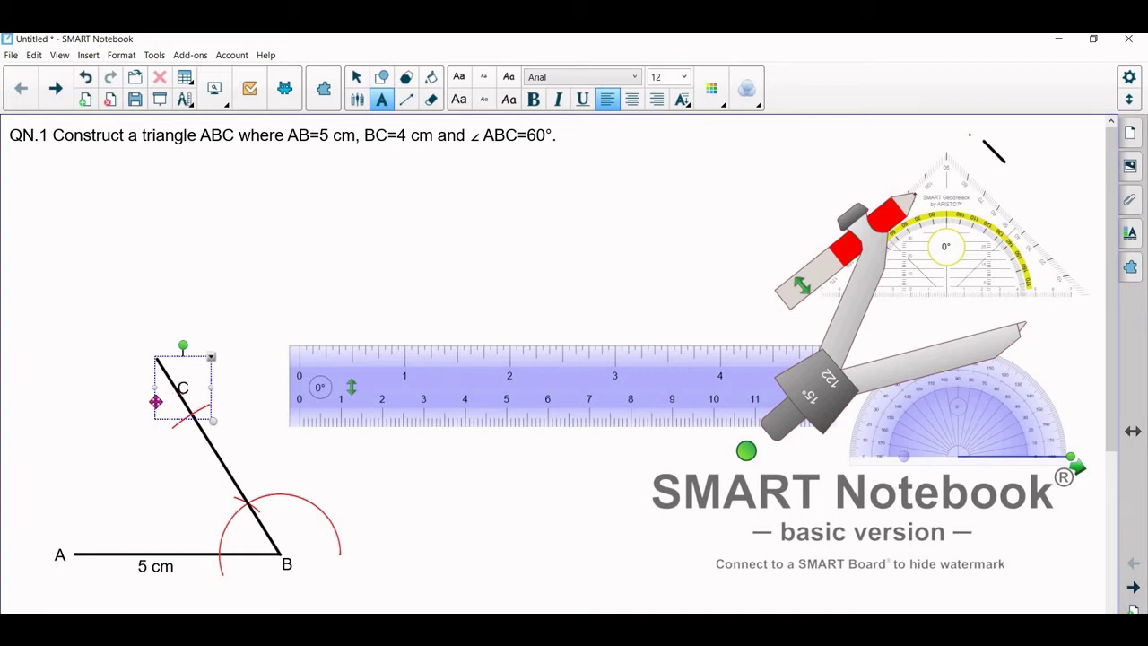
drag(156, 402, 167, 414)
click(288, 527)
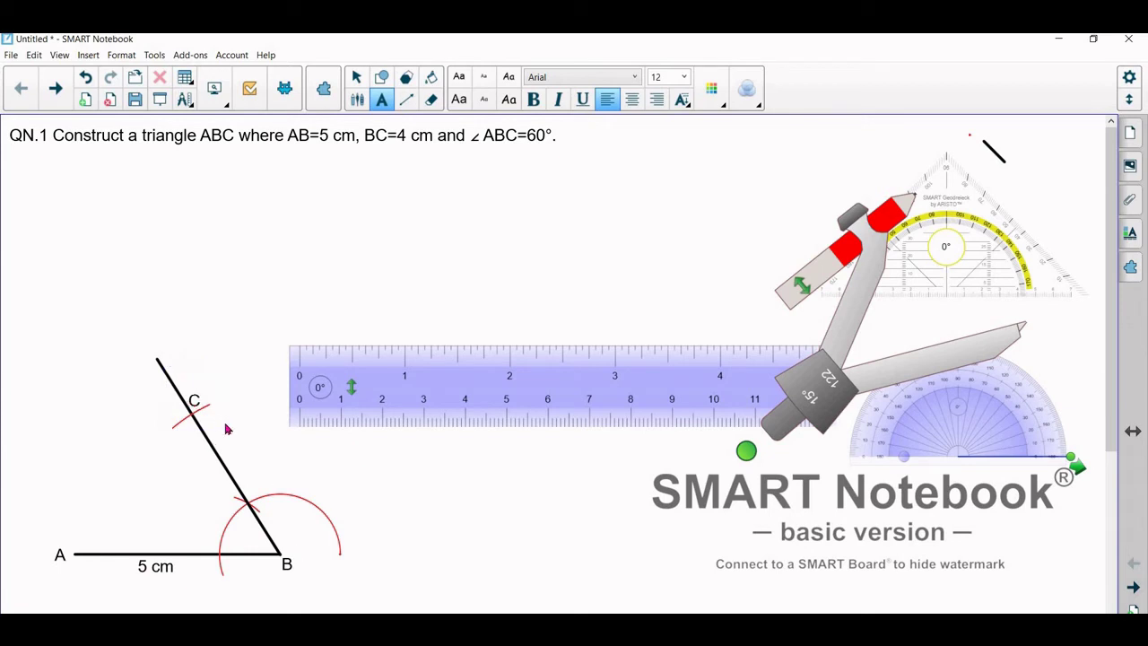
Add the text label 4 cm beside side BC.
click(238, 458)
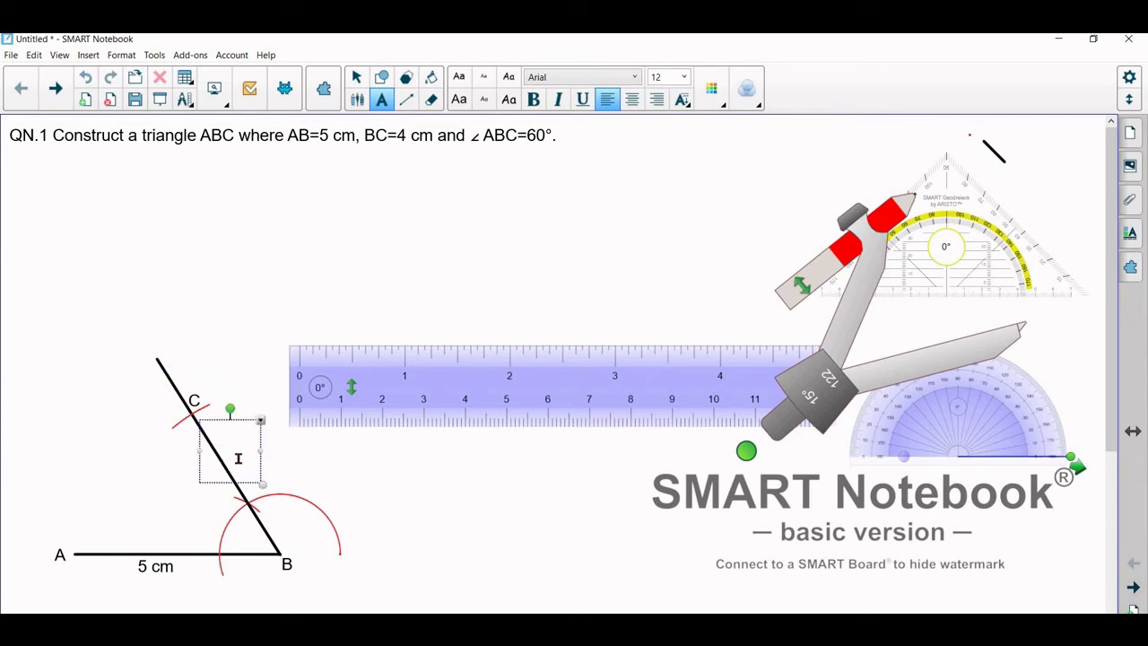
text(4 cm)
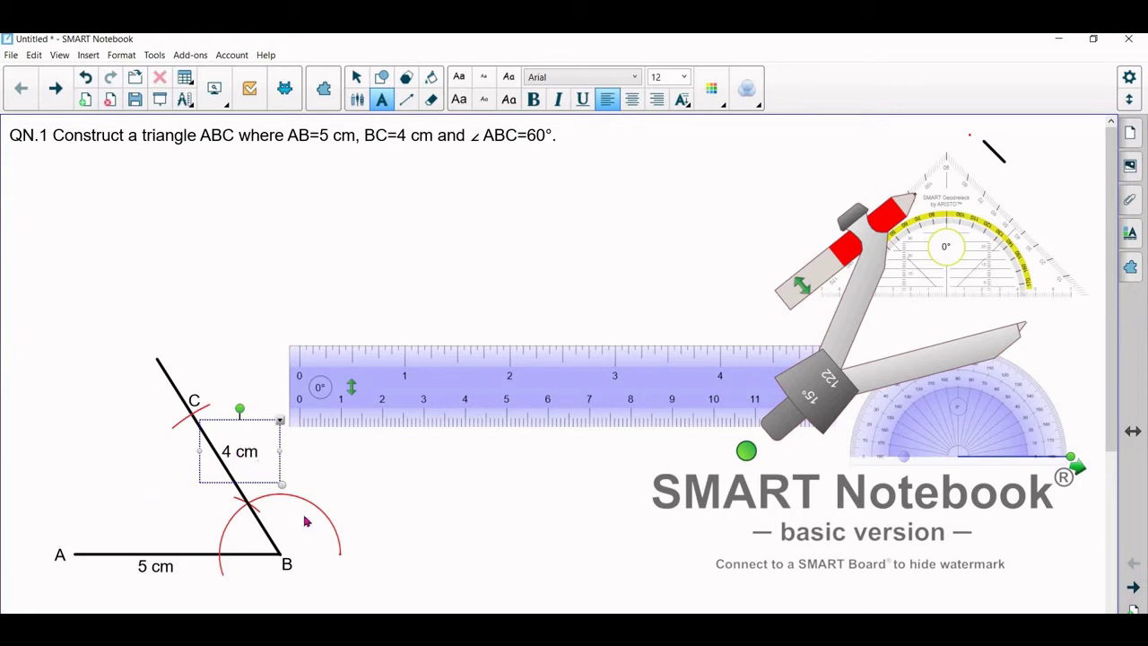
click(55, 526)
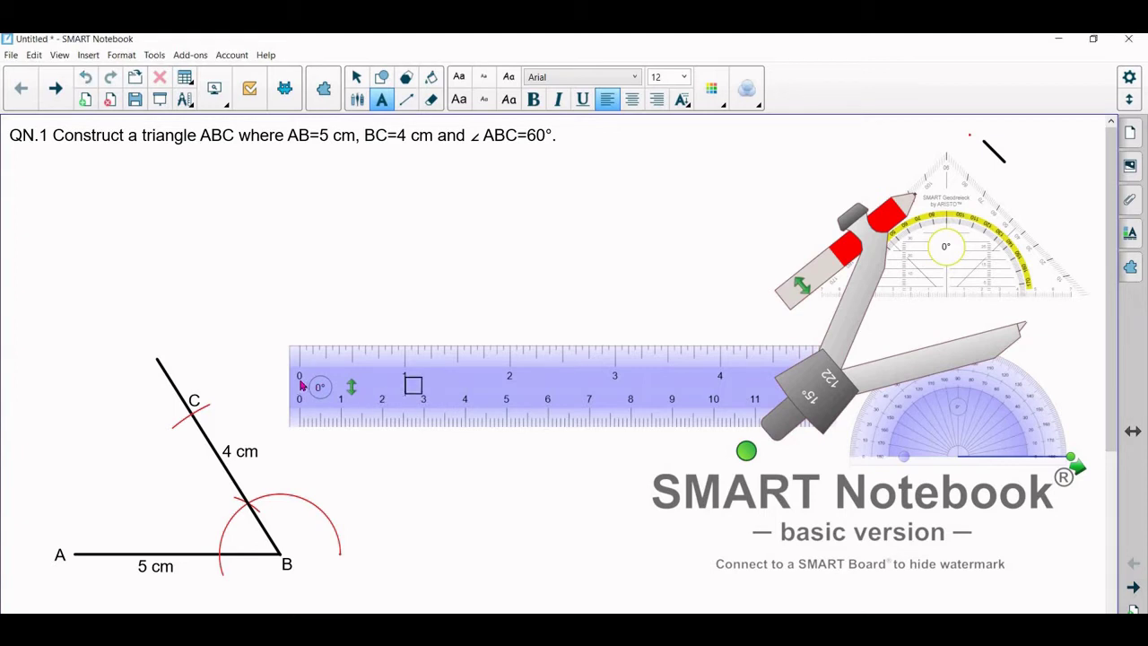
Place the ruler's zero corner at A and rotate it to 50° so its edge passes through C.
click(408, 385)
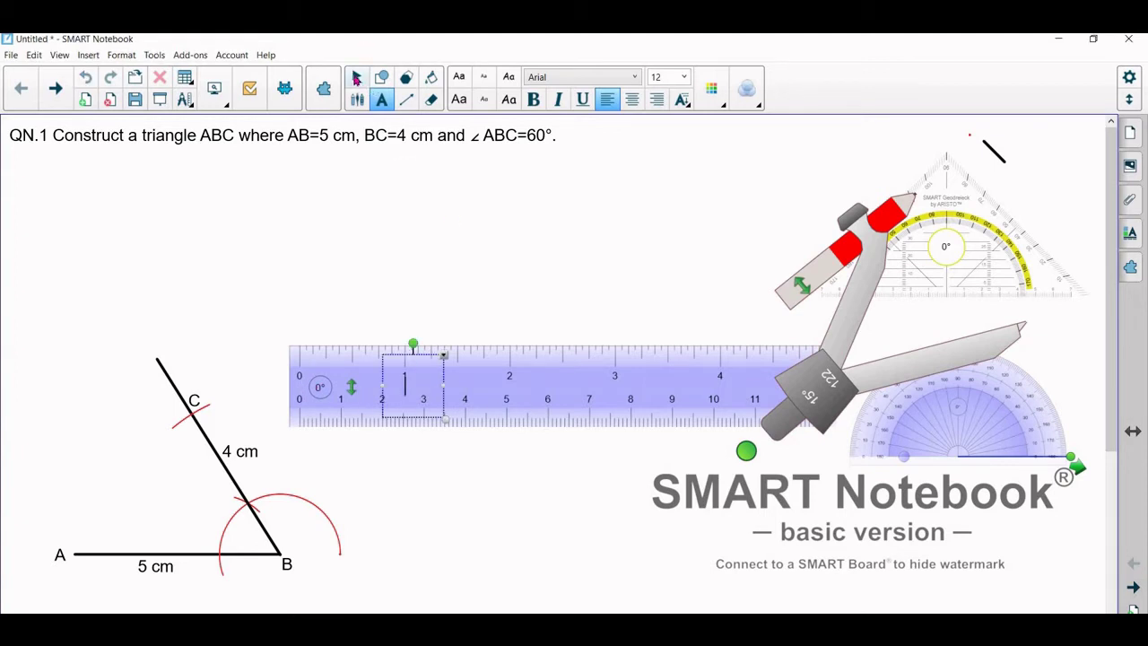
click(356, 78)
drag(349, 376, 132, 587)
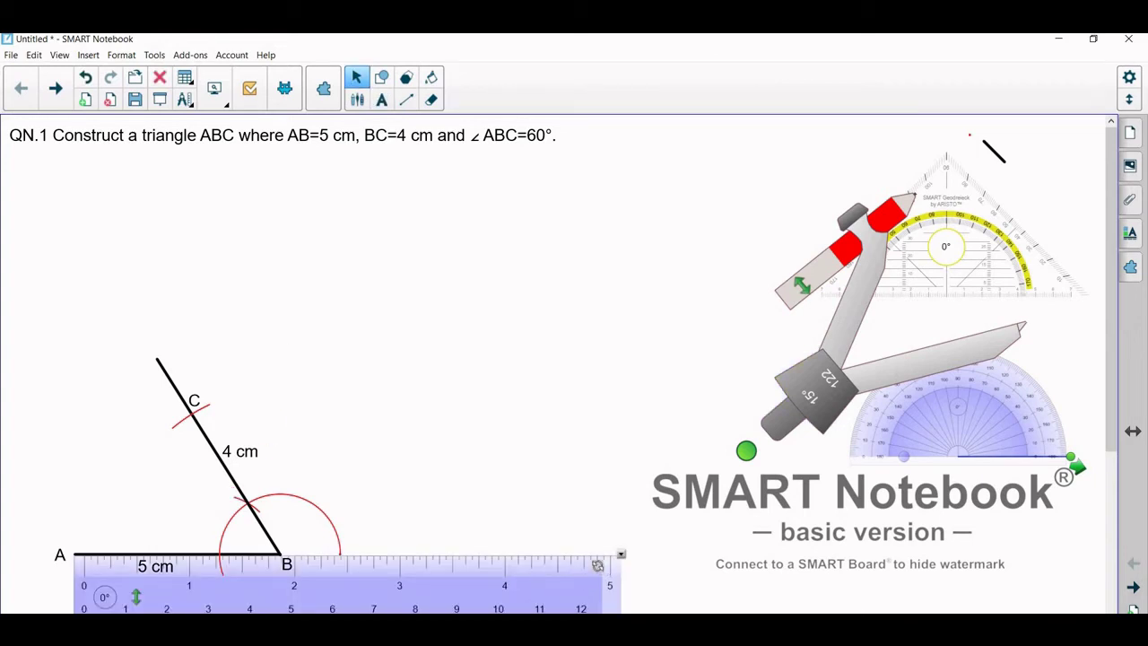
drag(597, 564, 257, 339)
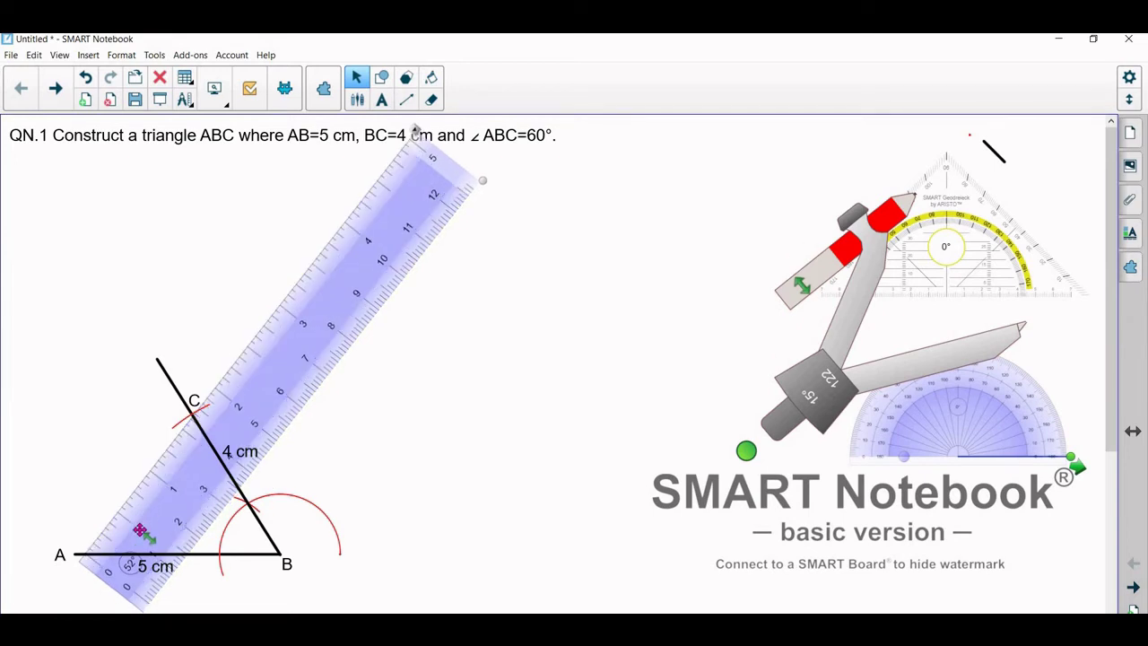
key(Left)
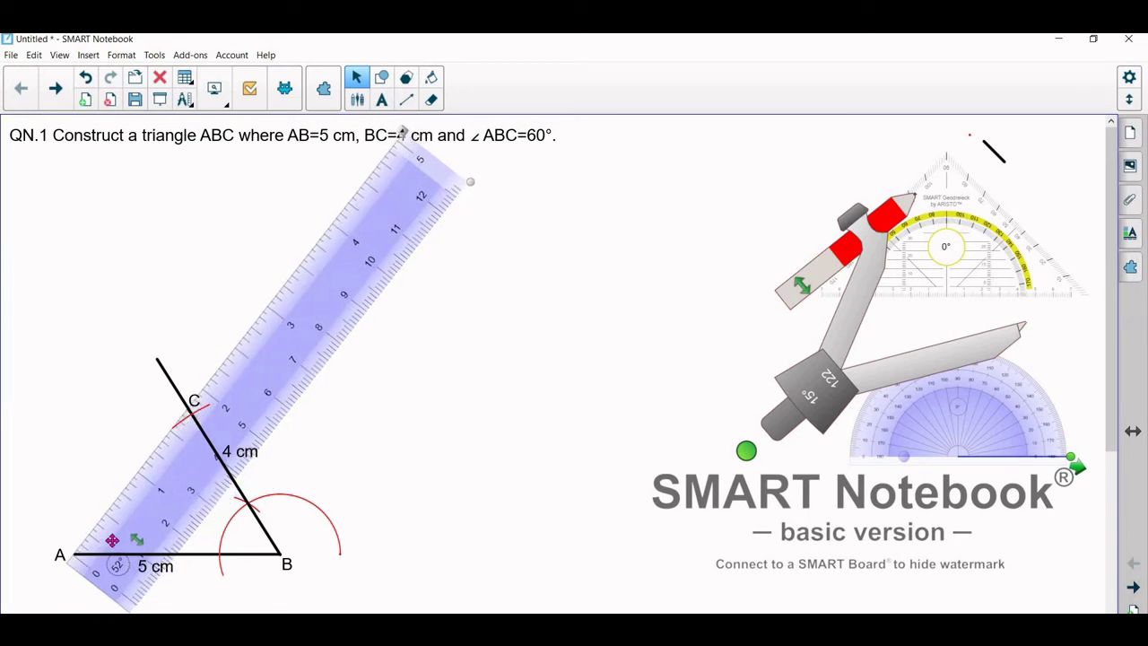
key(Right)
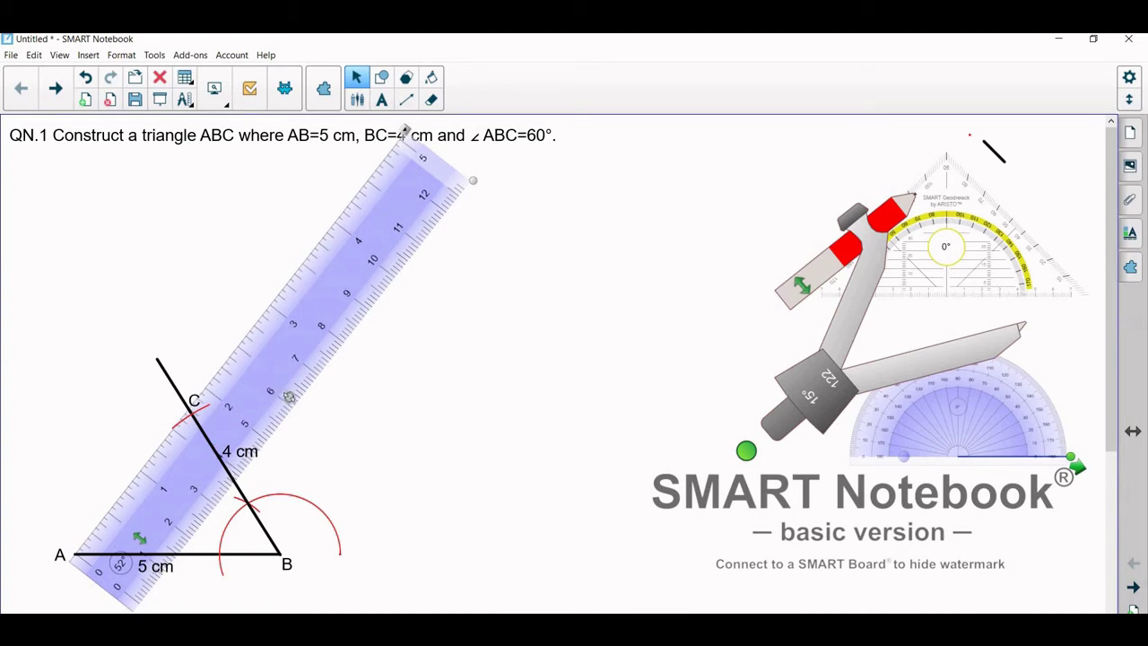
drag(289, 397, 295, 406)
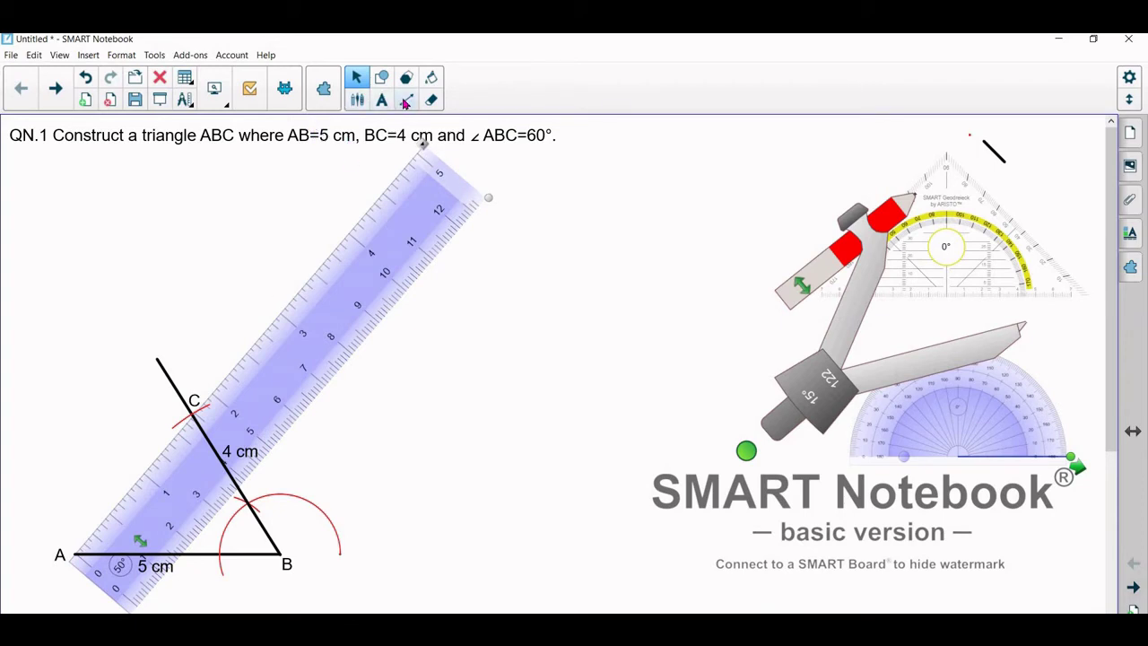
Draw a solid black line of the second-thinnest thickness from A to C along the ruler's edge.
click(404, 101)
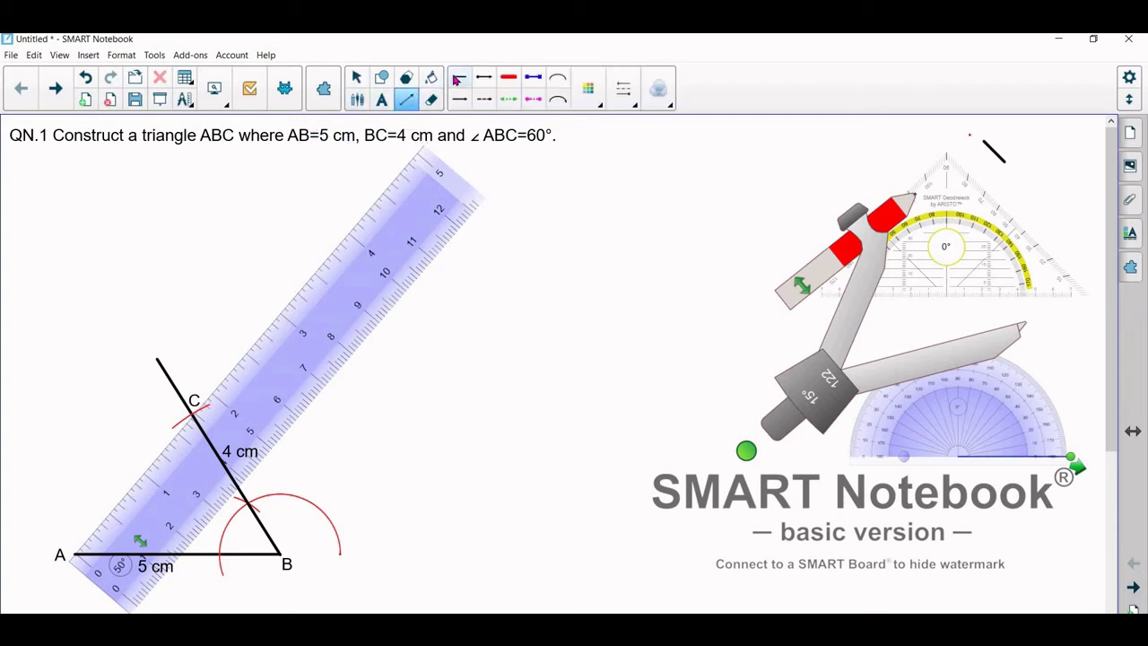
click(457, 79)
click(626, 90)
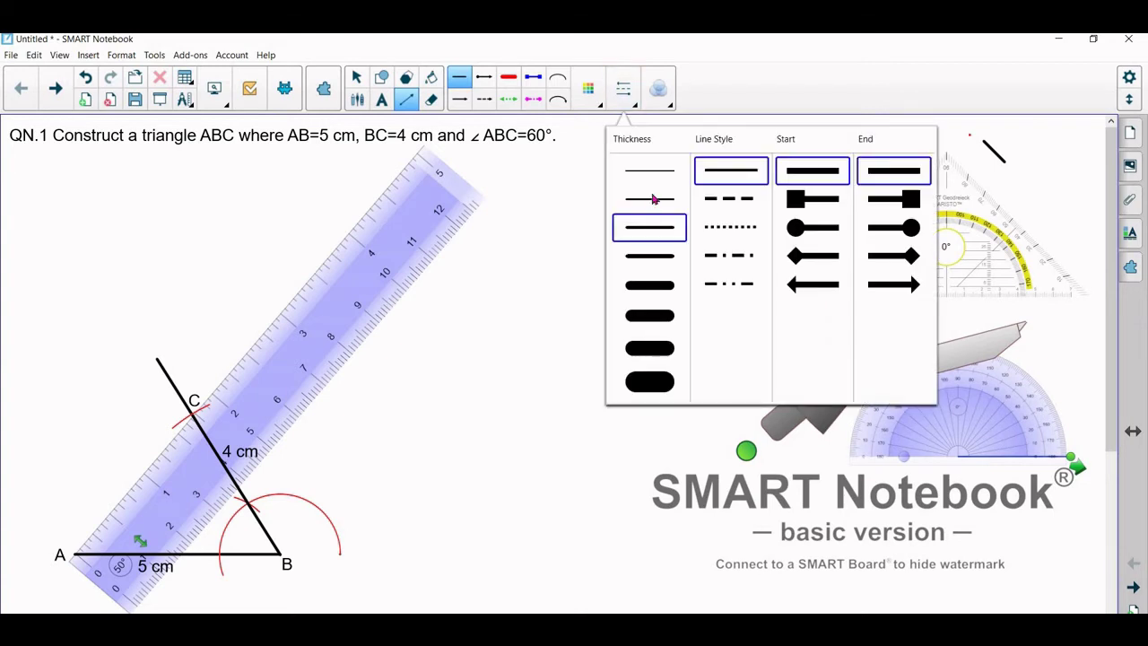
click(761, 99)
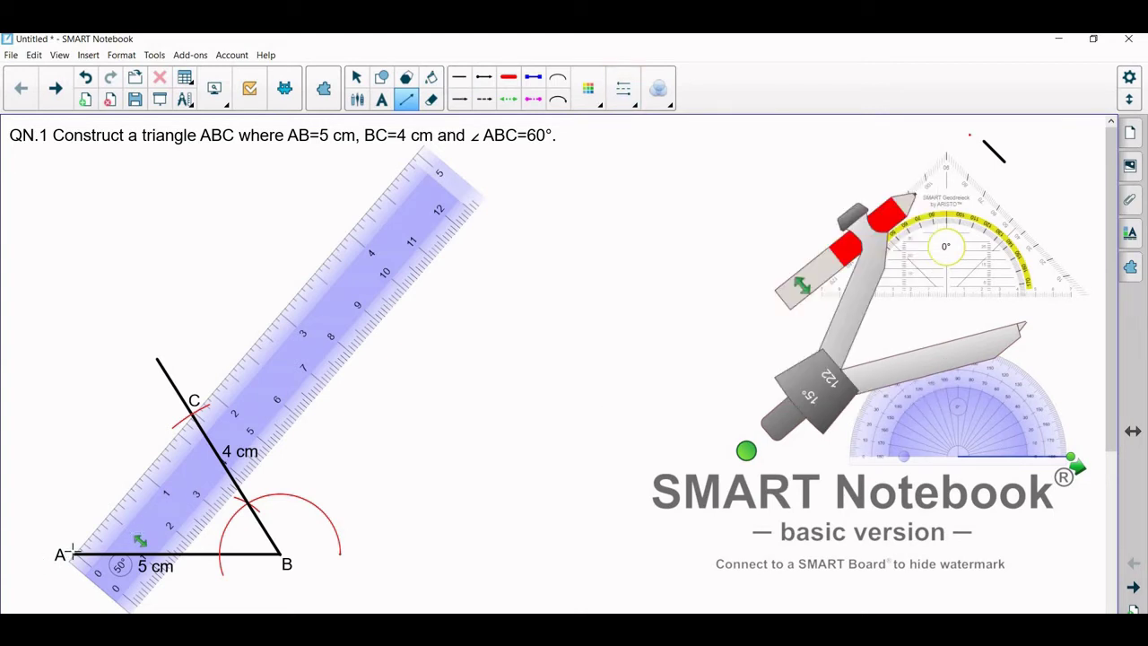
mouse_move(73, 553)
mouse_down()
mouse_move(161, 422)
mouse_move(192, 400)
mouse_move(189, 416)
mouse_up()
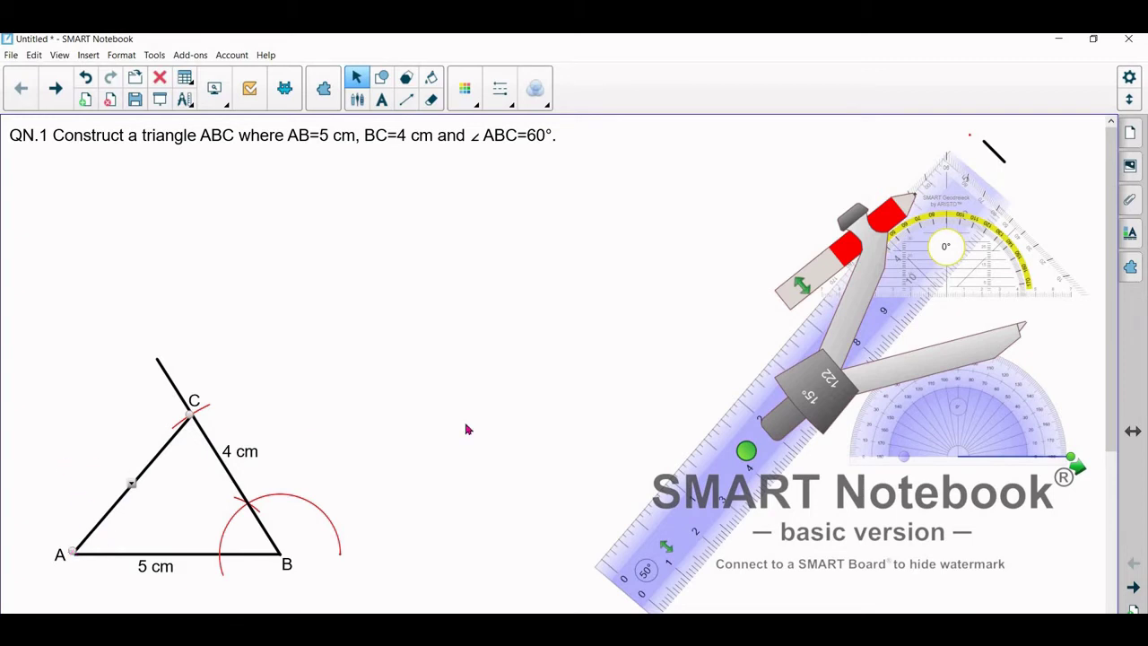
Adjust the lower endpoint of line AC so it meets line AB exactly at A, and clear the selection.
click(497, 461)
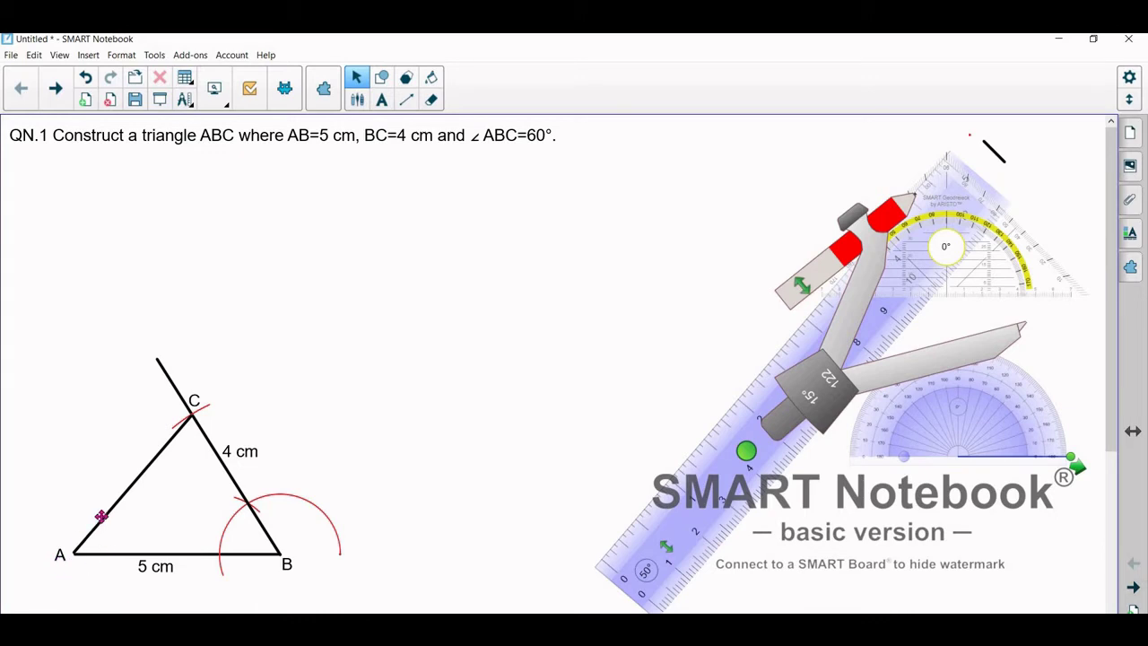
click(101, 517)
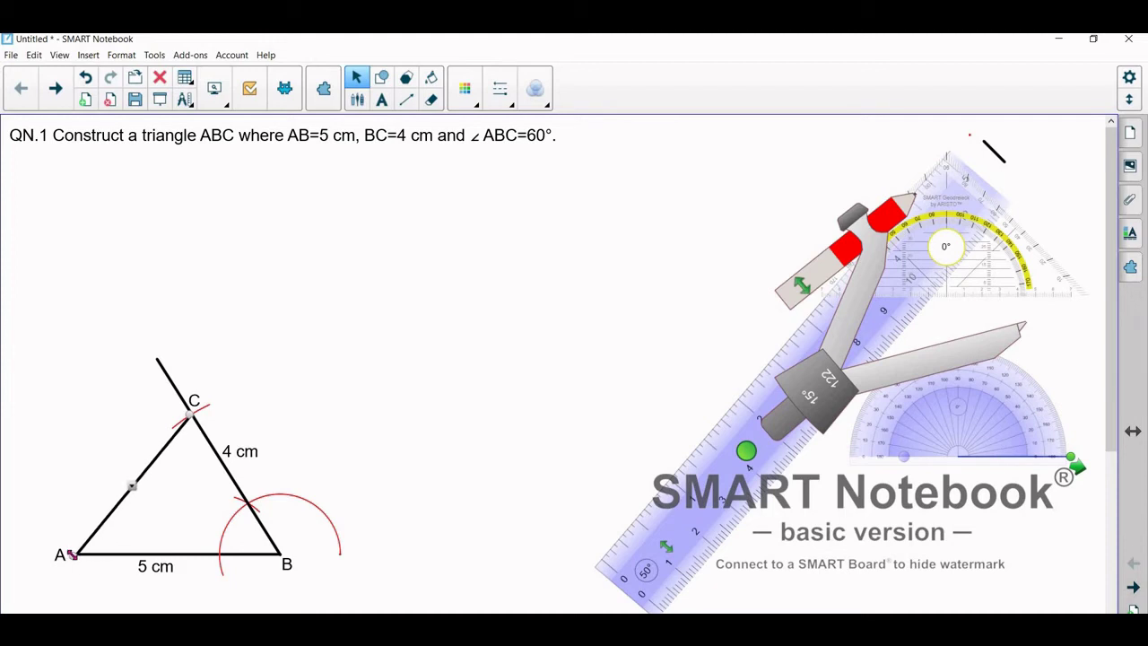
click(441, 479)
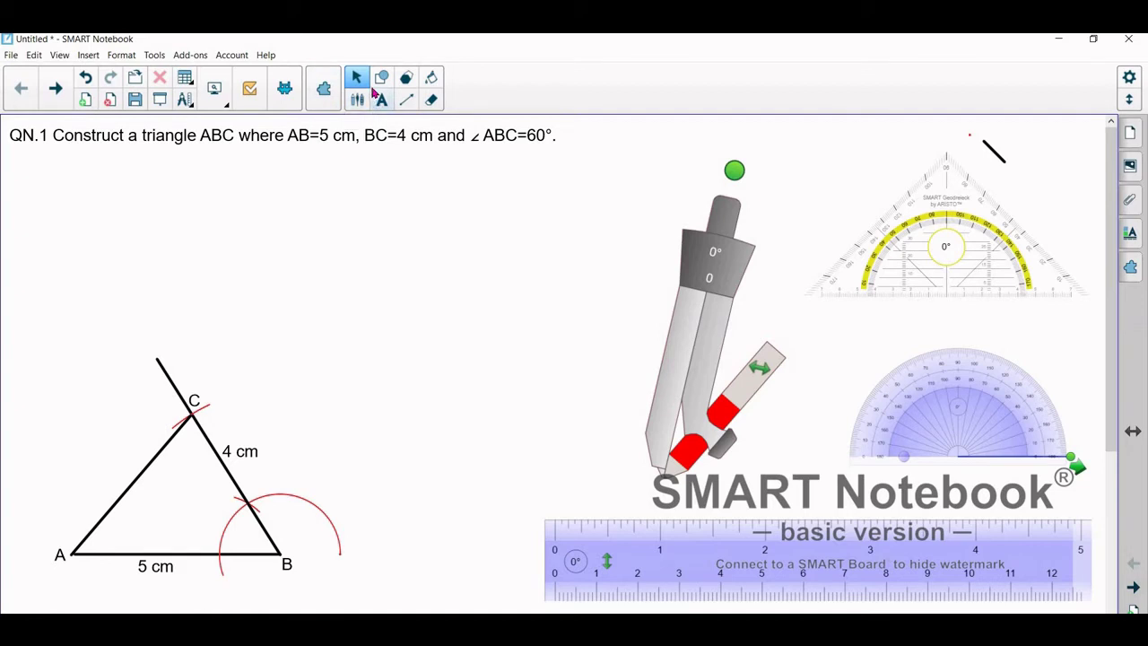
Open the equation editor and look through its Greek, favourite, relation and operator symbol categories.
click(327, 89)
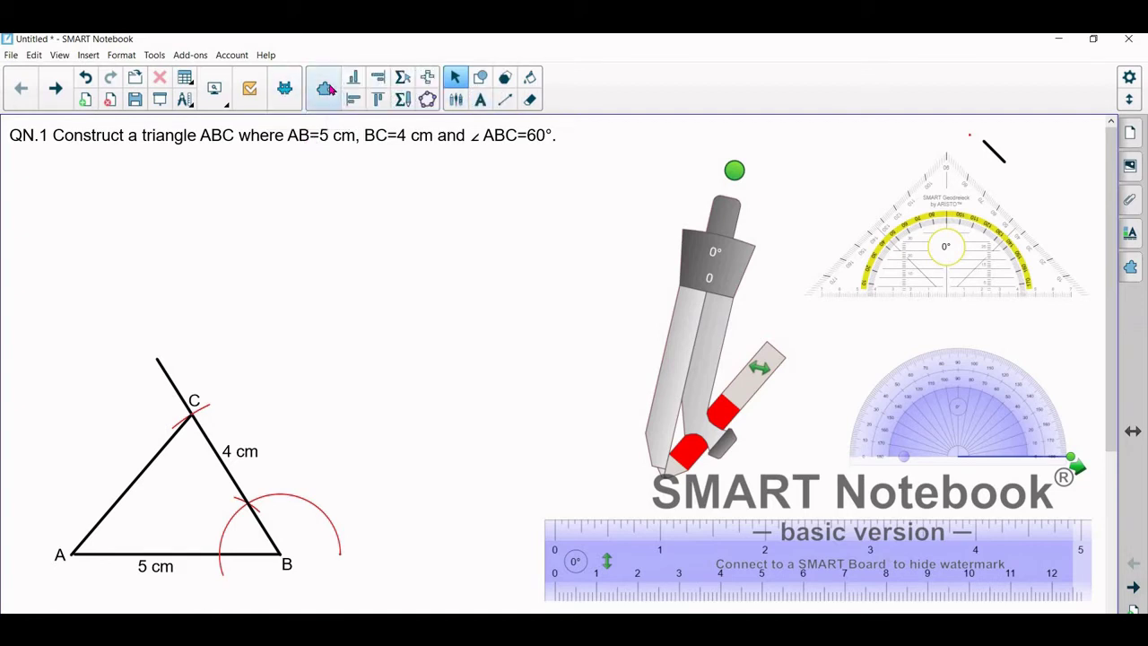
click(411, 81)
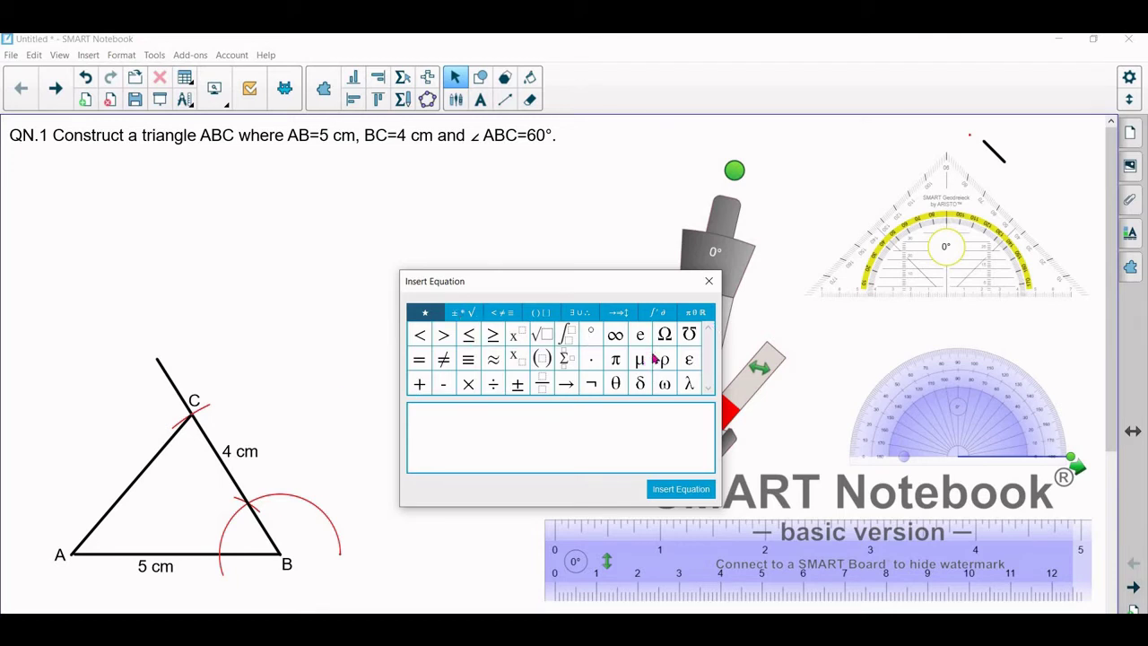
click(696, 311)
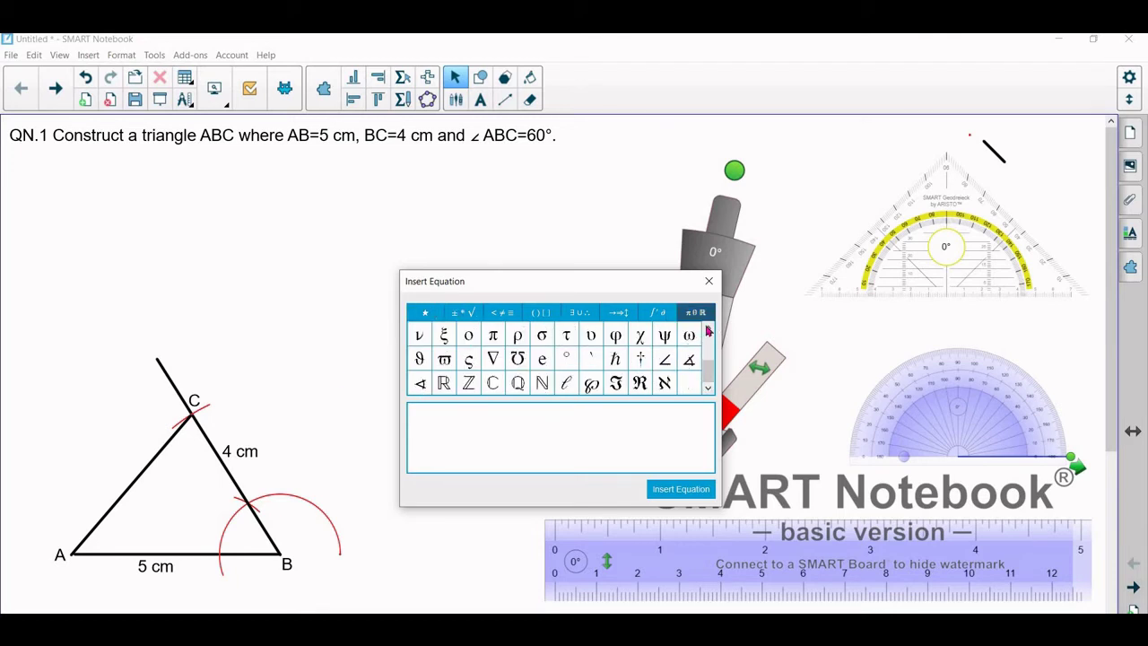
scroll(708, 331, up, 3)
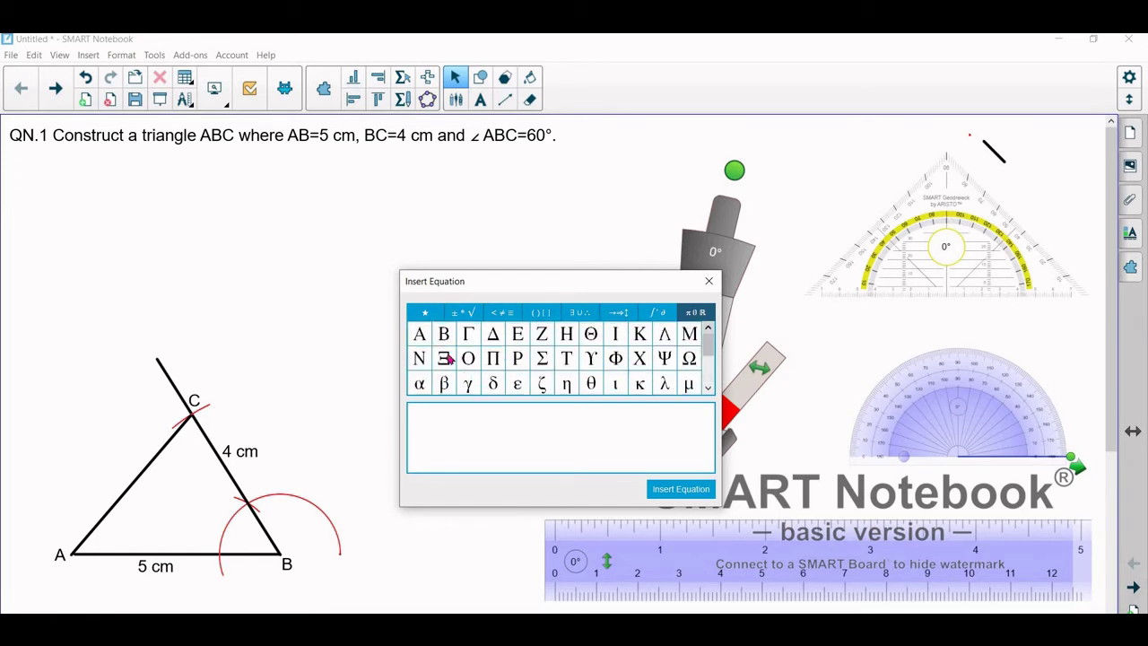
click(469, 314)
click(426, 314)
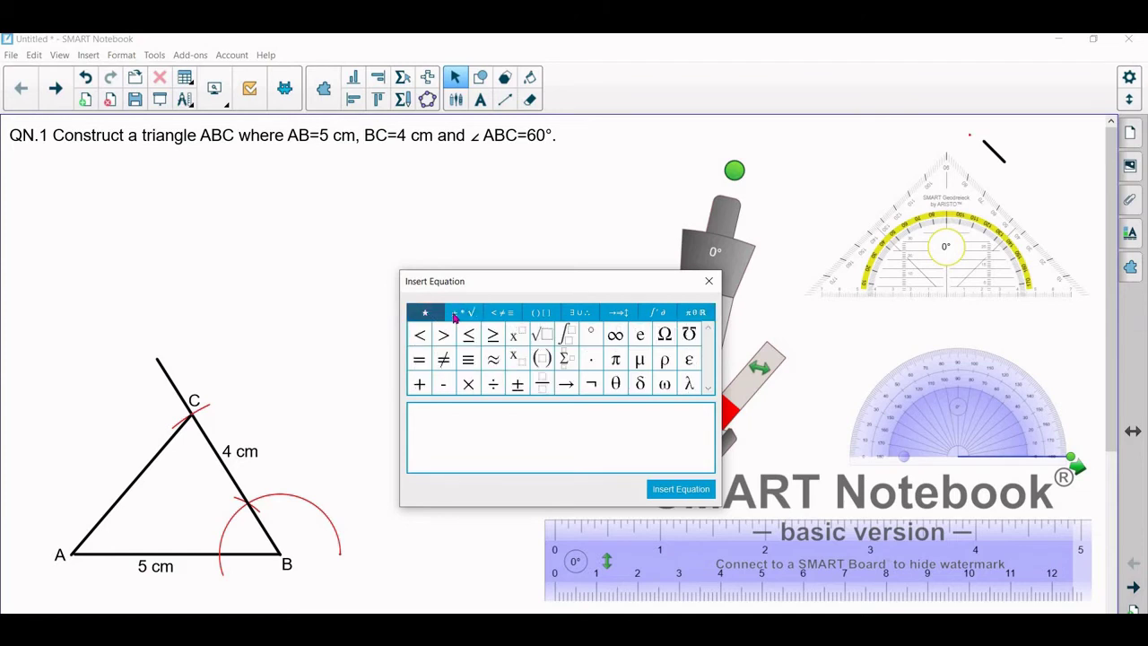
click(502, 314)
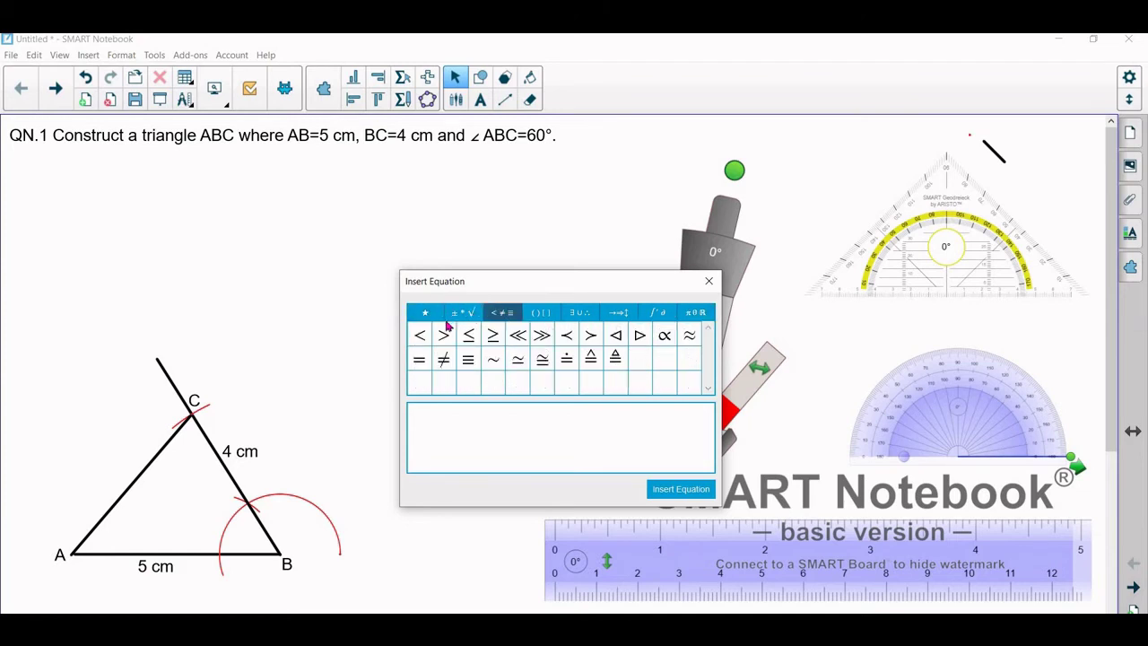
click(469, 313)
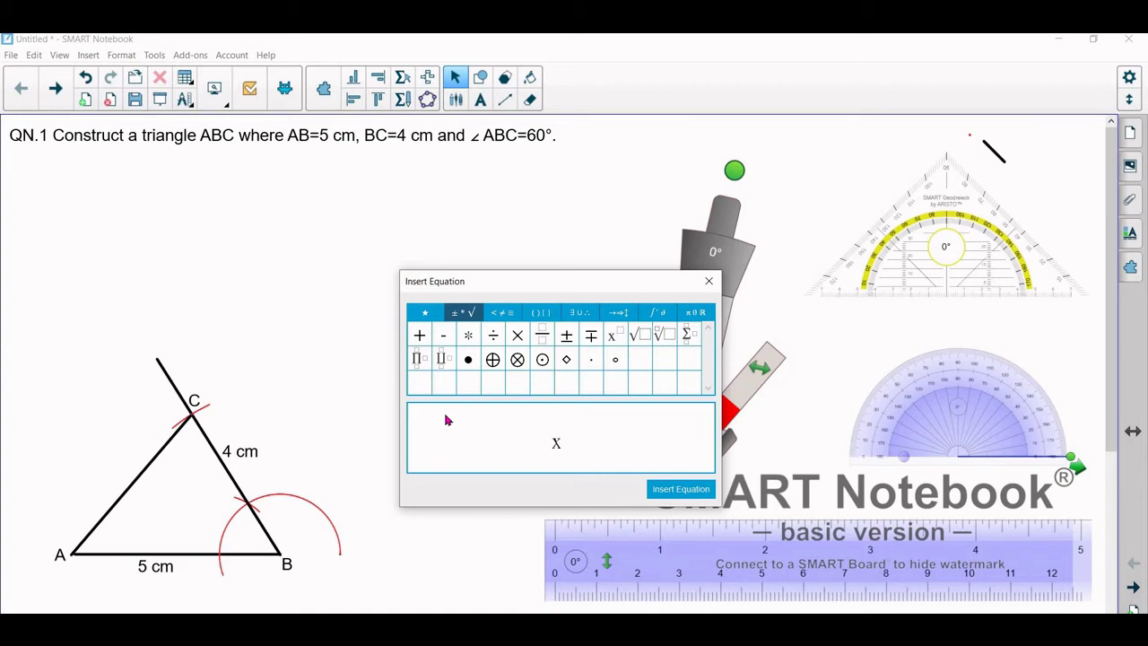
Enter the equation x^2+y^2=r^2 and insert it on the page.
text(^2+)
key(BackSpace)
text(+y^2=r^2)
click(680, 489)
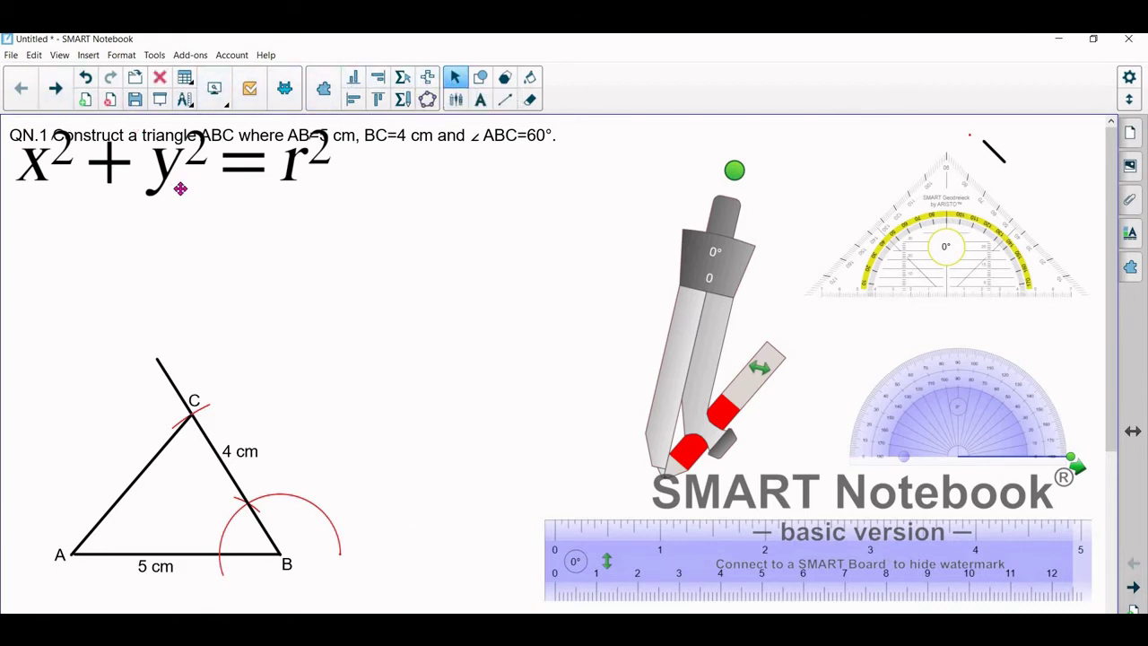
Move the equation just below the question line and shrink it to roughly the question text's size.
drag(181, 188, 184, 221)
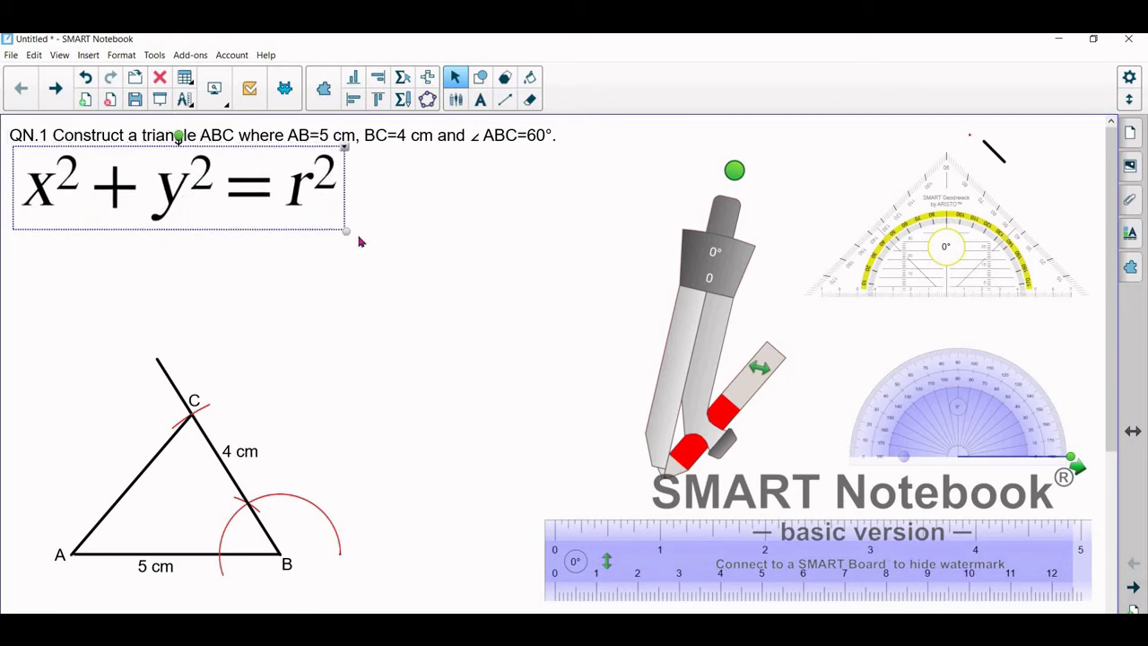
drag(346, 230, 190, 187)
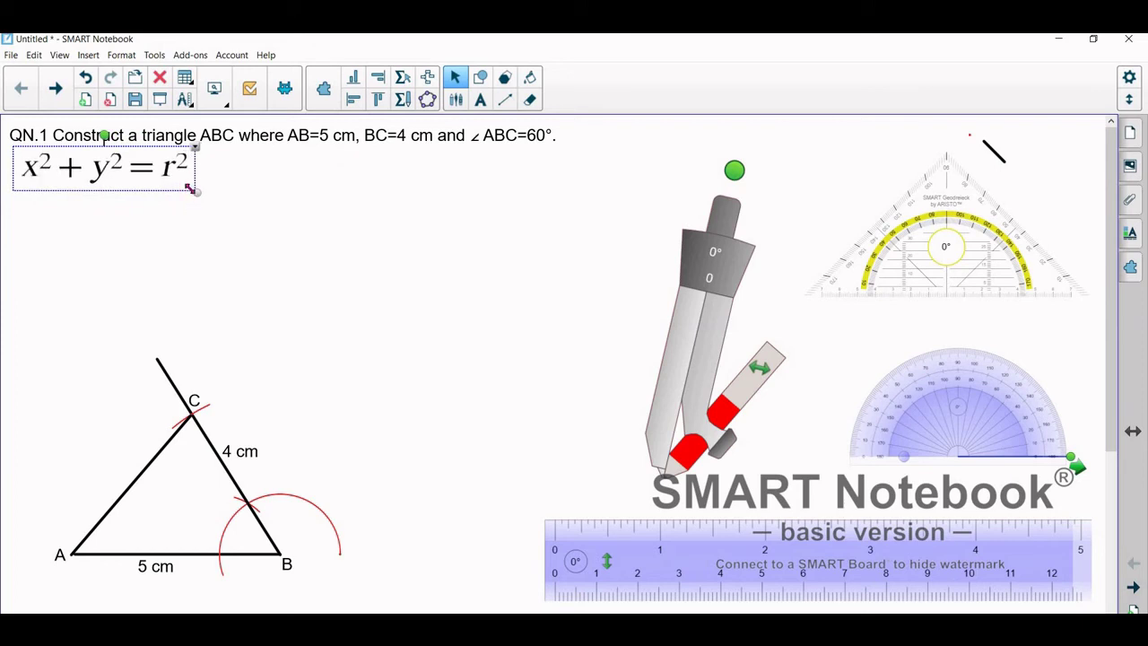
drag(415, 276, 110, 213)
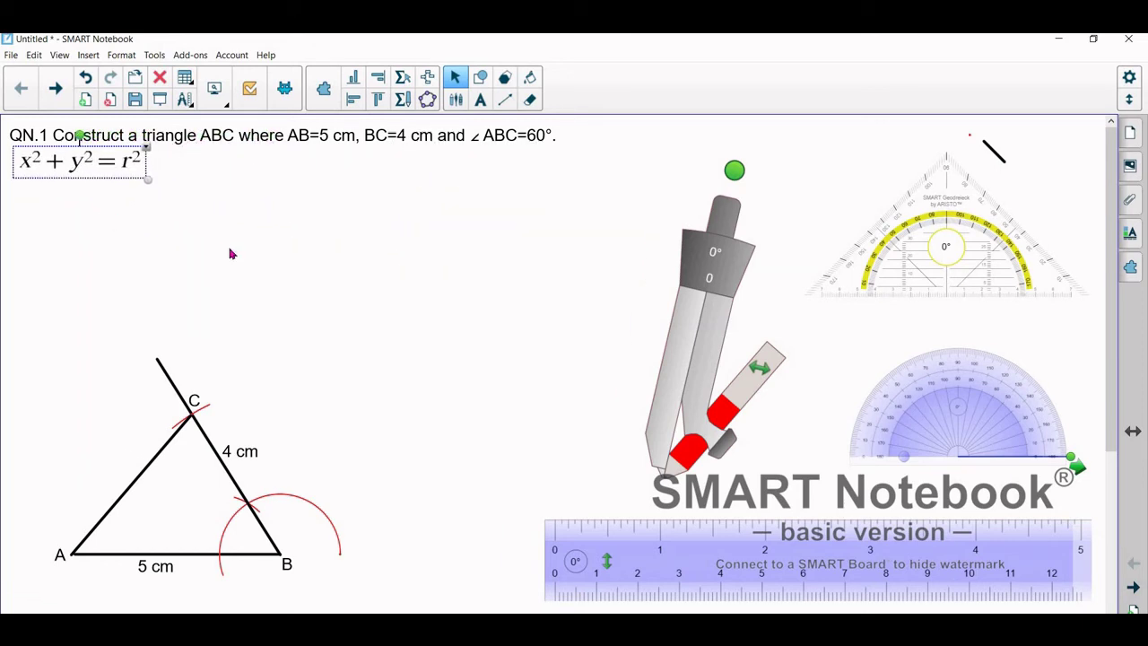
click(269, 238)
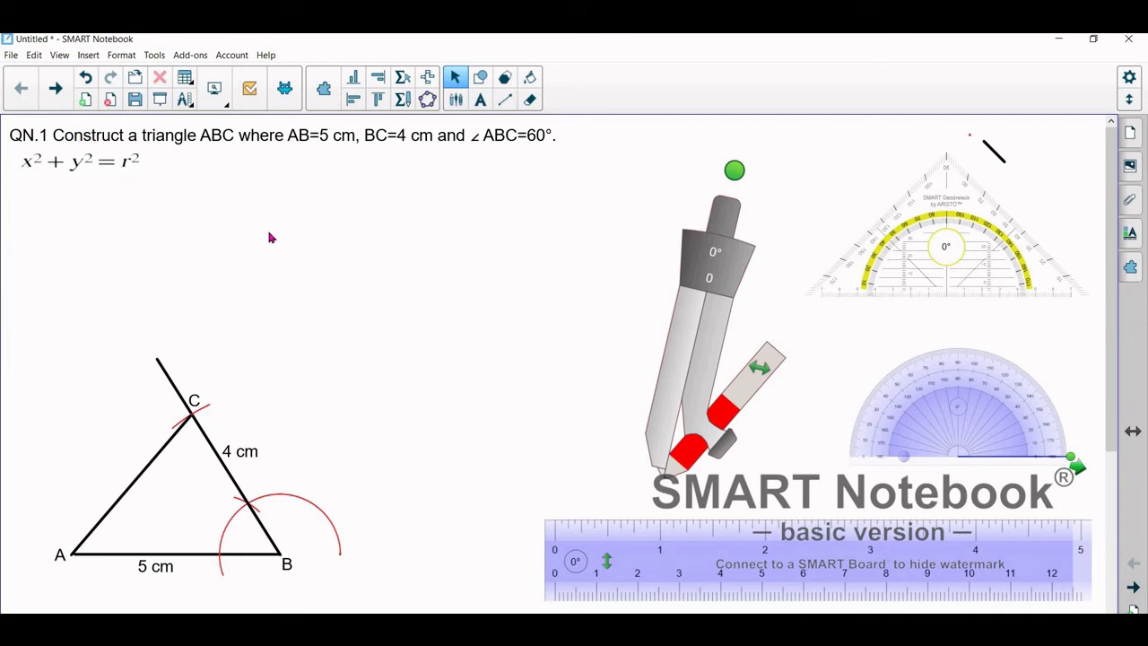
Enter the fraction √(ax^2+by^3) over a^3+√(9x^4) in the equation editor and insert it on the page.
click(404, 78)
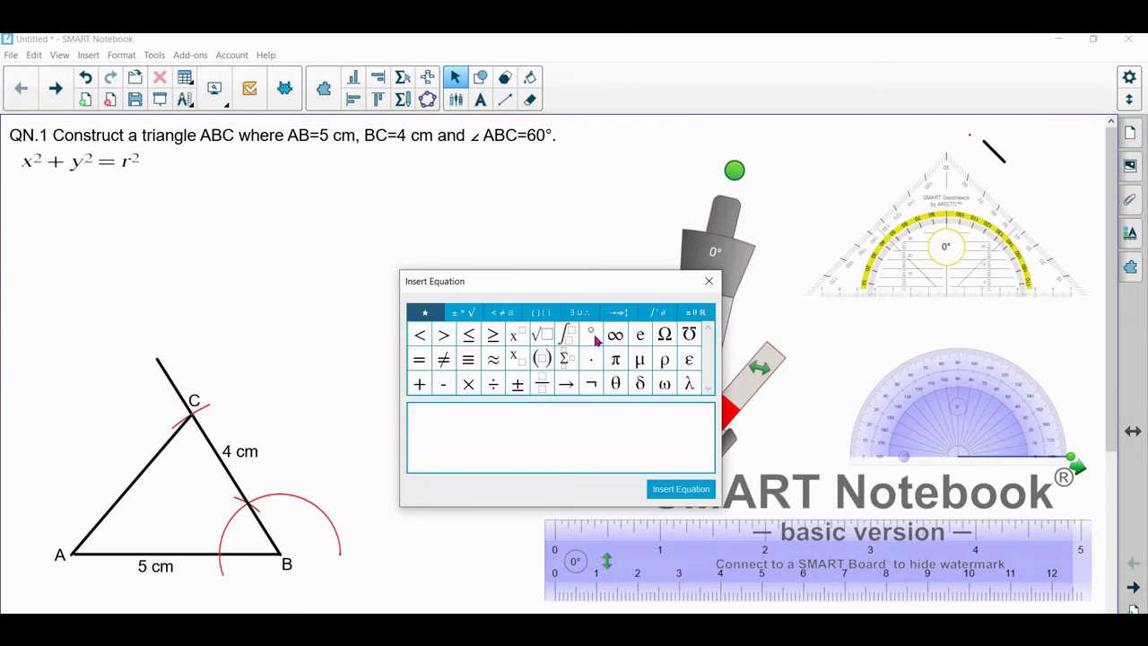
click(536, 335)
text(ax^2)
key(Right)
text(+)
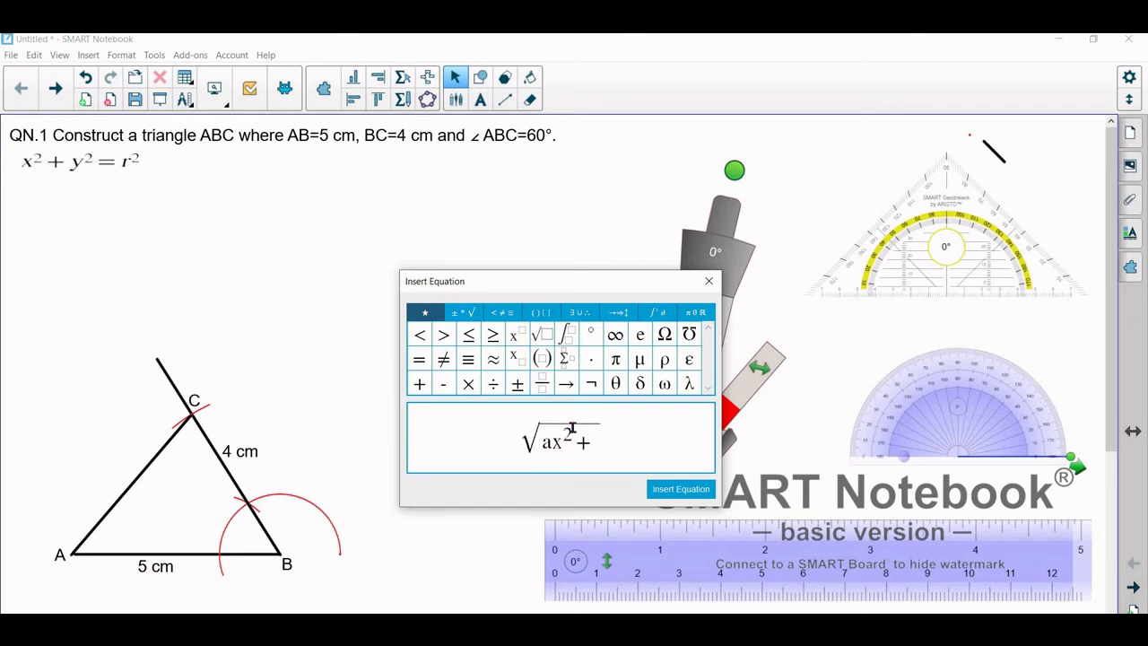
text(by)
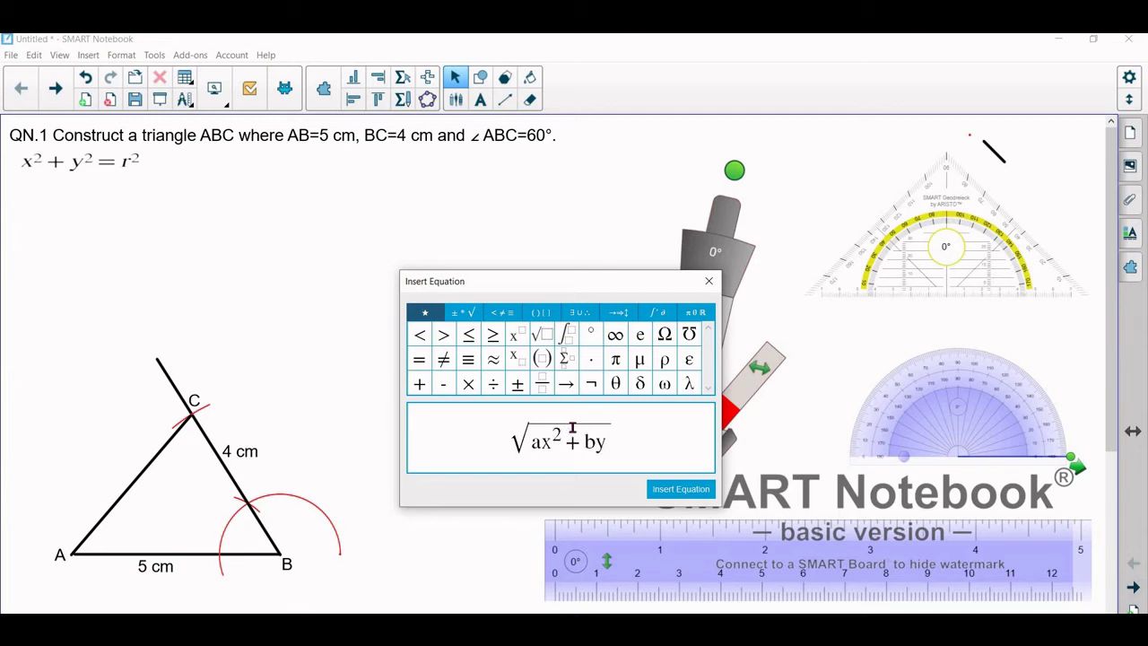
text(^3)
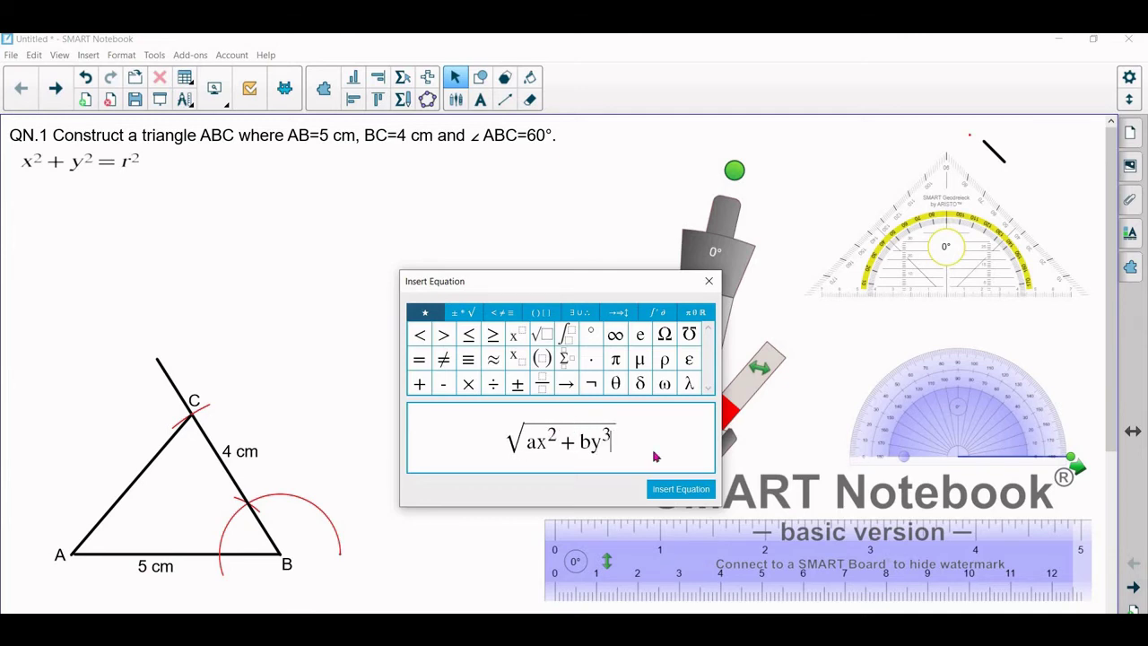
text(/)
key(BackSpace)
text(/)
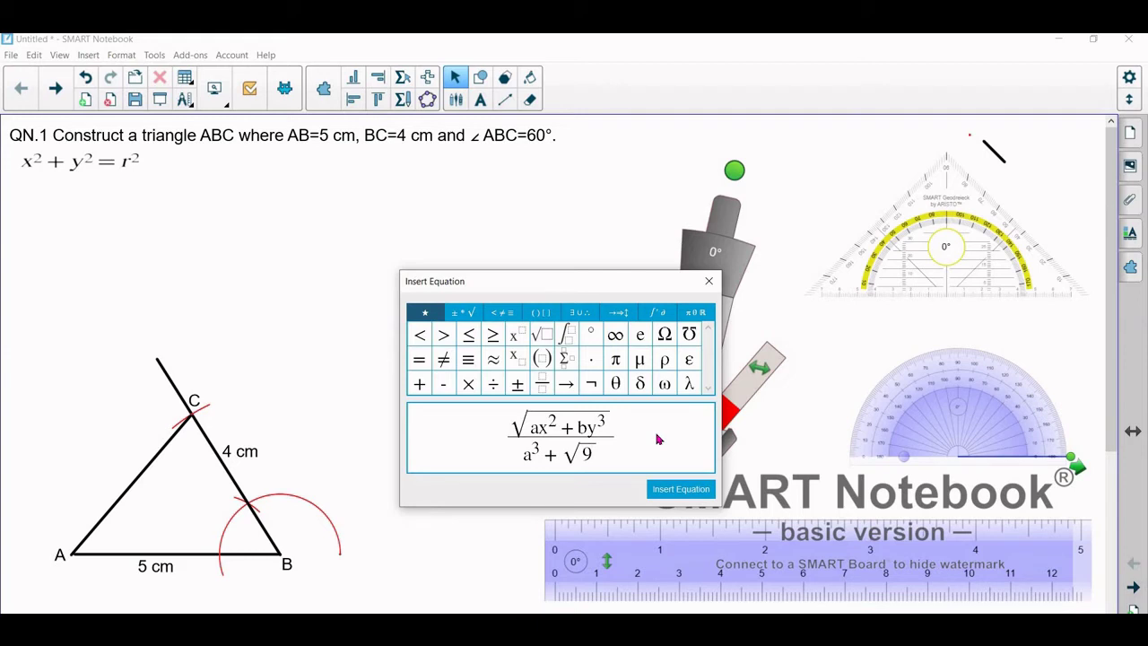
text(x^4)
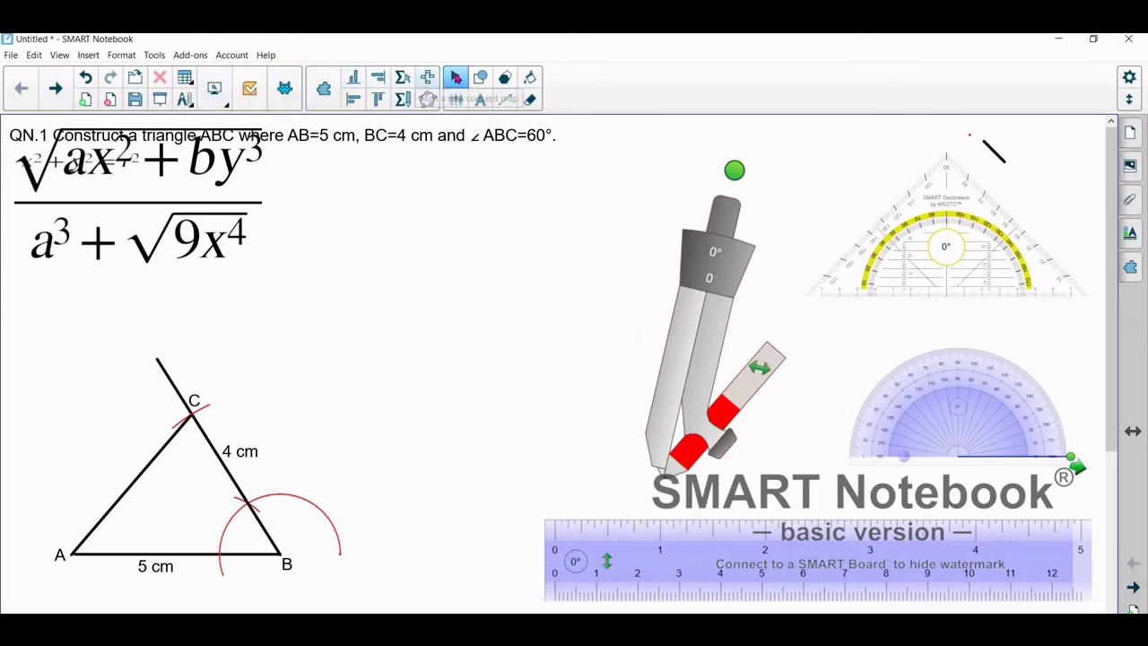
Move the fraction equation below x^2+y^2=r^2, shrink it to a similar text size, and clear the selection.
drag(181, 229, 200, 293)
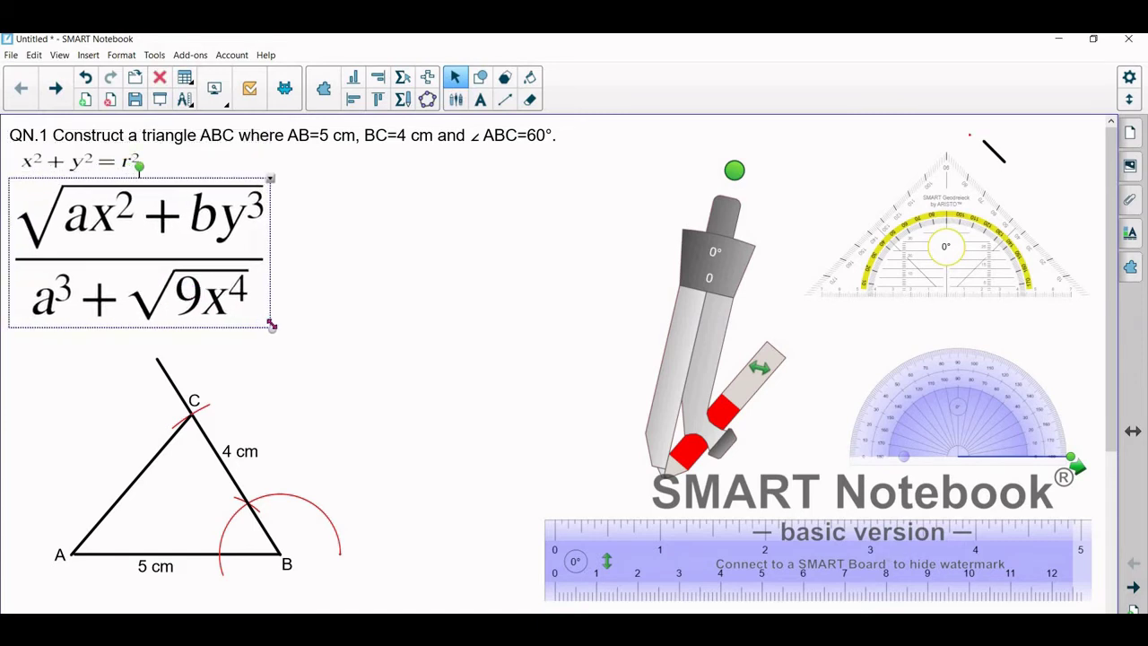
drag(273, 328, 122, 242)
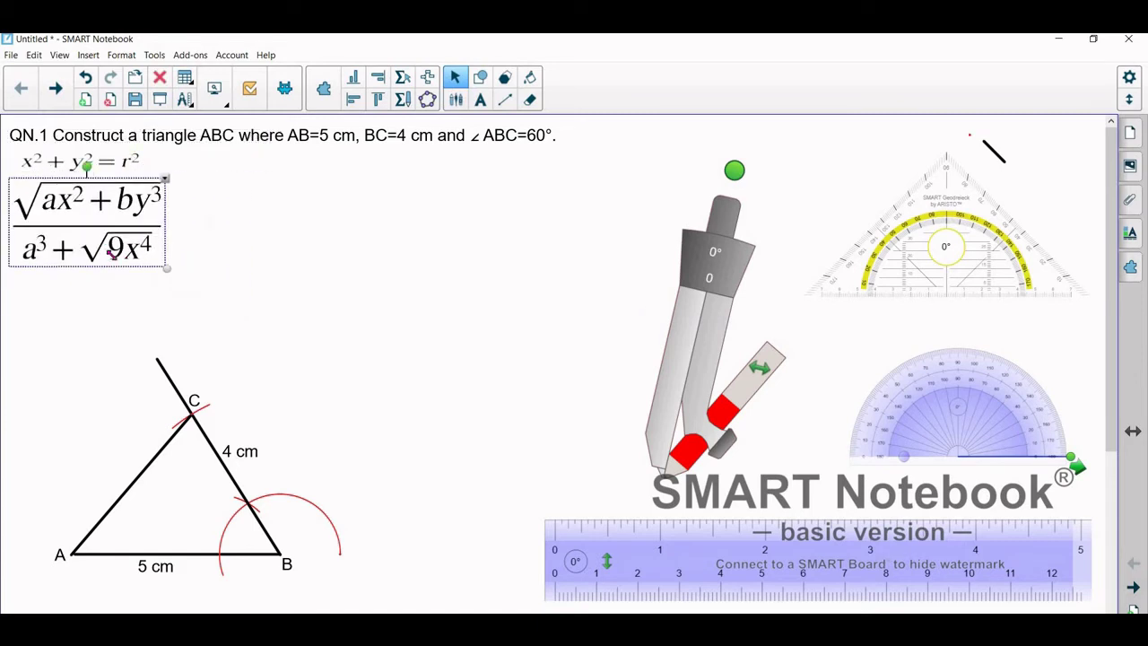
click(284, 260)
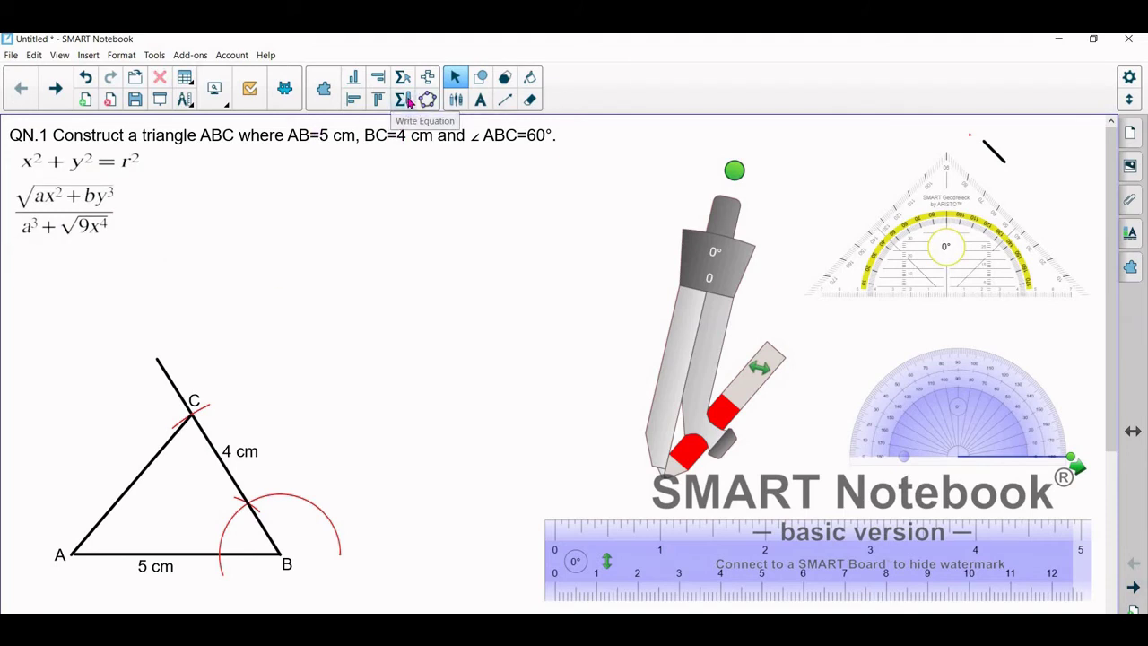
Handwrite the equation 3x^2+5y^3=4 with a blue pen using Write Equation and insert it on the page.
click(405, 101)
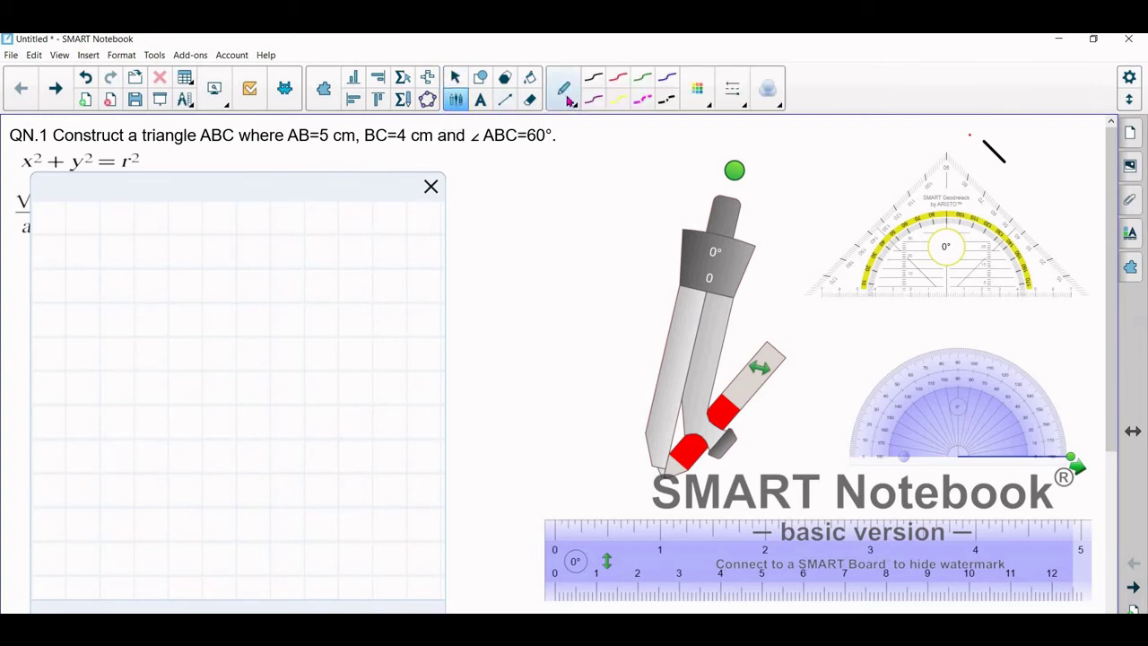
click(667, 79)
click(667, 80)
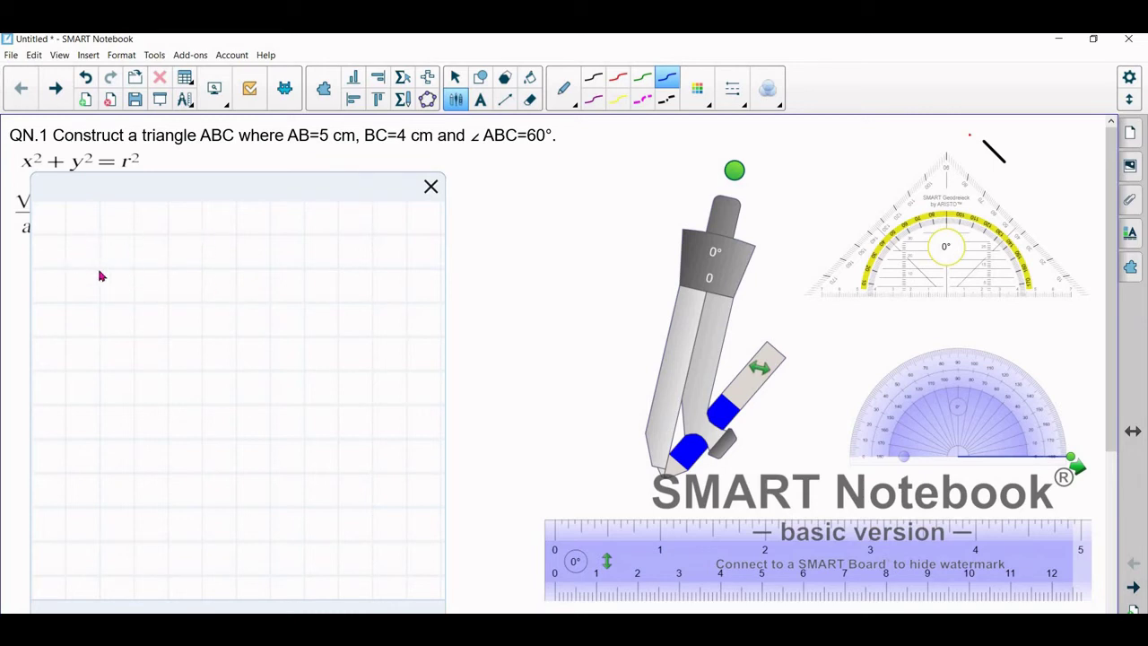
drag(70, 253, 54, 306)
drag(170, 268, 191, 288)
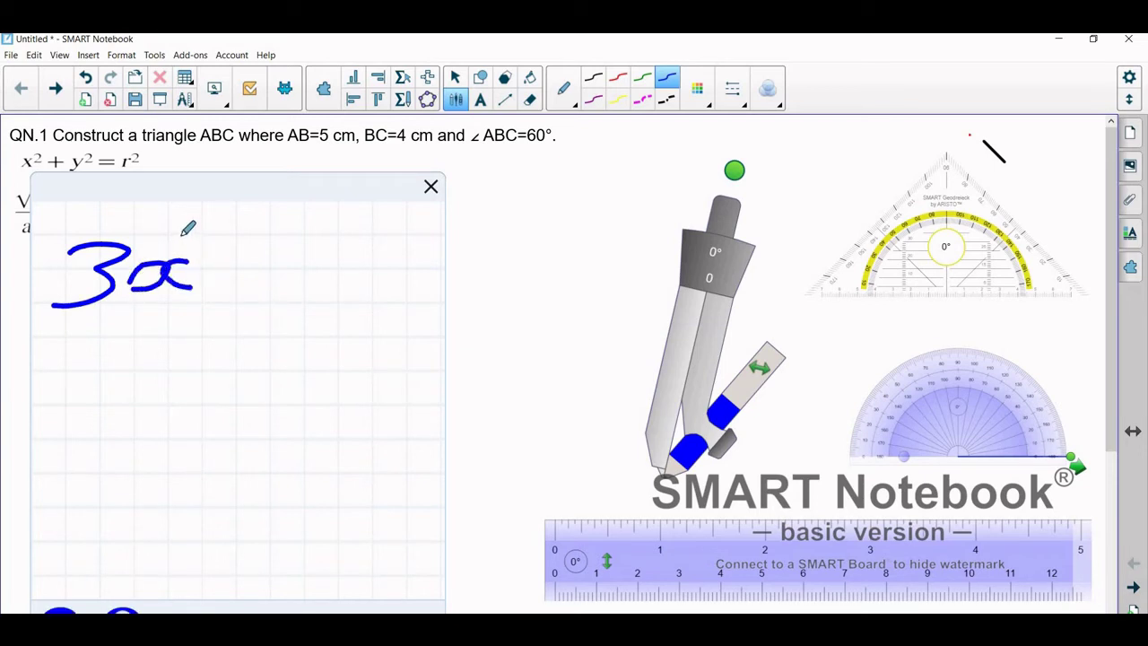
mouse_move(180, 235)
mouse_down()
mouse_move(206, 222)
mouse_move(229, 241)
mouse_move(225, 260)
mouse_move(274, 268)
mouse_up()
mouse_move(250, 320)
mouse_down()
mouse_move(250, 254)
mouse_move(343, 259)
mouse_move(278, 305)
mouse_up()
mouse_move(324, 274)
mouse_down()
mouse_move(392, 256)
mouse_move(369, 305)
mouse_up()
mouse_move(387, 218)
mouse_down()
mouse_move(432, 224)
mouse_move(394, 240)
mouse_up()
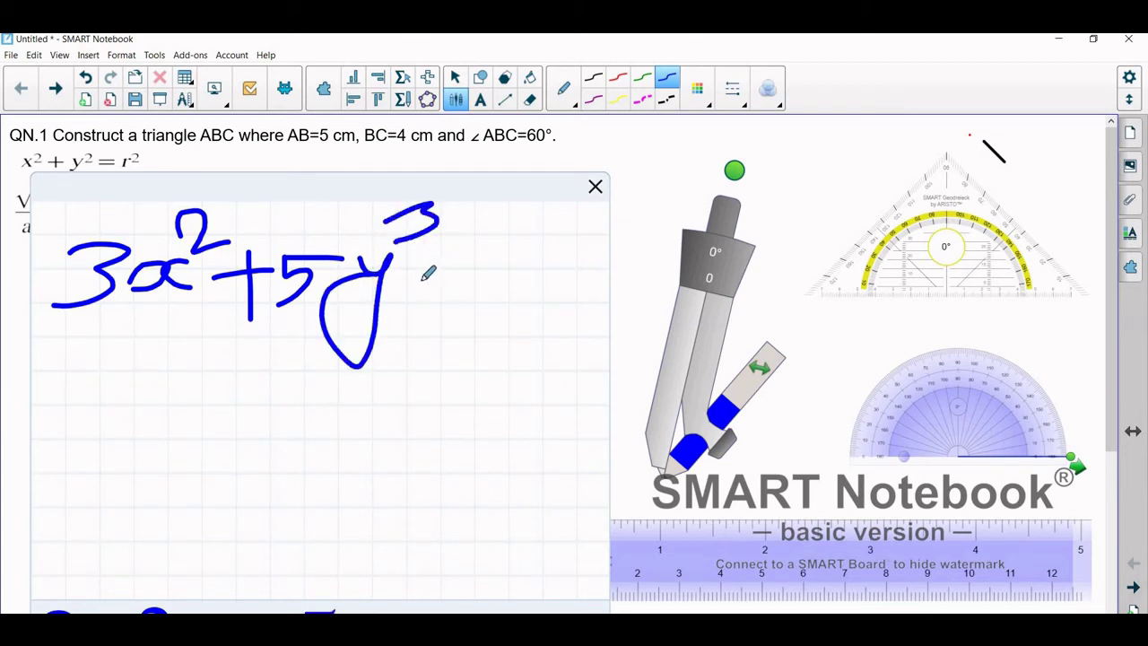
mouse_move(465, 279)
mouse_down()
mouse_move(419, 280)
mouse_move(477, 303)
mouse_up()
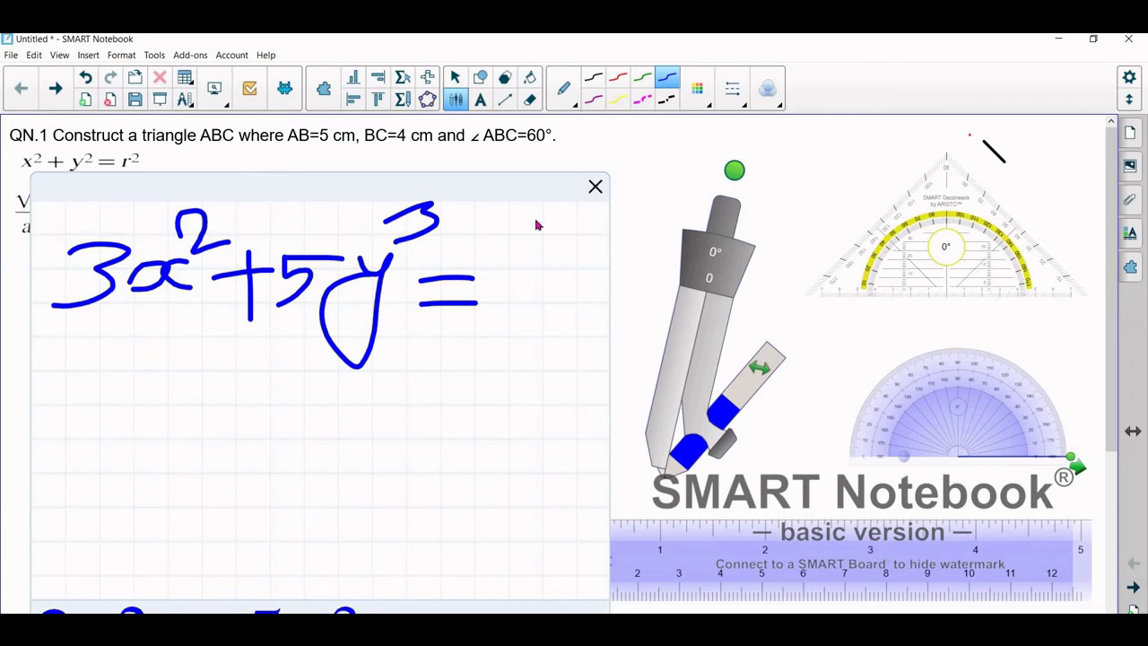
mouse_move(536, 221)
mouse_down()
mouse_move(525, 318)
mouse_move(537, 273)
mouse_up()
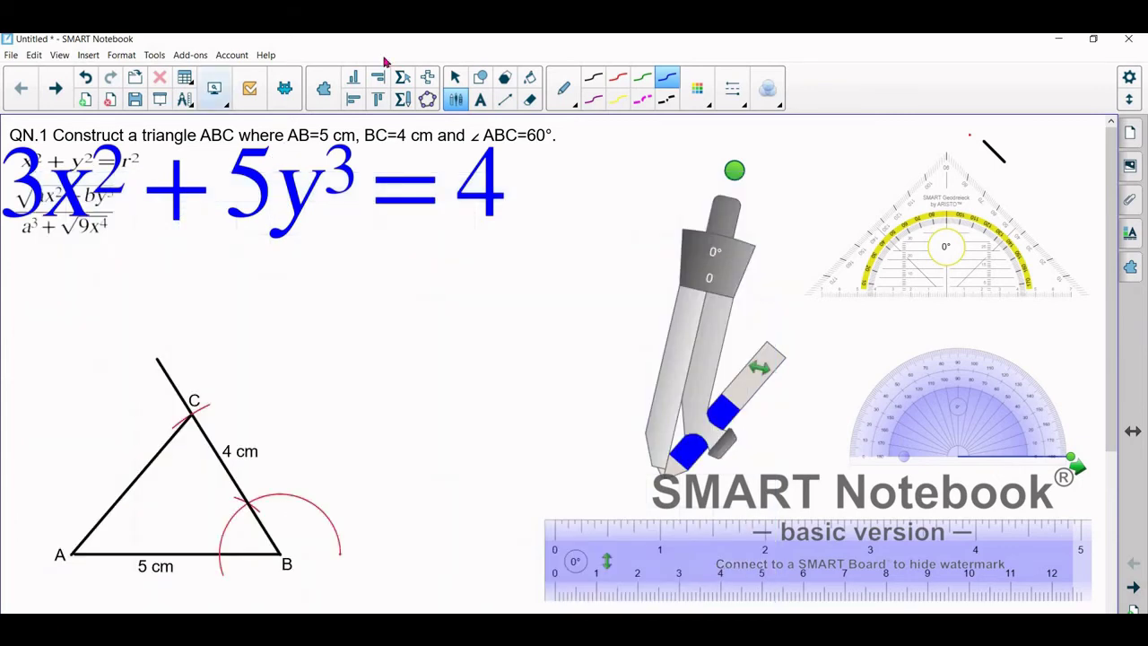
Reopen the blue equation in its handwriting grid and close it without editing.
click(457, 78)
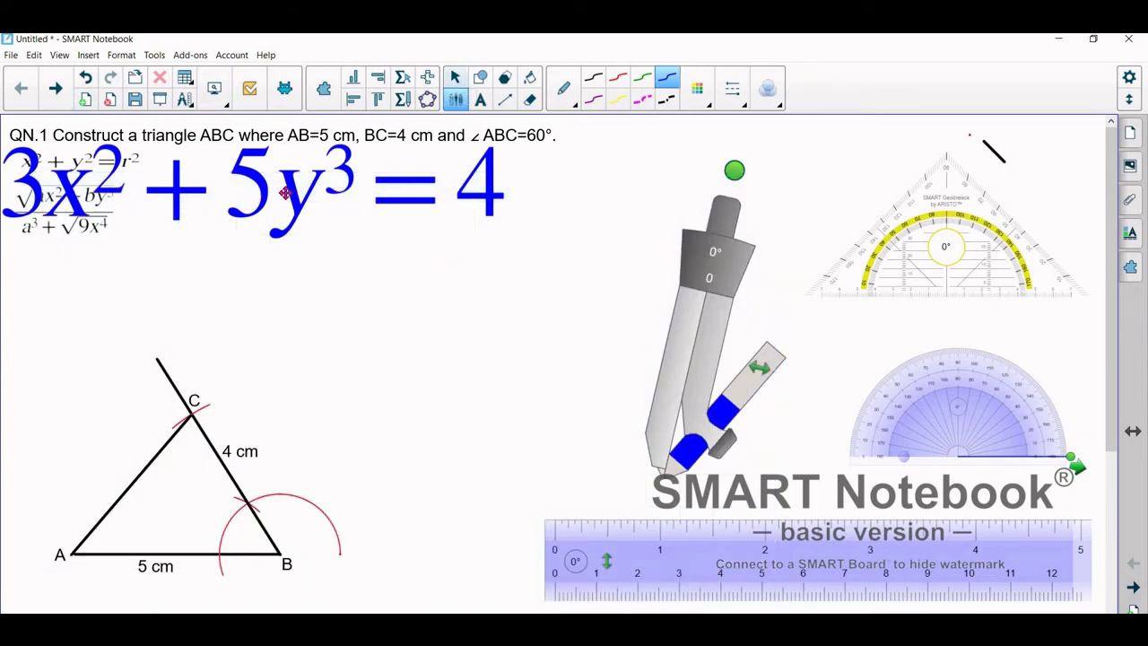
double_click(281, 204)
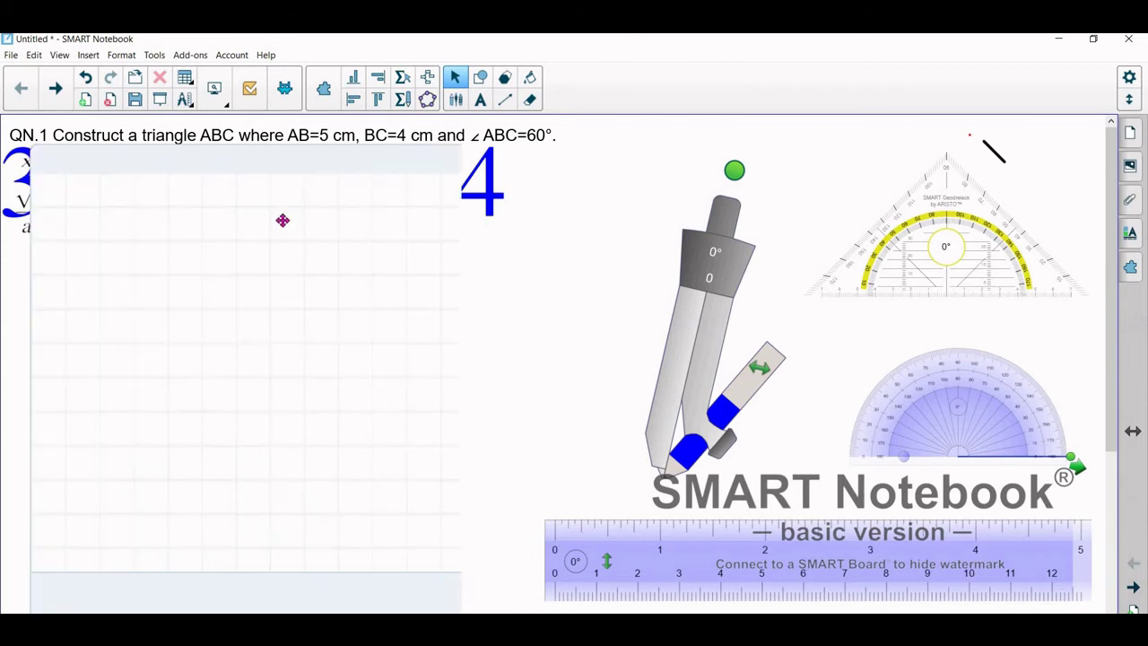
click(766, 189)
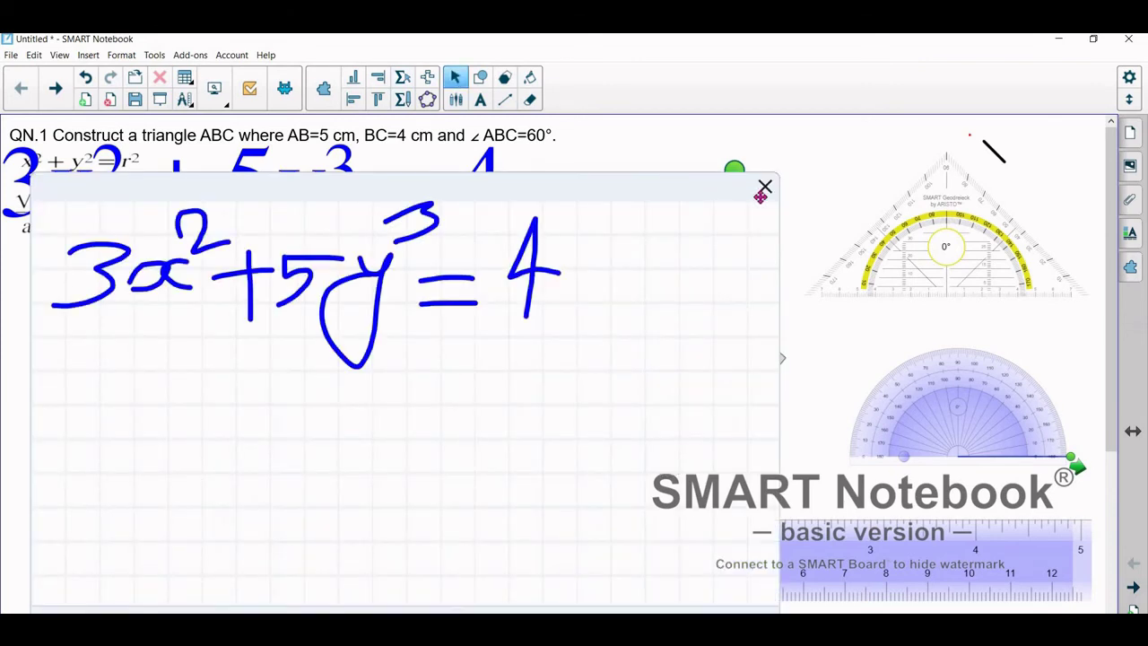
click(766, 187)
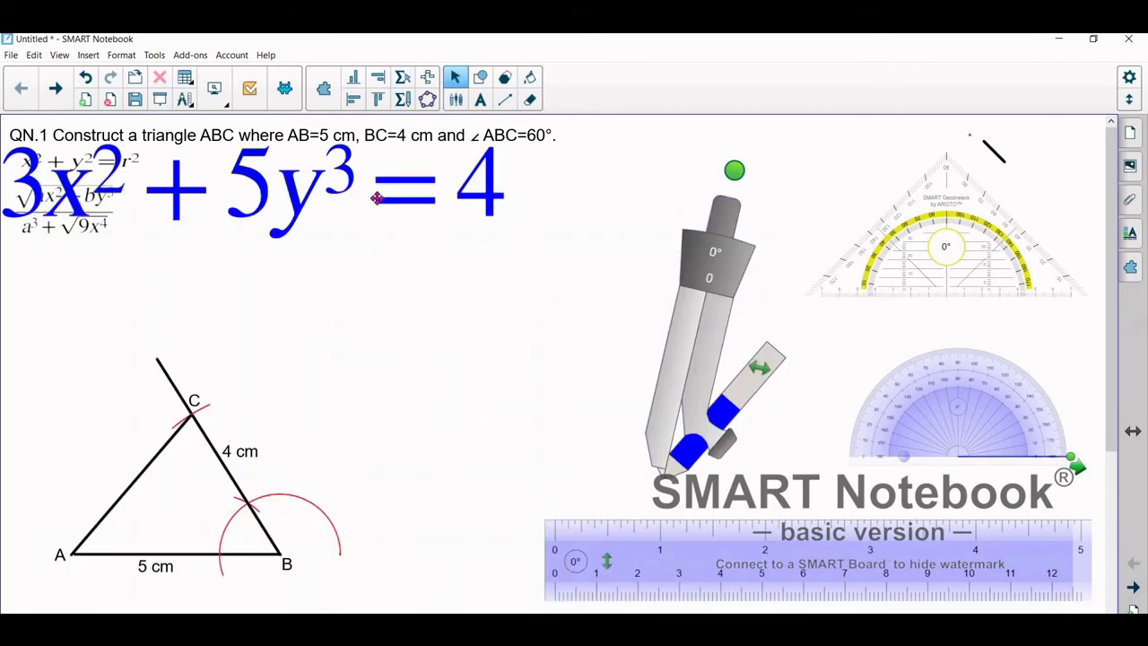
Move the blue equation below the fraction, shrink it to a similar text size, and clear the selection.
drag(375, 198, 429, 331)
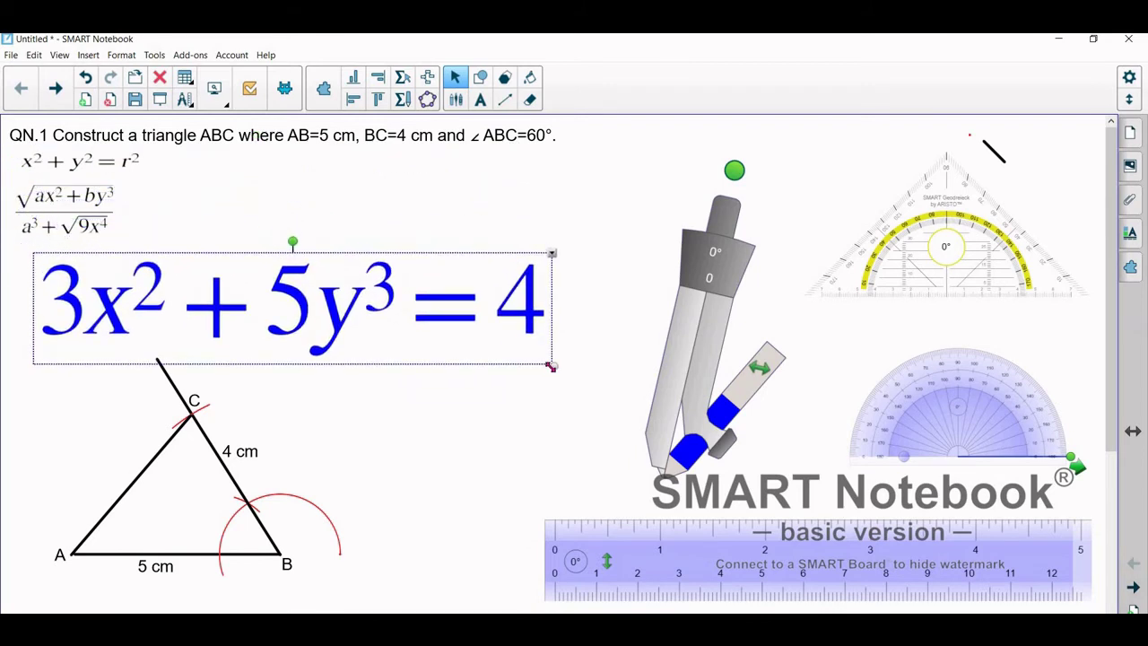
drag(551, 365, 209, 289)
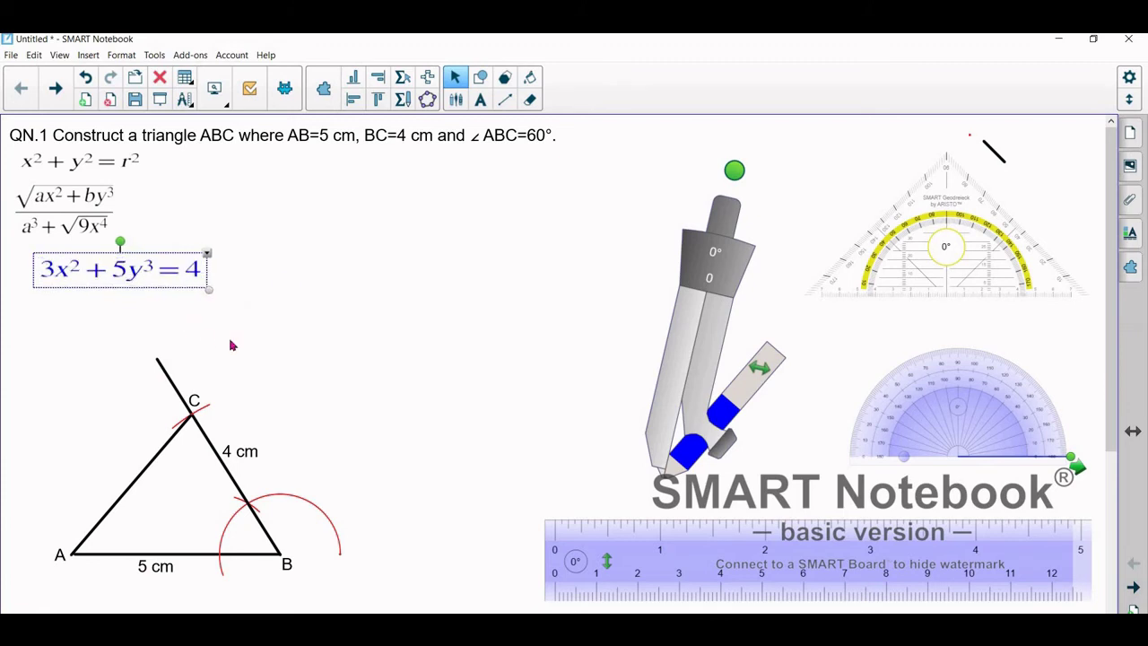
click(230, 345)
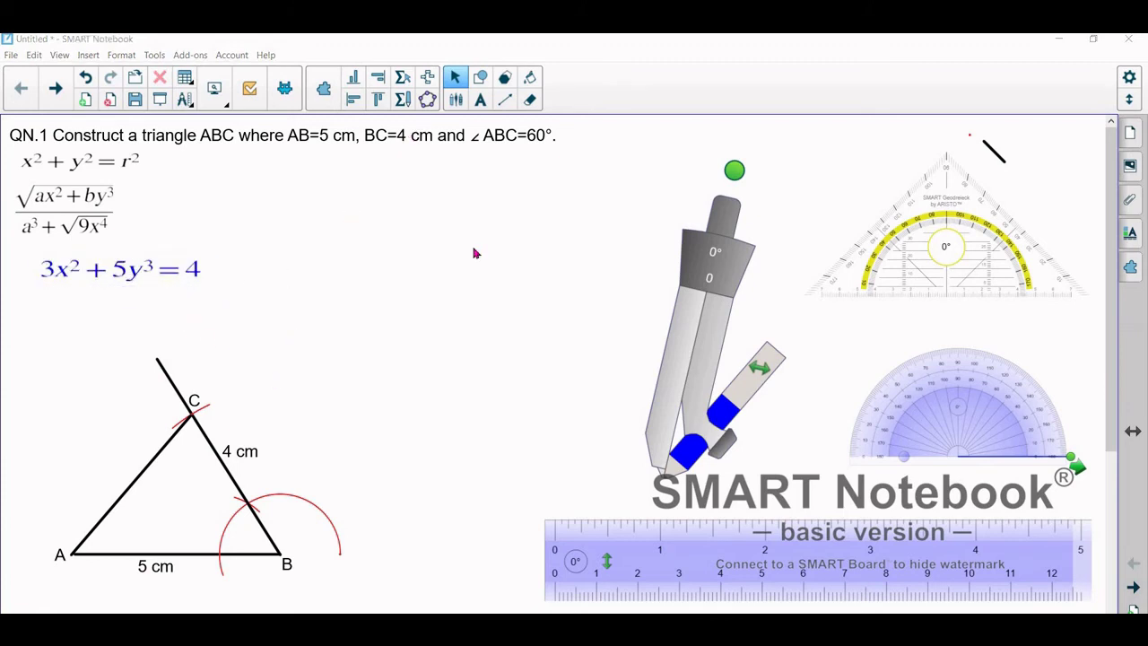
Insert a 2 x 2 table across the lower part of the page.
click(186, 81)
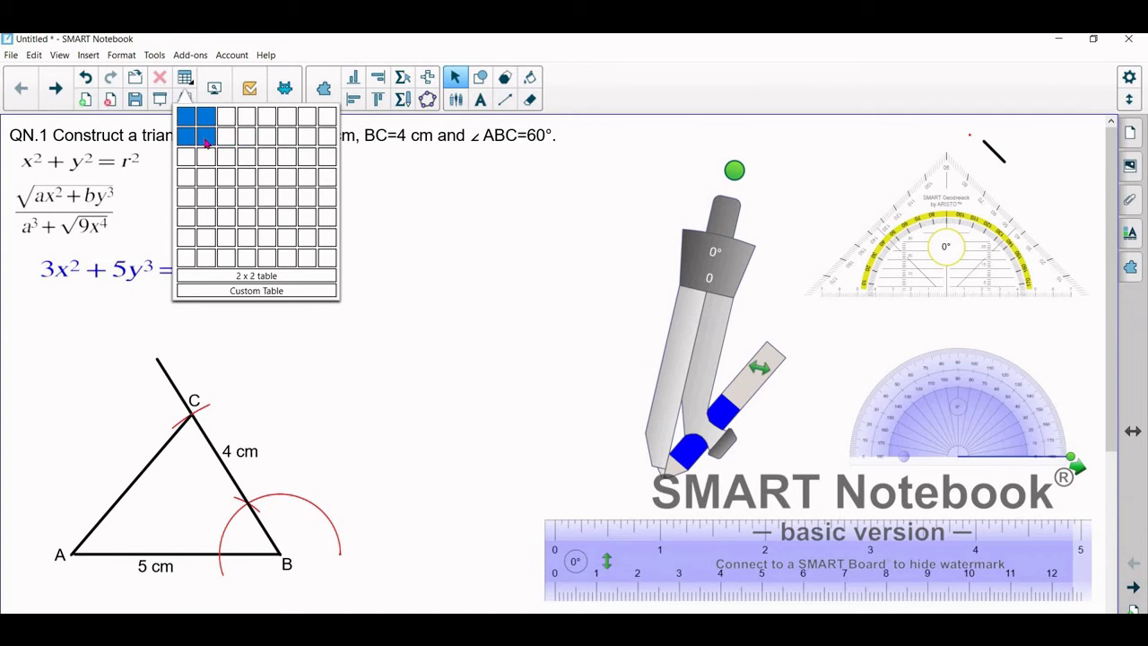
click(205, 141)
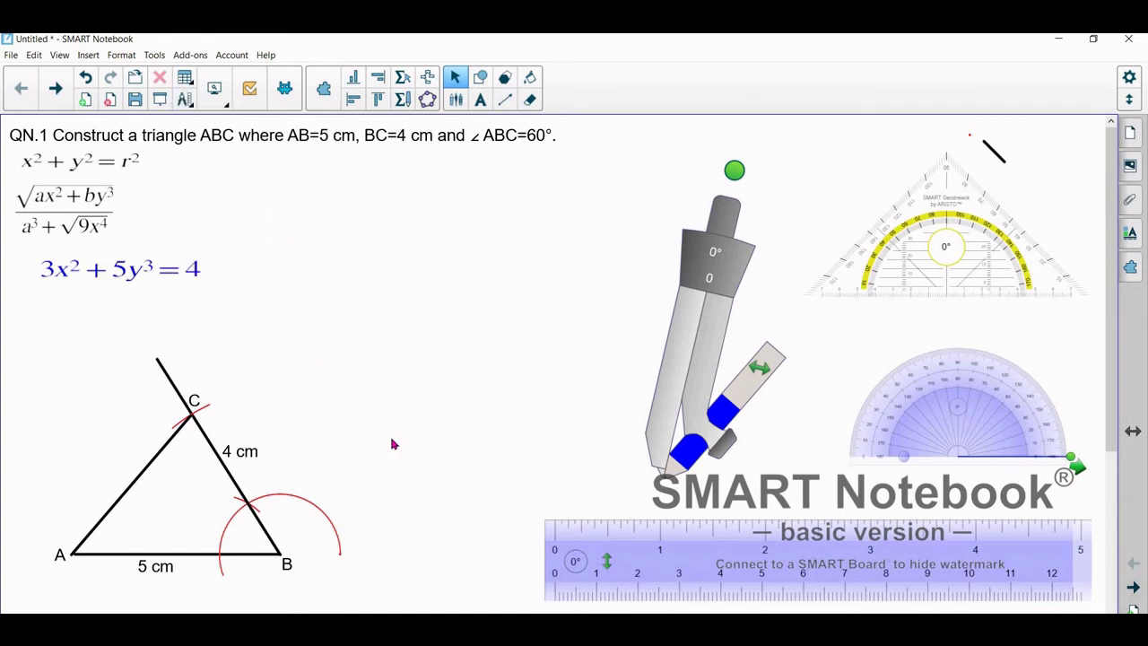
click(434, 493)
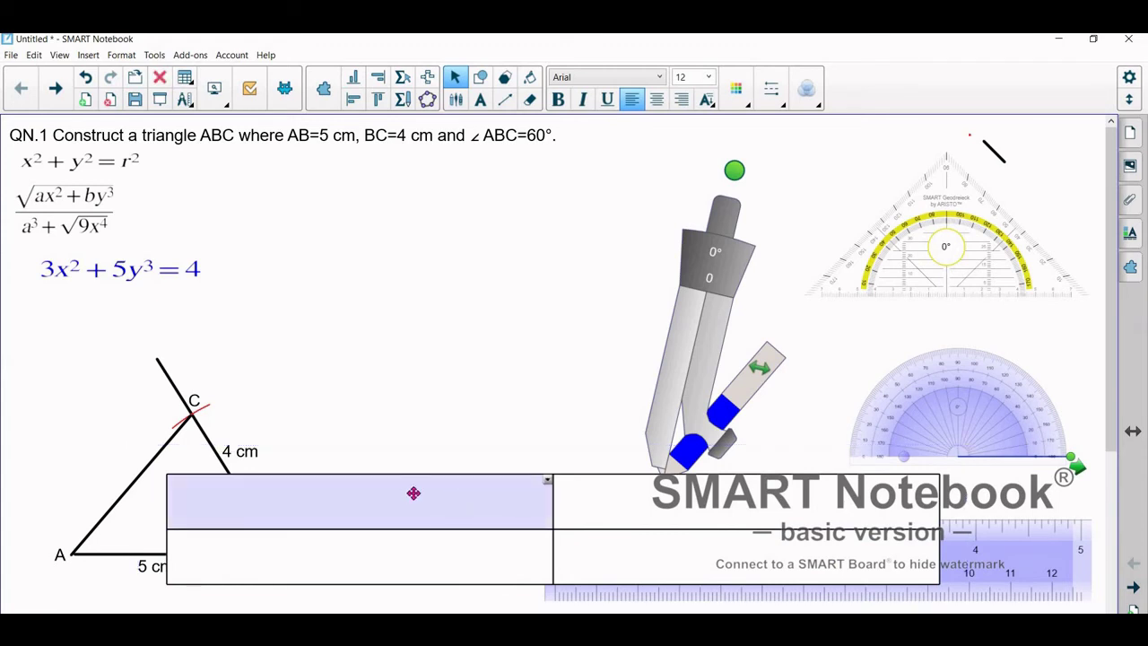
click(353, 504)
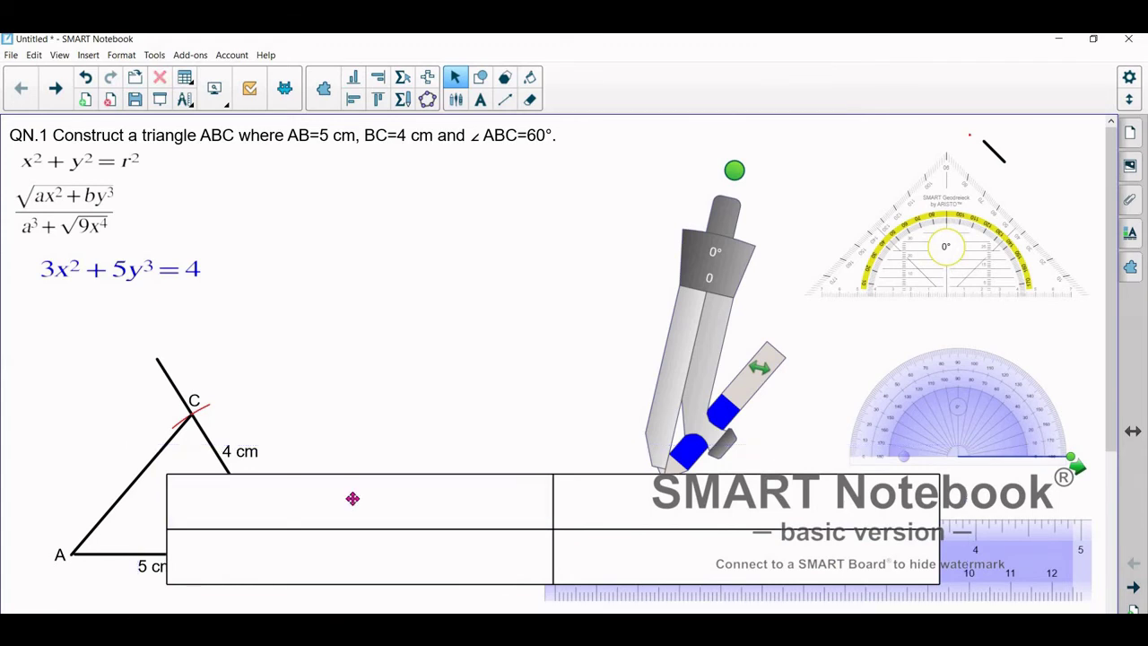
Enter trial letters in the table's first cell, erase them, and deselect the table.
click(352, 498)
text(dsffggghrfh)
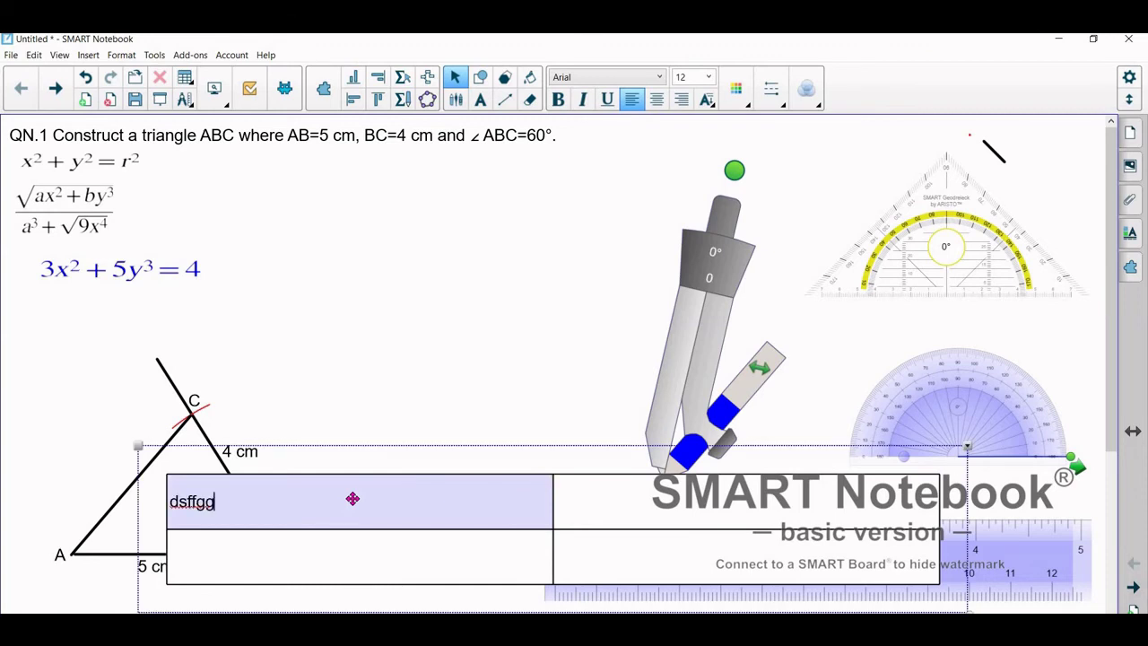
key(BackSpace)
key(BackSpace)
key(BackSpace)
key(BackSpace)
key(BackSpace)
key(BackSpace)
key(BackSpace)
key(BackSpace)
key(BackSpace)
key(BackSpace)
key(BackSpace)
click(396, 213)
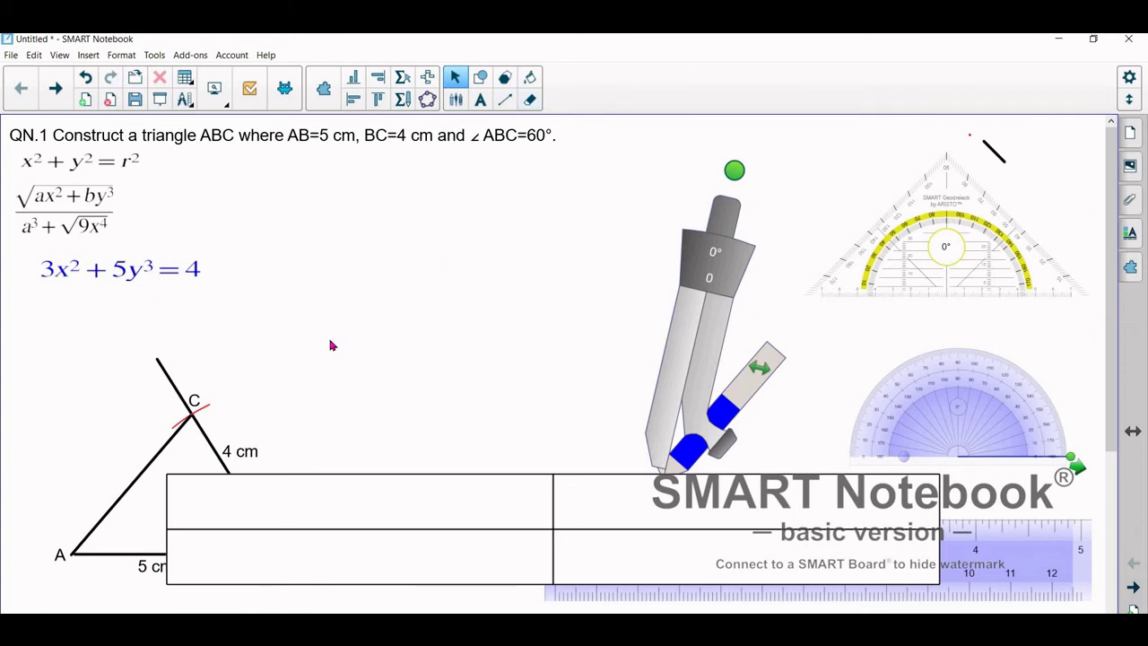
Add a new page group in the page sorter and return to the construction page.
click(1130, 133)
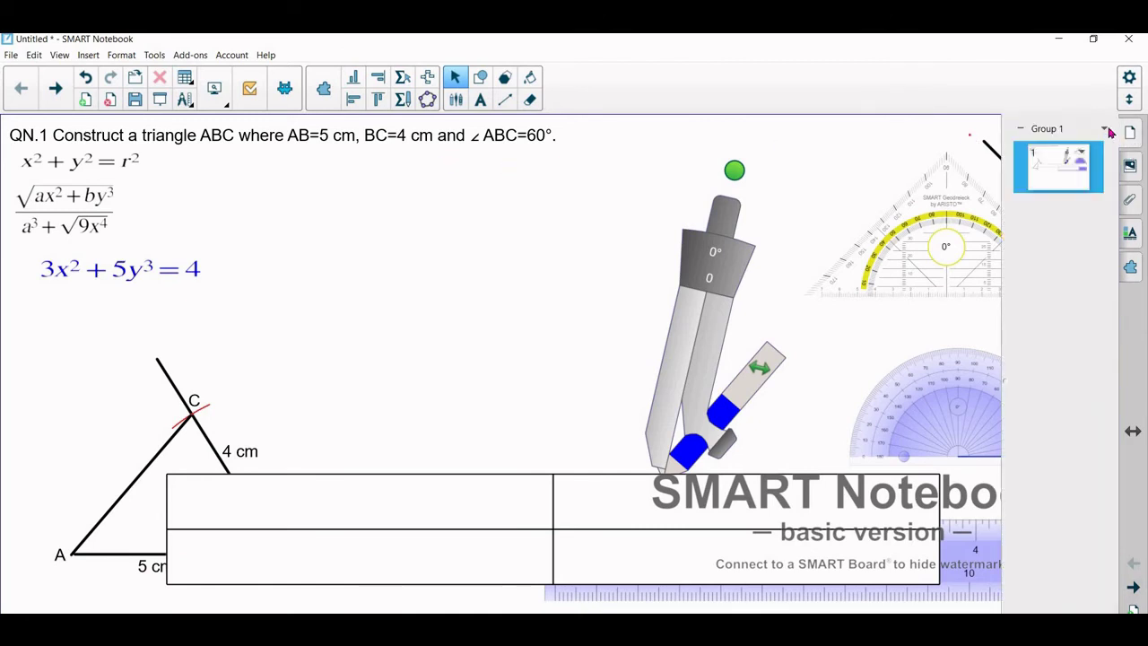
click(1105, 130)
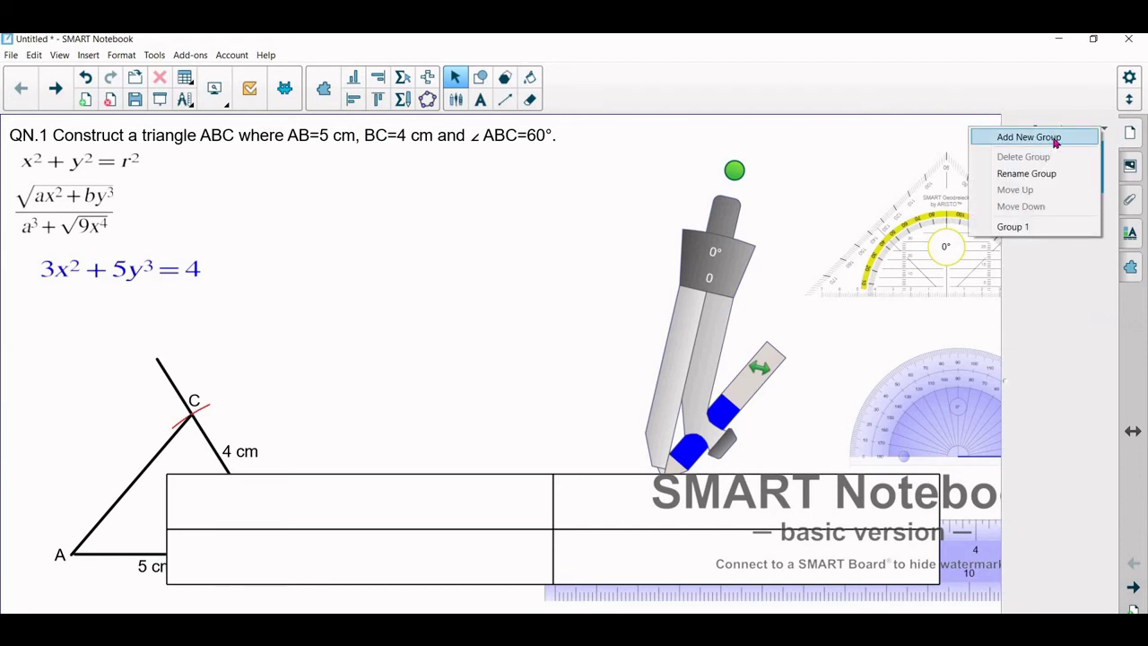
click(1054, 139)
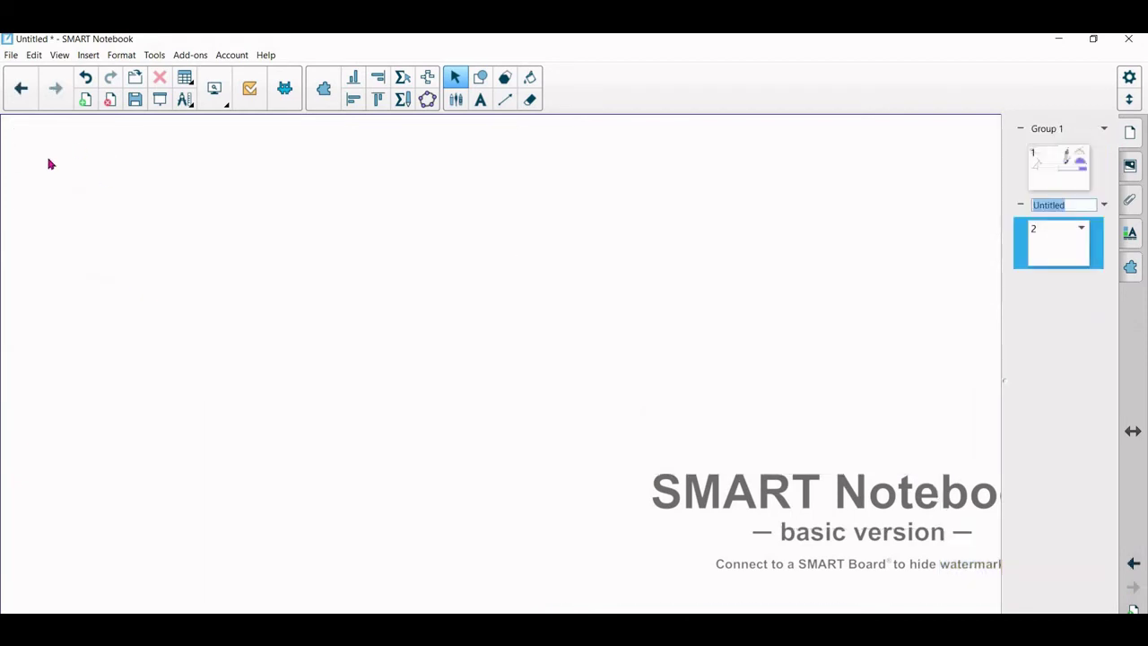
click(1069, 162)
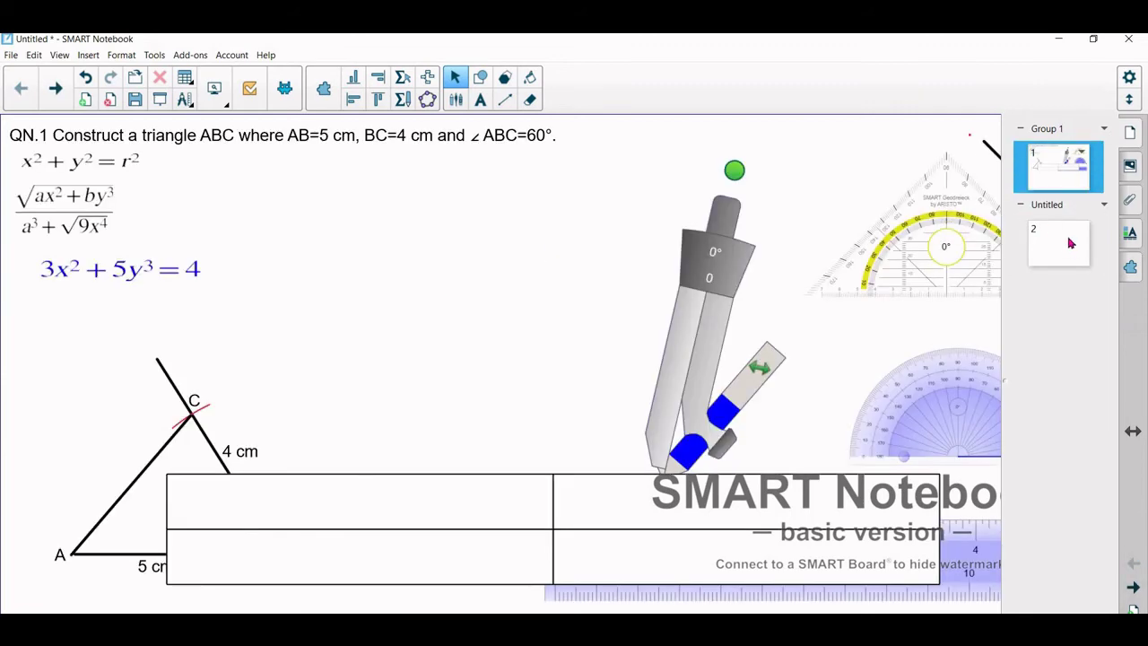
Switch to the blank second page and set its background to a solid dark magenta fill.
click(1069, 242)
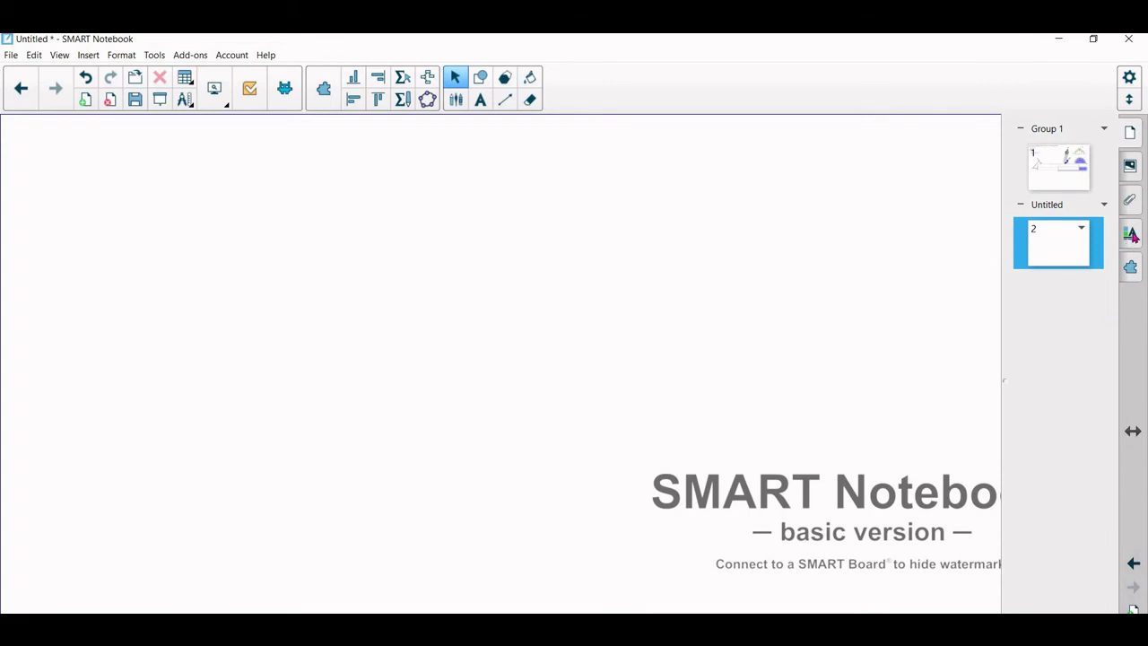
click(1131, 233)
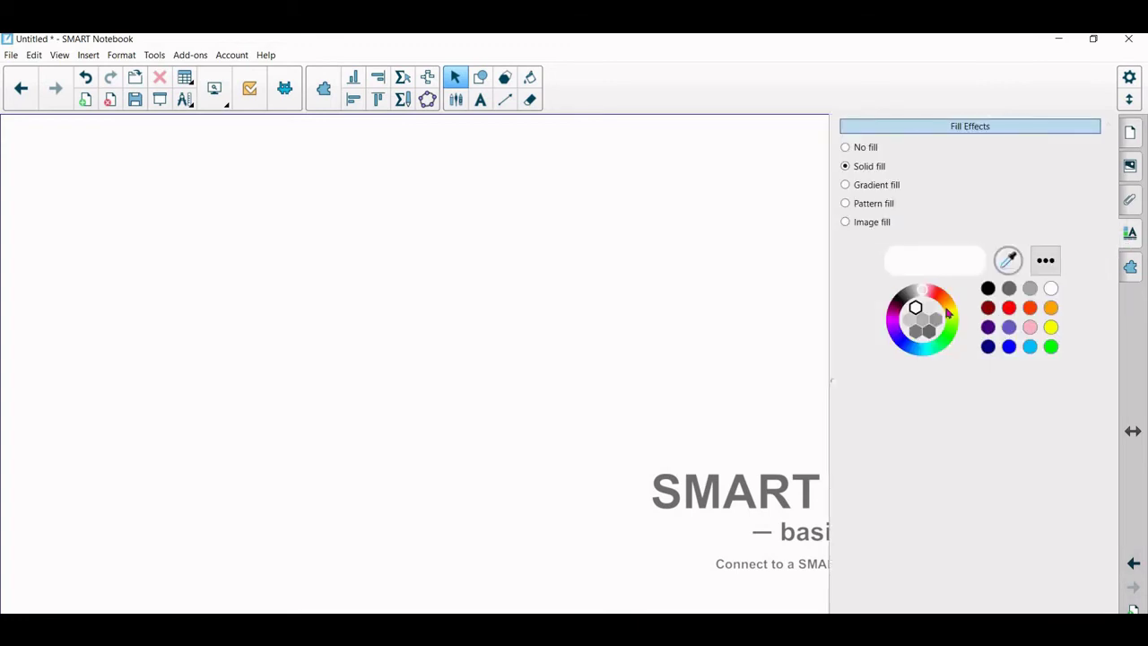
click(895, 306)
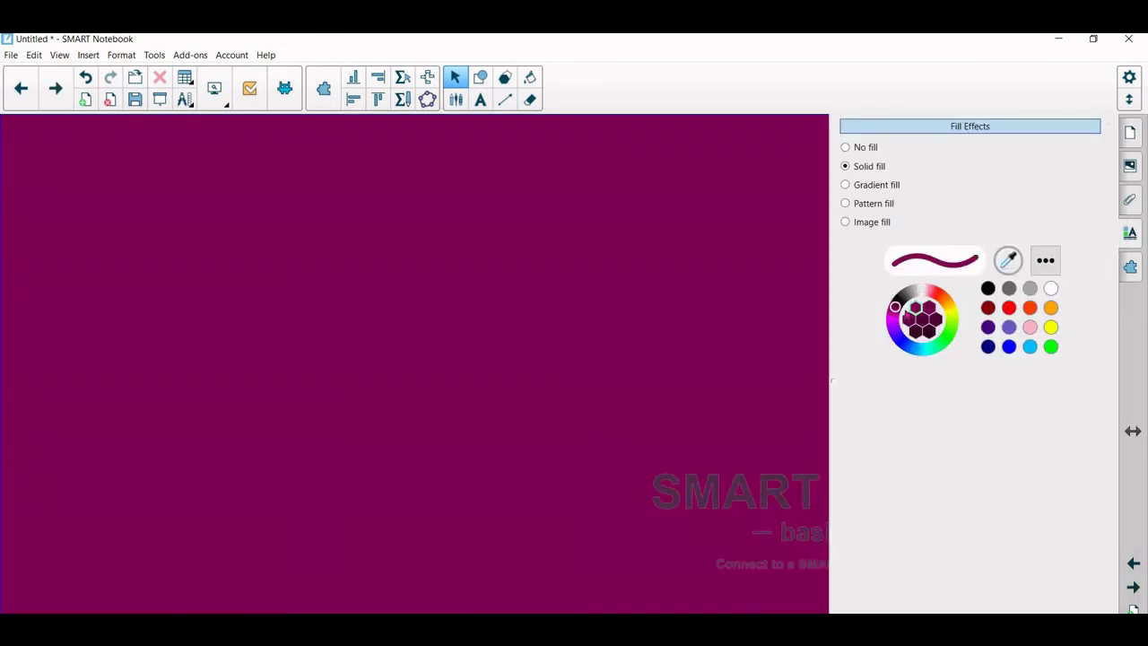
Change the page background's solid fill to light pink after trying red and yellow.
click(1010, 308)
click(1050, 327)
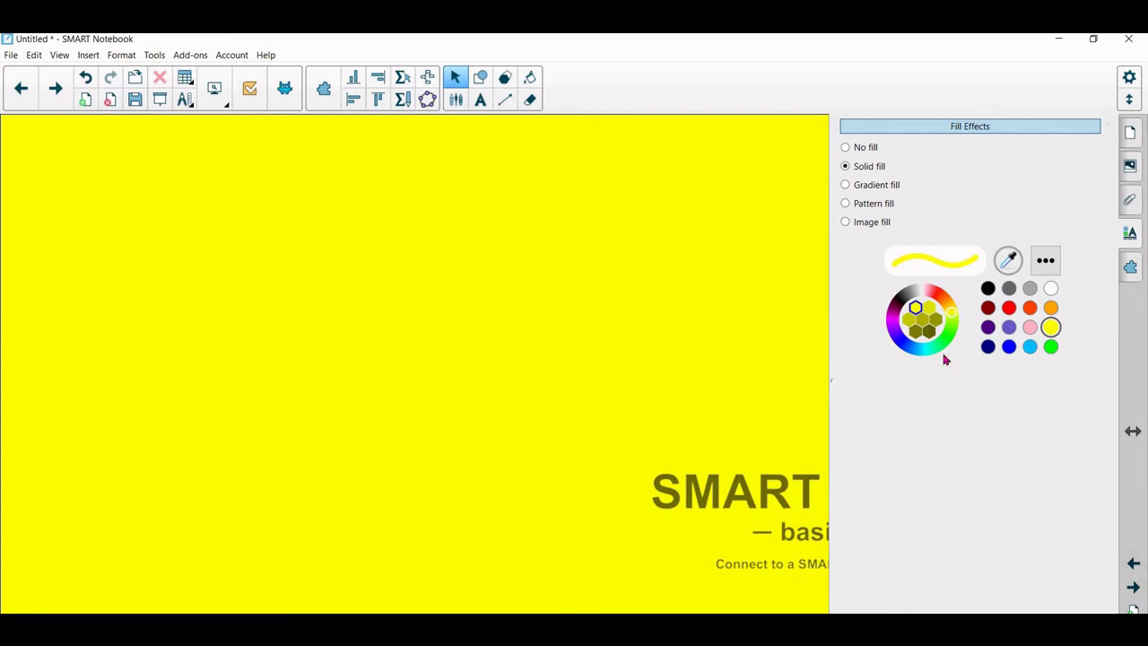
click(1030, 328)
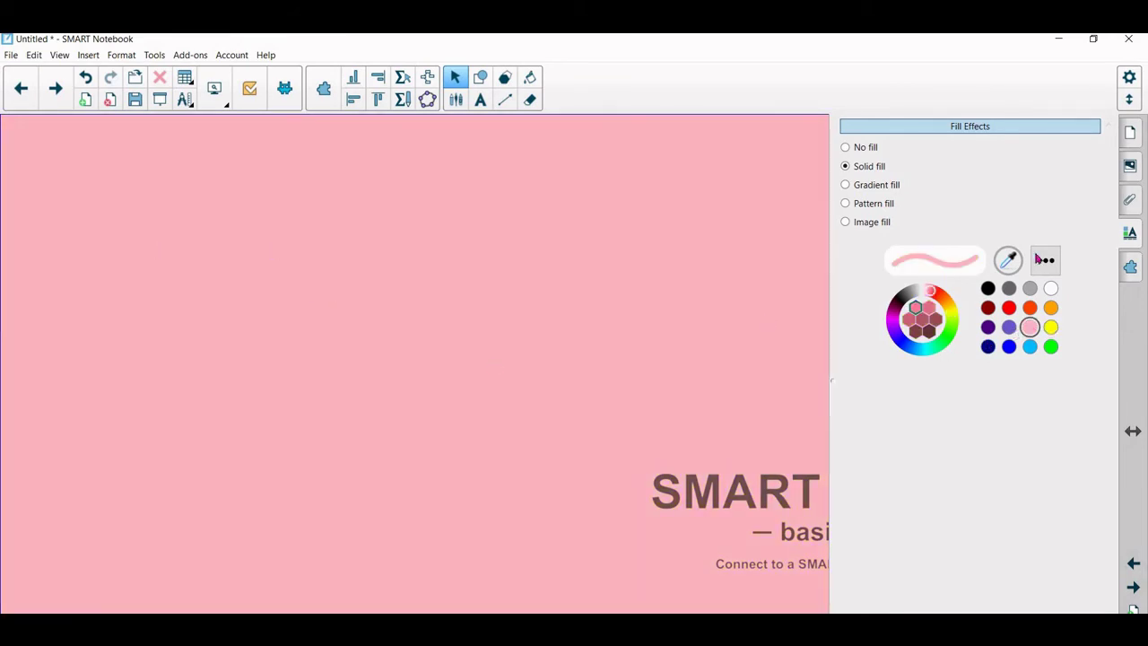
click(708, 311)
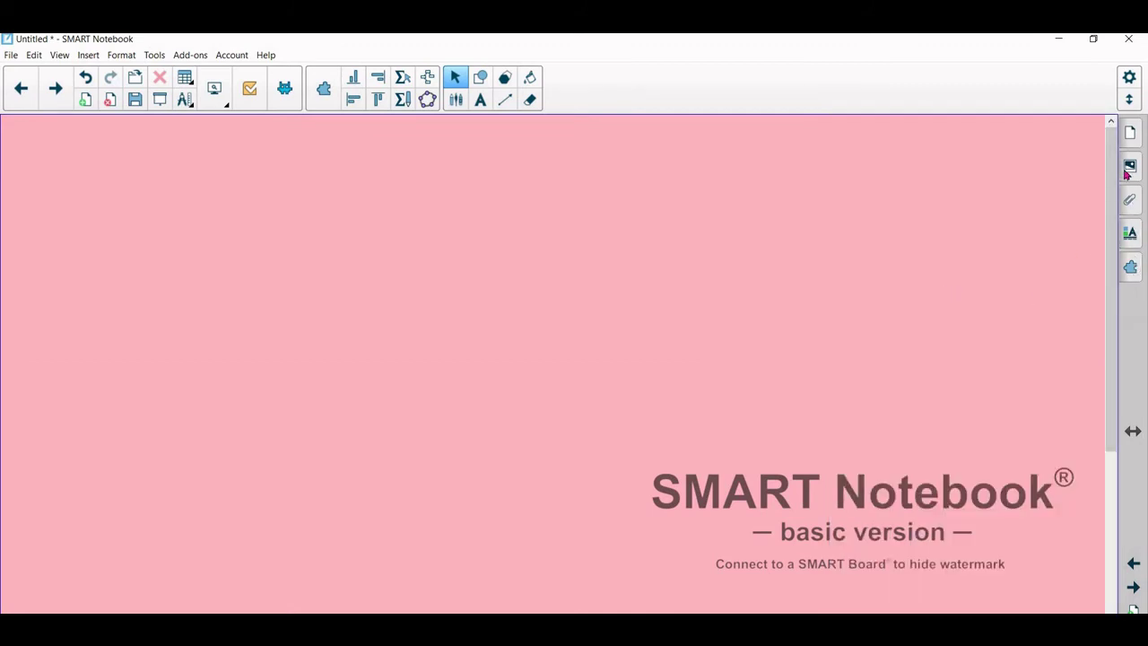
View the available add-ons, such as Activity Builder, SMART Blocks and GeoGebra, and return to the page.
click(1130, 266)
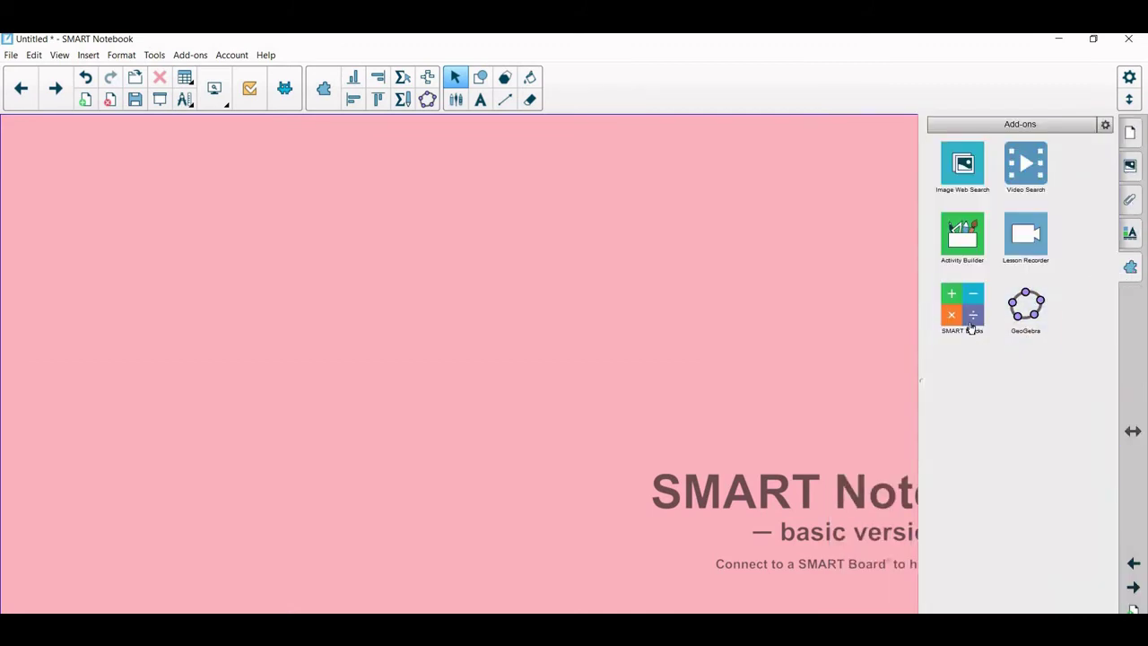
click(1042, 317)
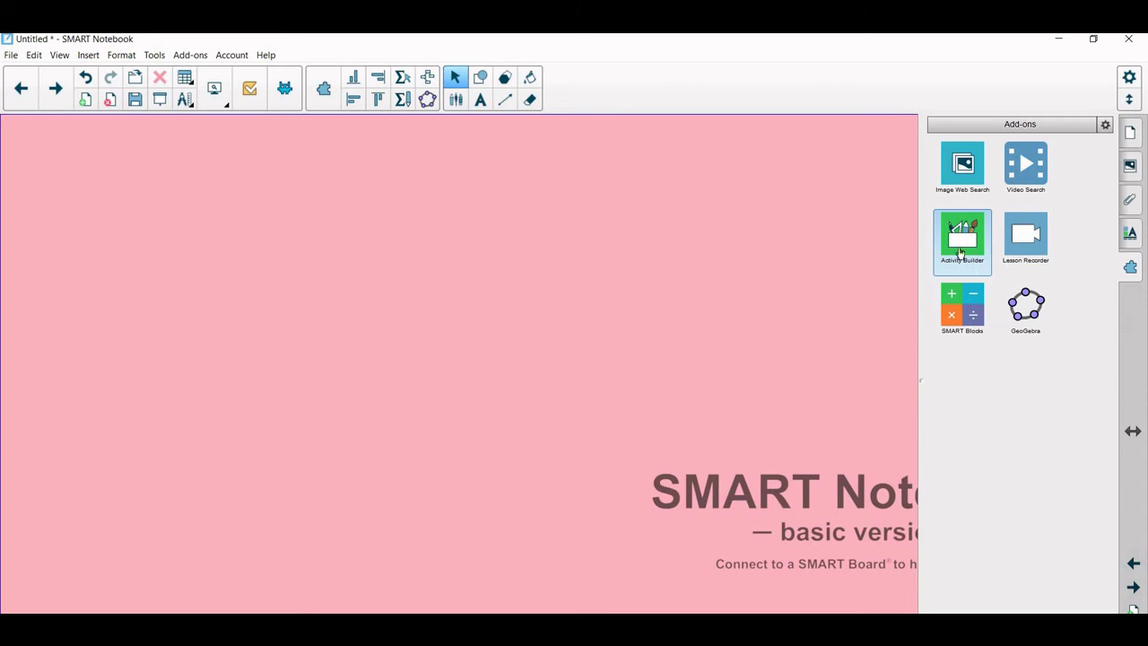
click(806, 247)
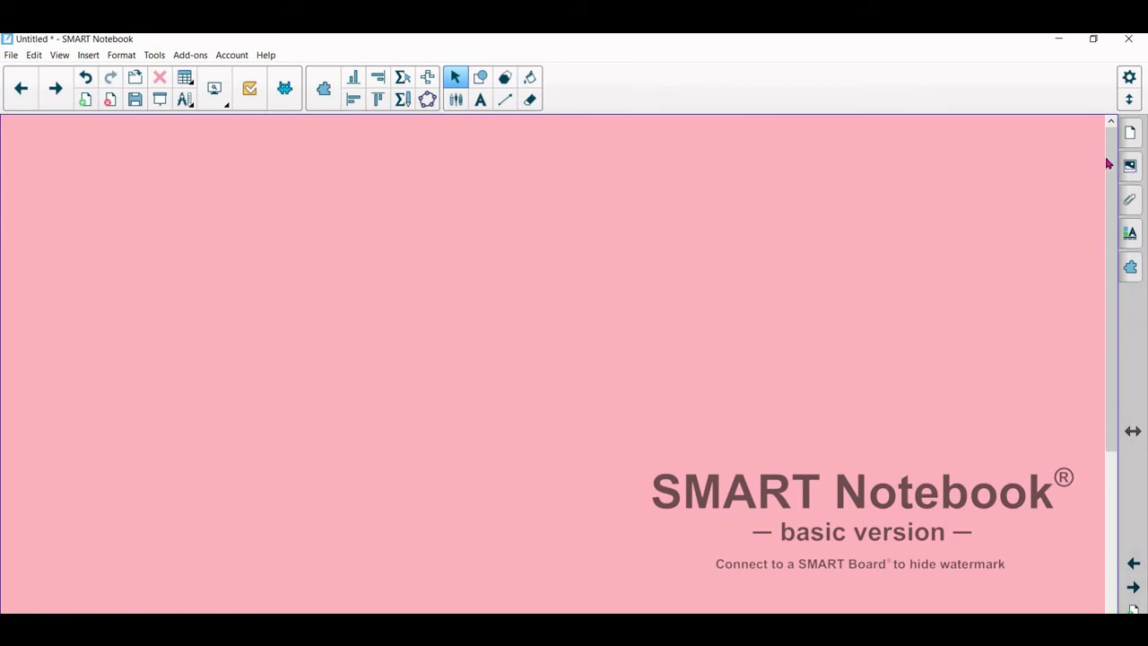
Look through the Gallery's categories and search the Gallery for "Dice".
click(1130, 166)
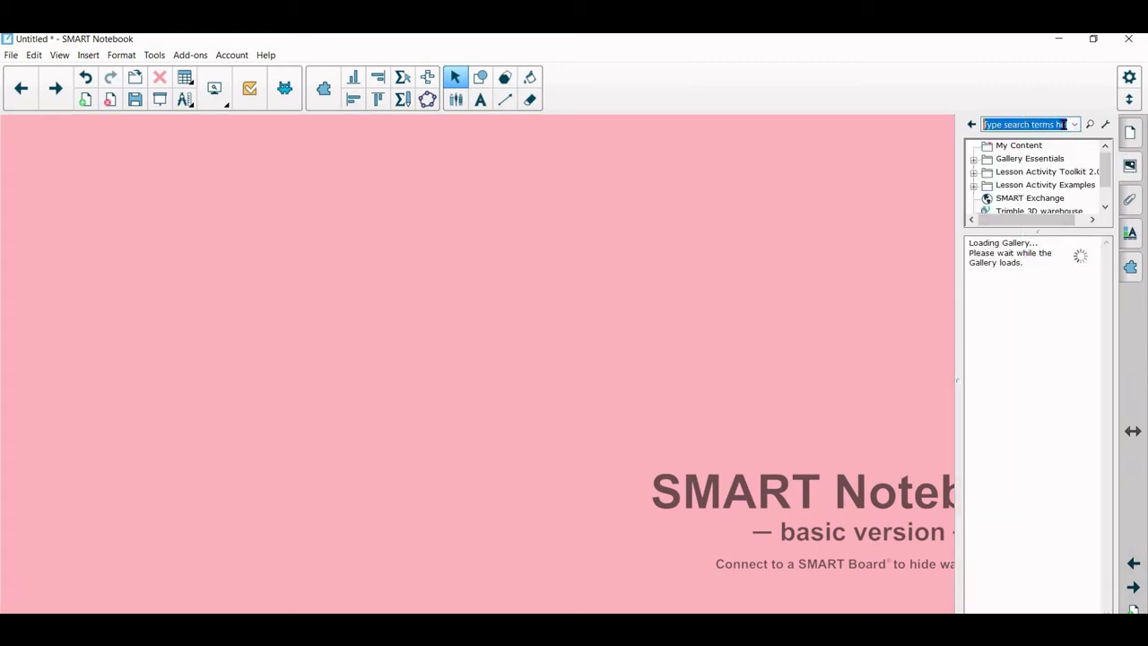
click(1062, 125)
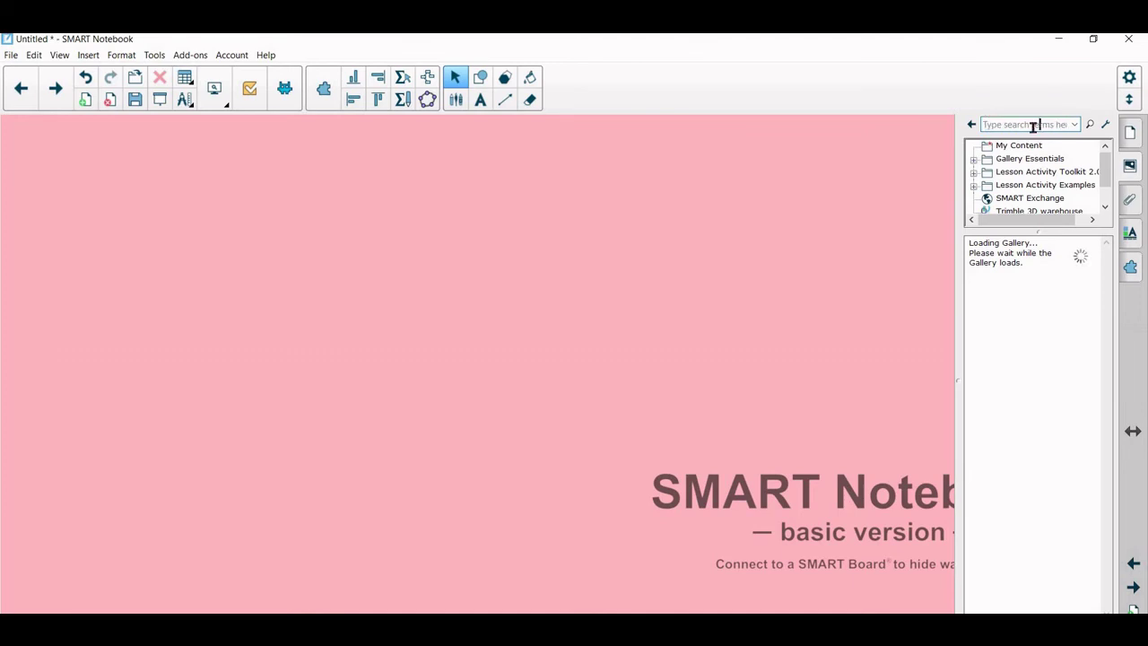
click(1105, 207)
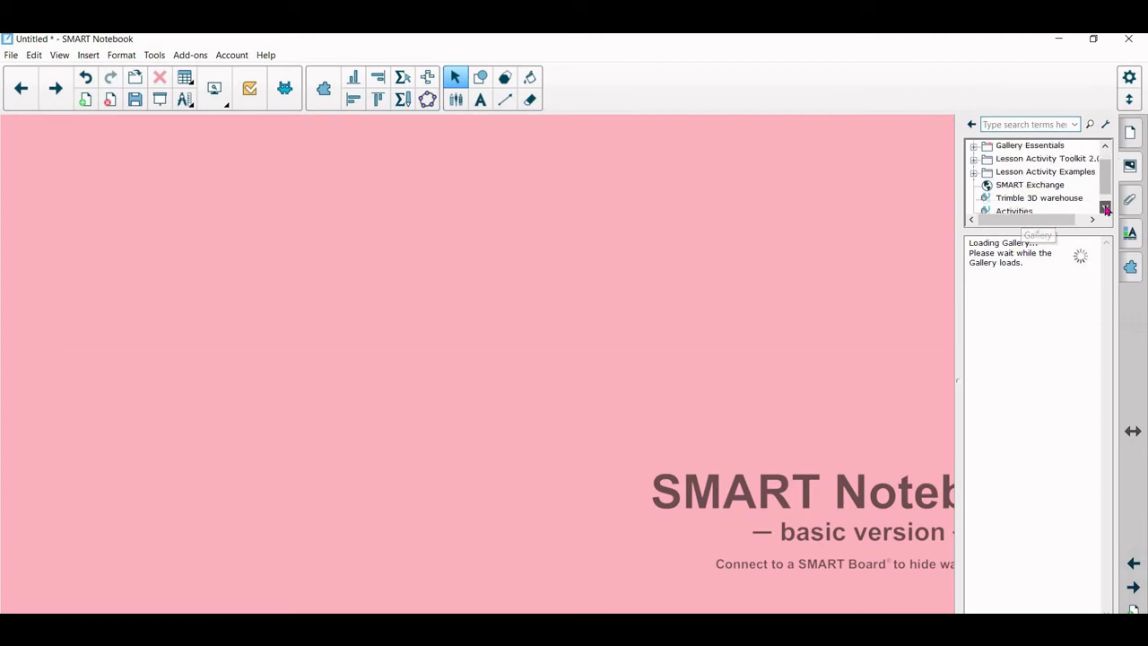
click(1106, 208)
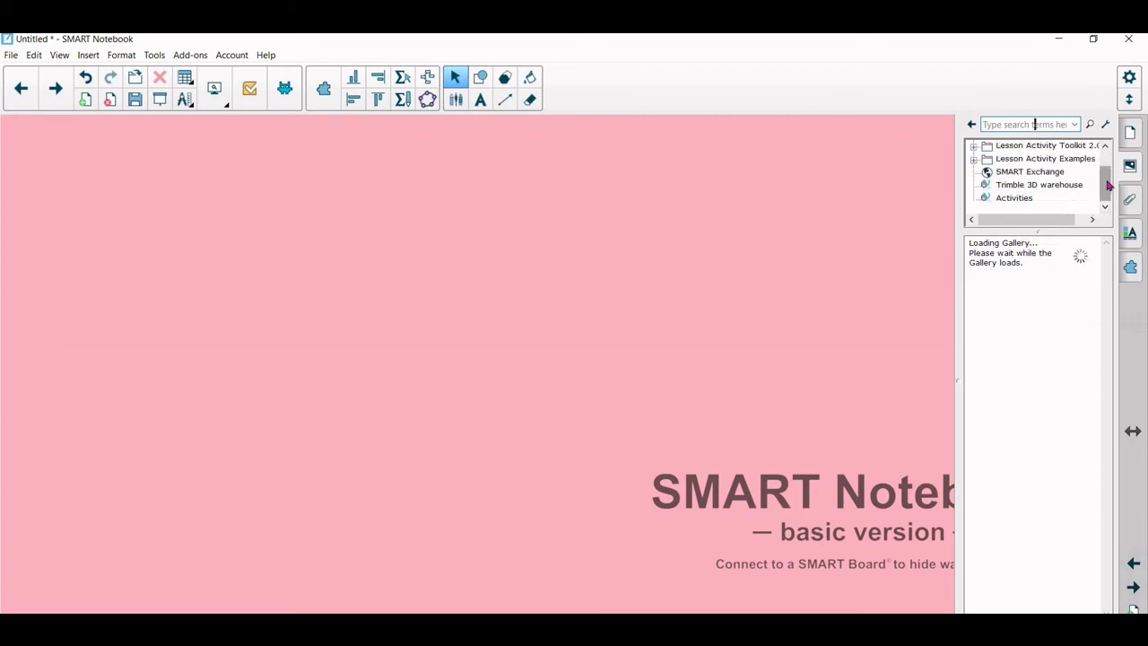
drag(1108, 170, 1118, 144)
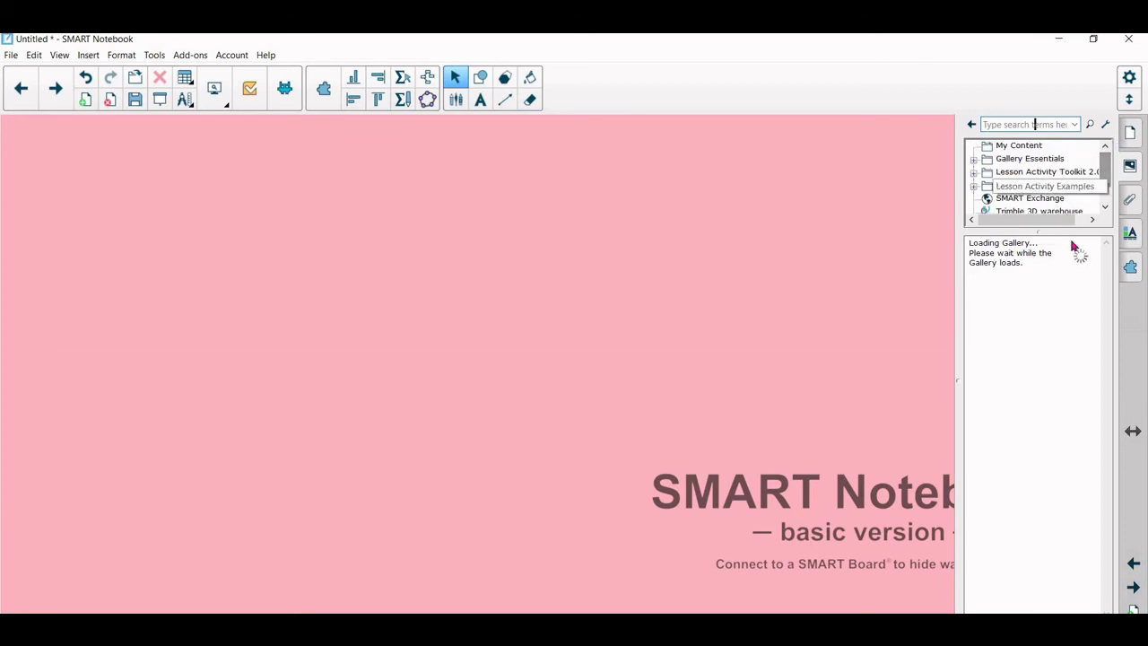
text(Dice)
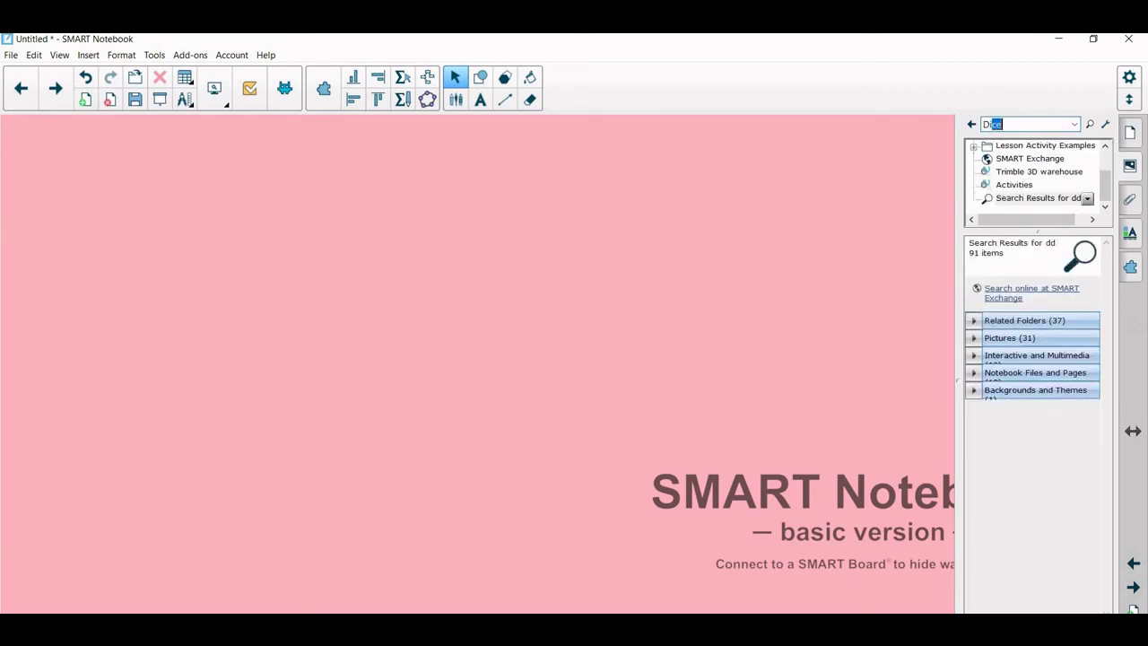
key(Return)
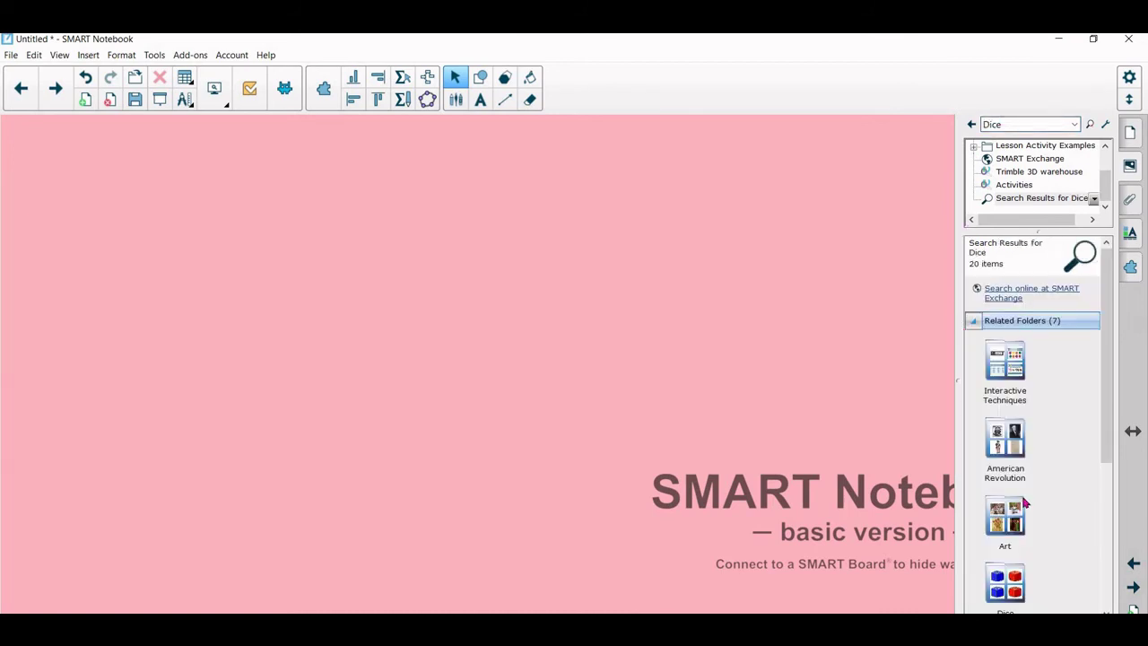
Open the Dice folder from the search results and expand its pictures.
scroll(1071, 251, down, 3)
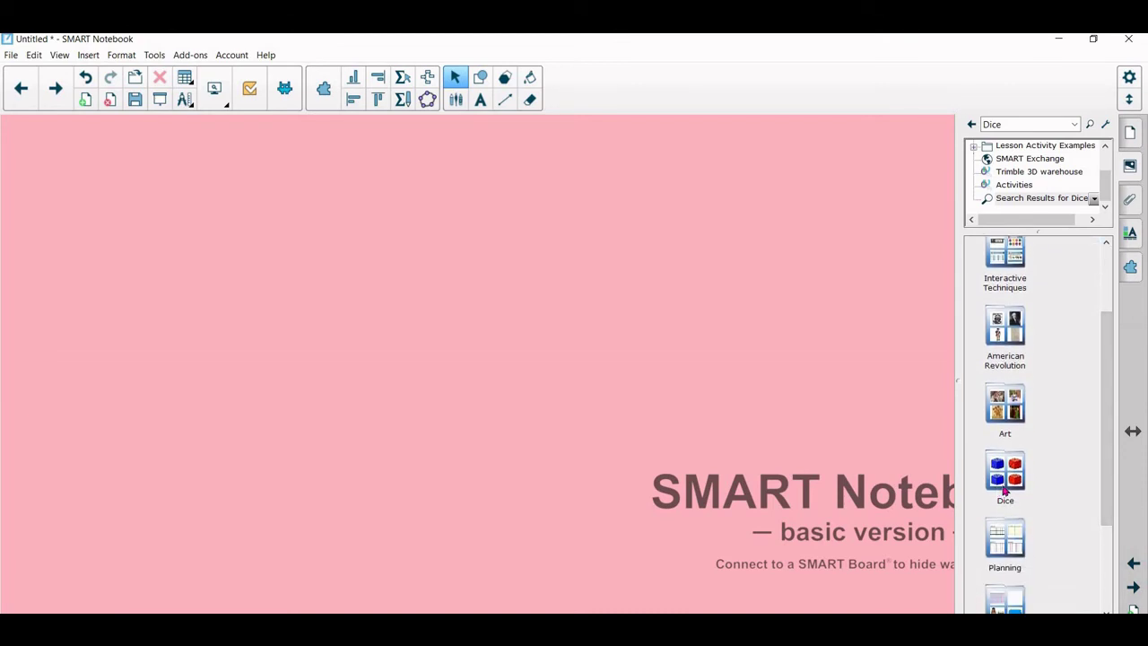
click(1004, 491)
double_click(1005, 484)
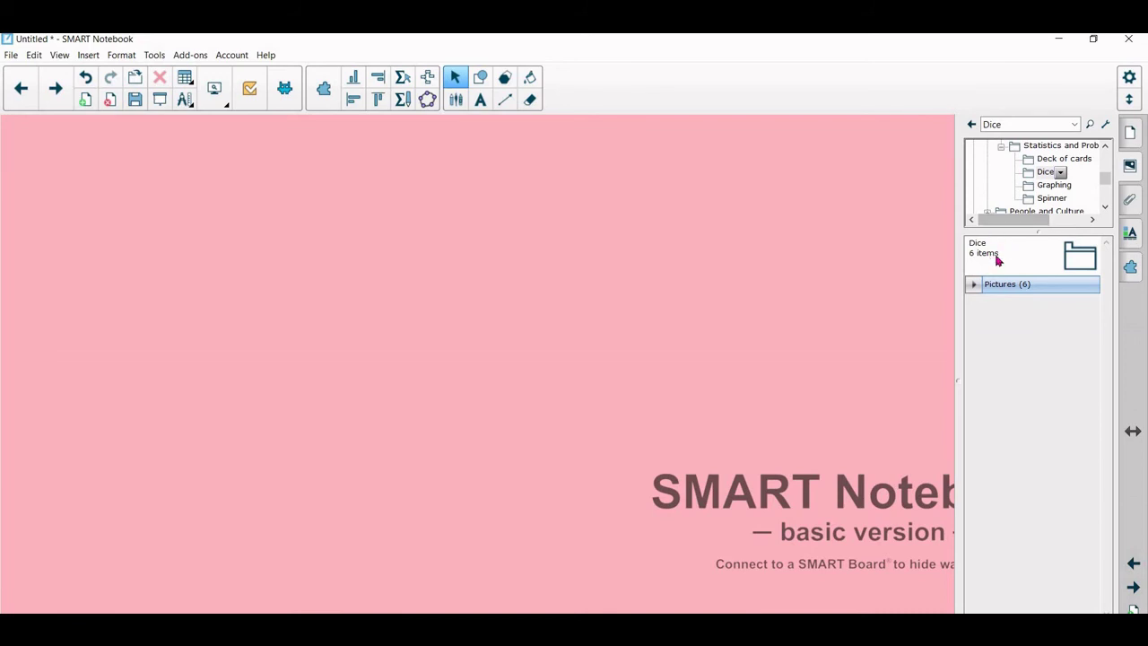
click(1014, 285)
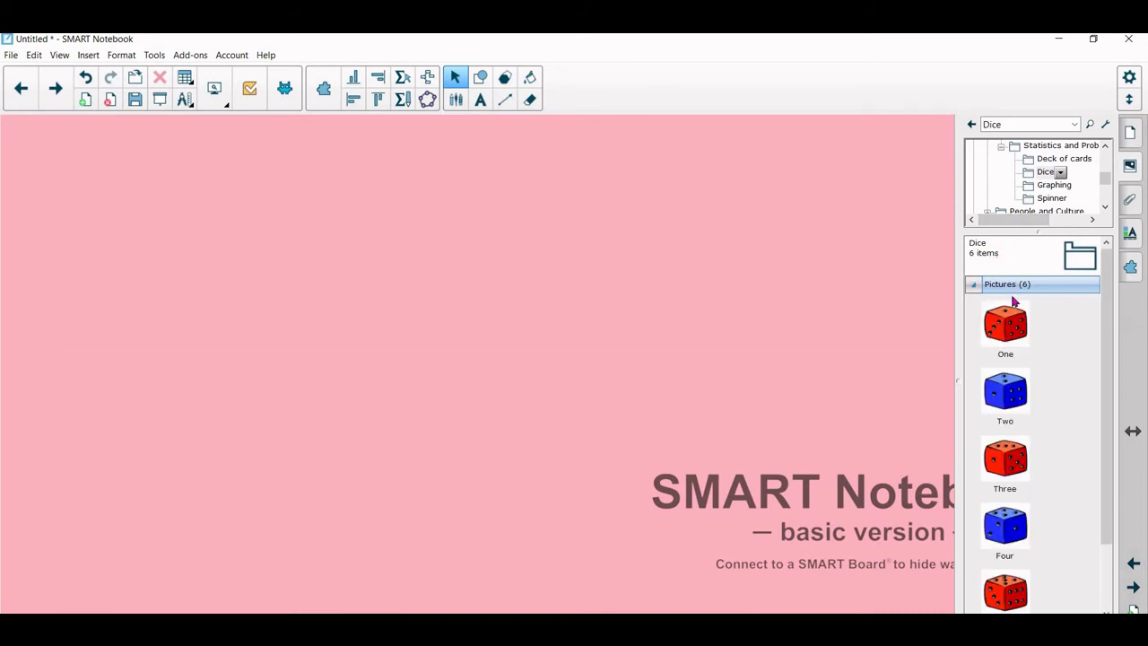
click(1019, 284)
click(1018, 284)
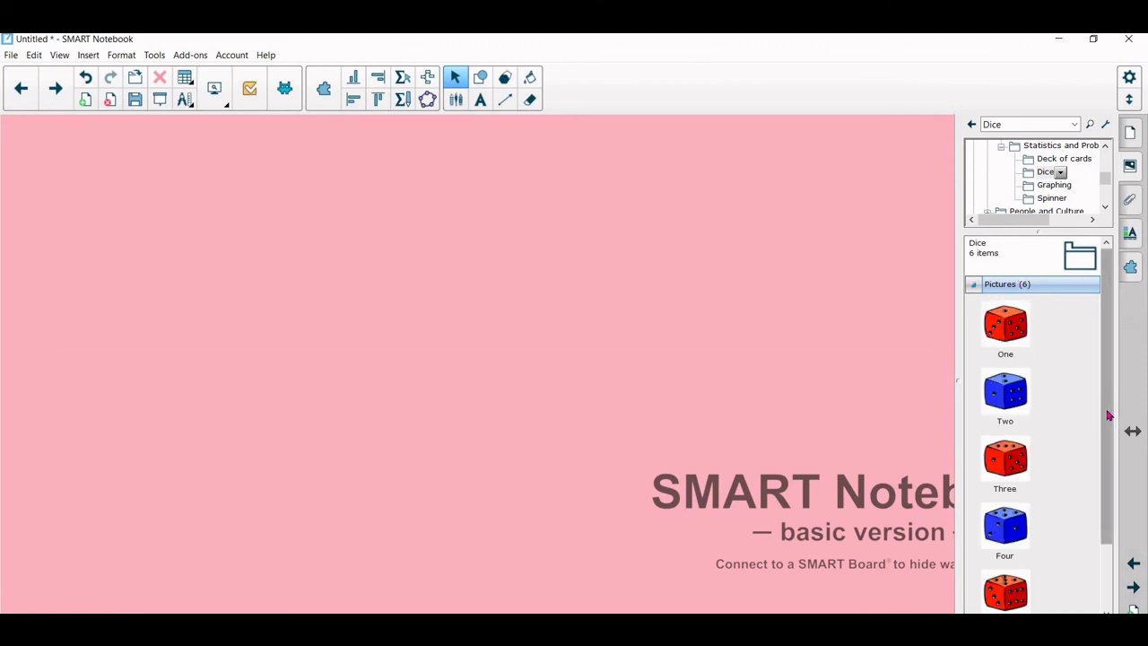
Insert the blue die picture named Six, shift it slightly down and right on the page, and deselect it.
scroll(1099, 538, down, 3)
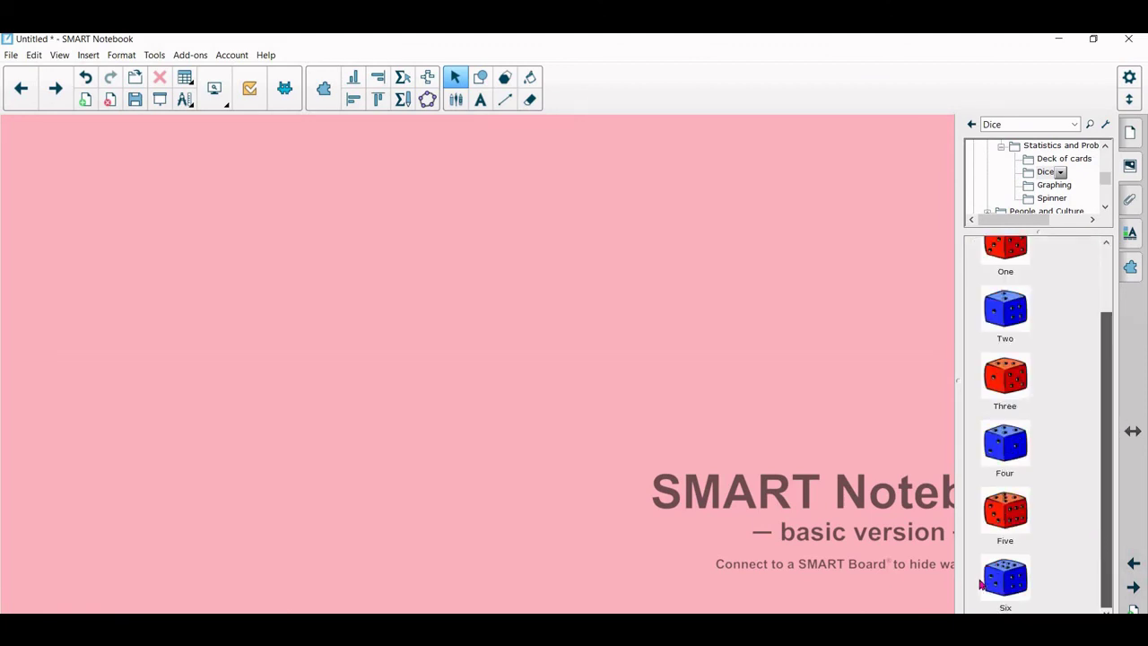
click(1012, 572)
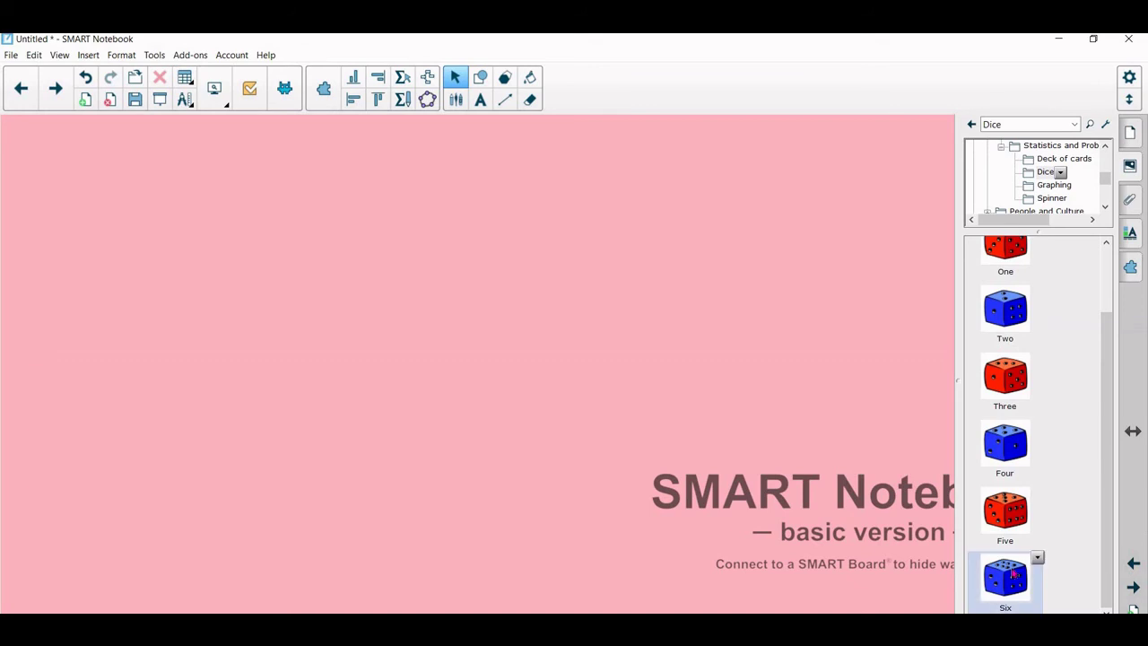
double_click(1013, 572)
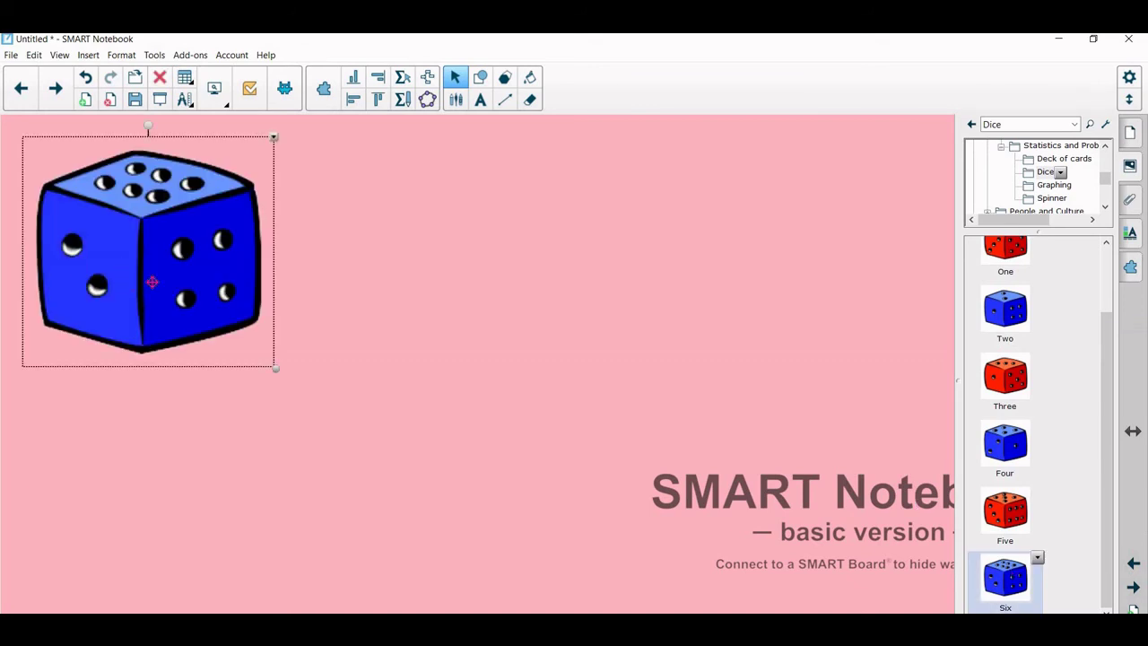
click(197, 365)
drag(196, 365, 221, 381)
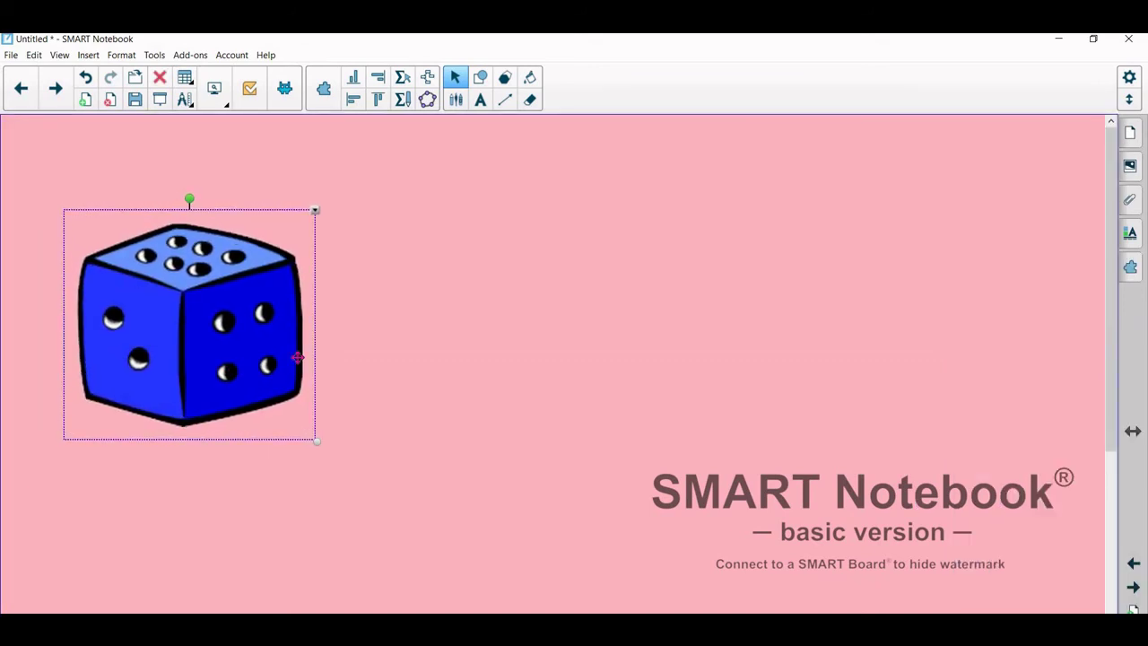
click(394, 386)
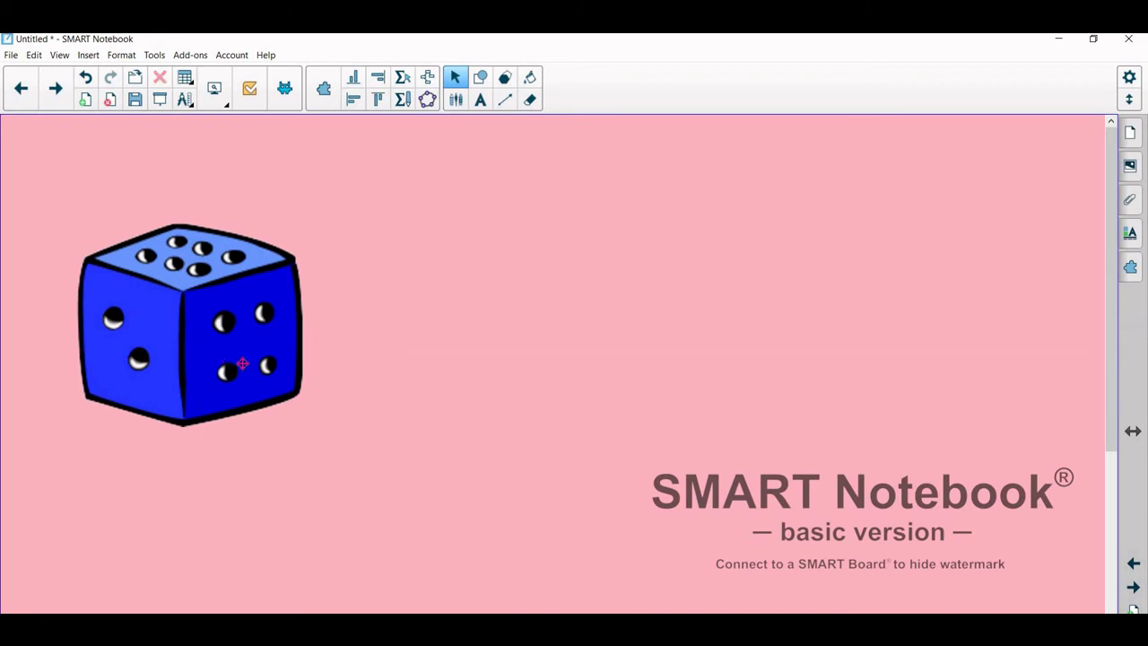
Turn the blue die upside down and place a duplicate to its right.
click(242, 363)
click(296, 418)
click(213, 323)
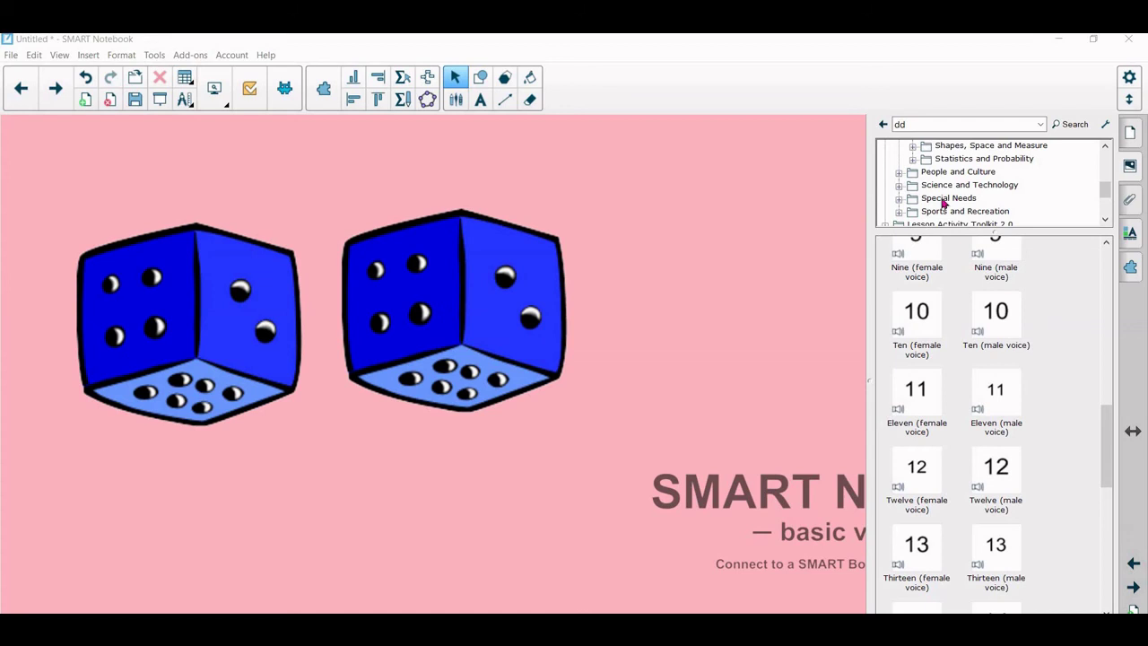
Insert the "Brain - labeled" picture from the Gallery's Biology pictures under Science and Technology.
click(987, 185)
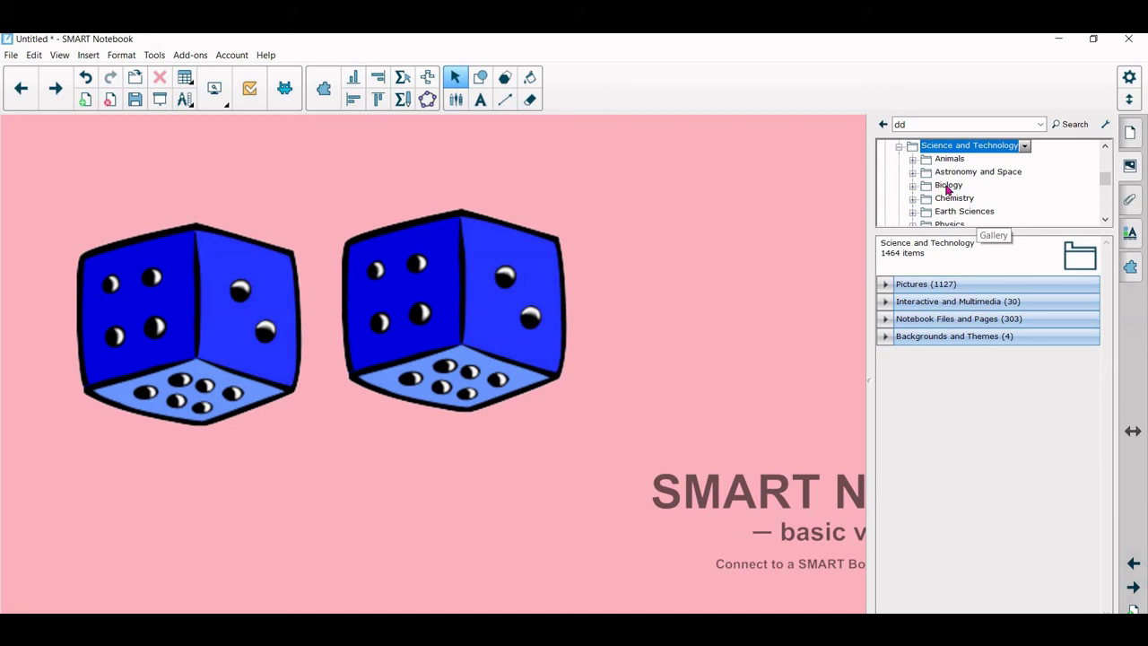
click(947, 185)
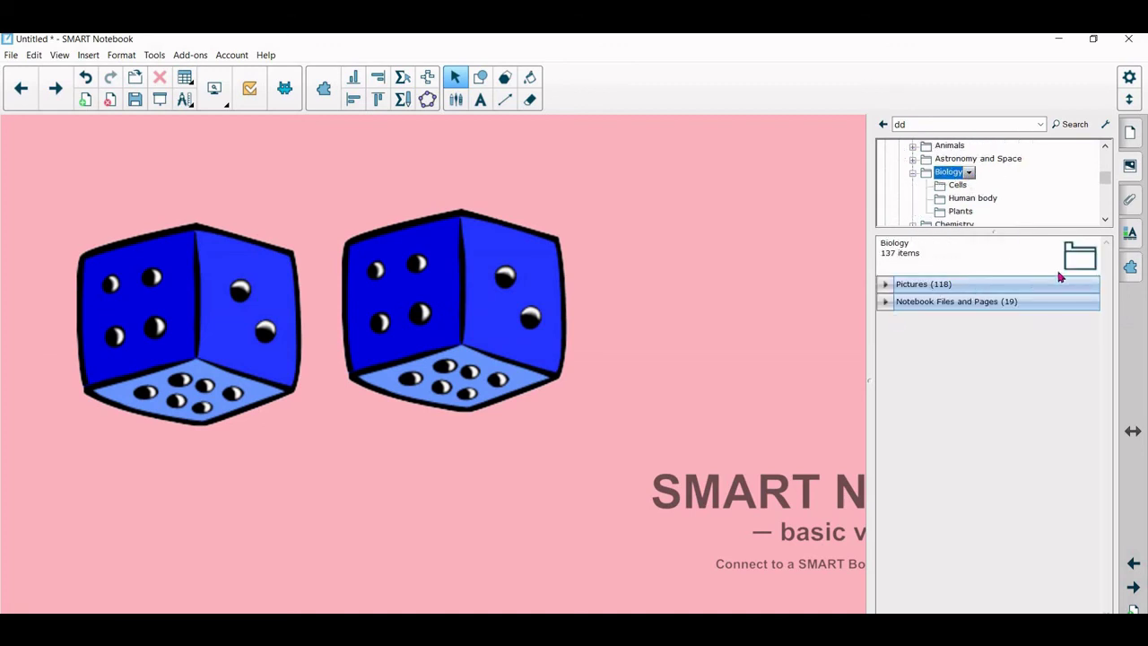
click(953, 284)
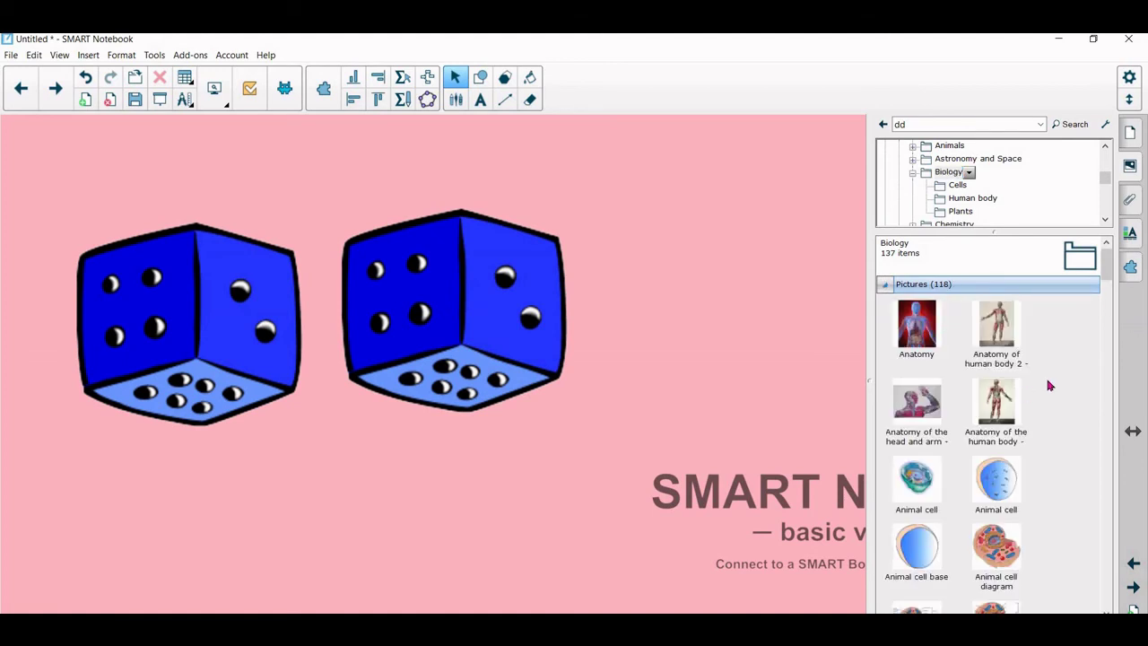
scroll(1103, 344, down, 1)
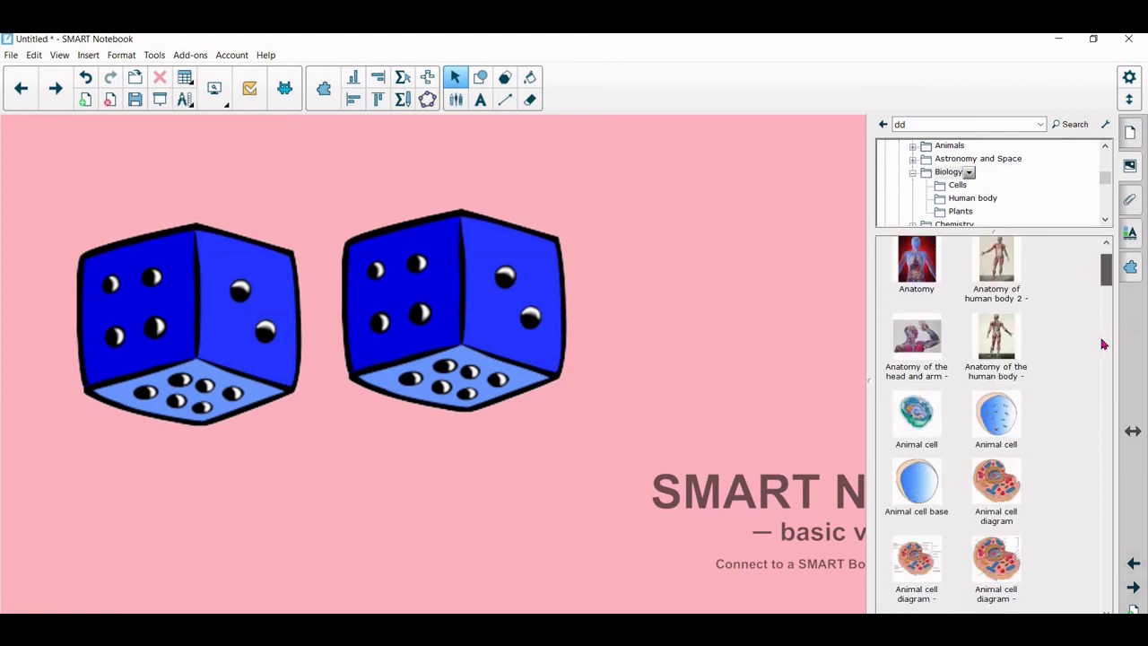
scroll(1103, 345, down, 10)
scroll(1104, 345, up, 3)
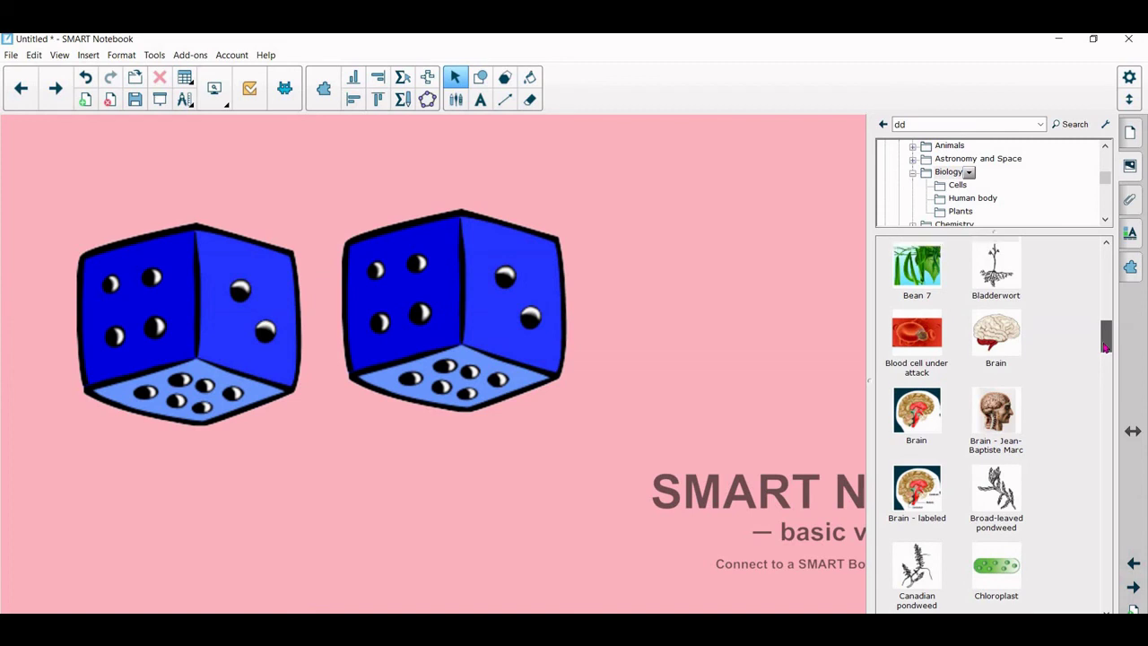
double_click(913, 464)
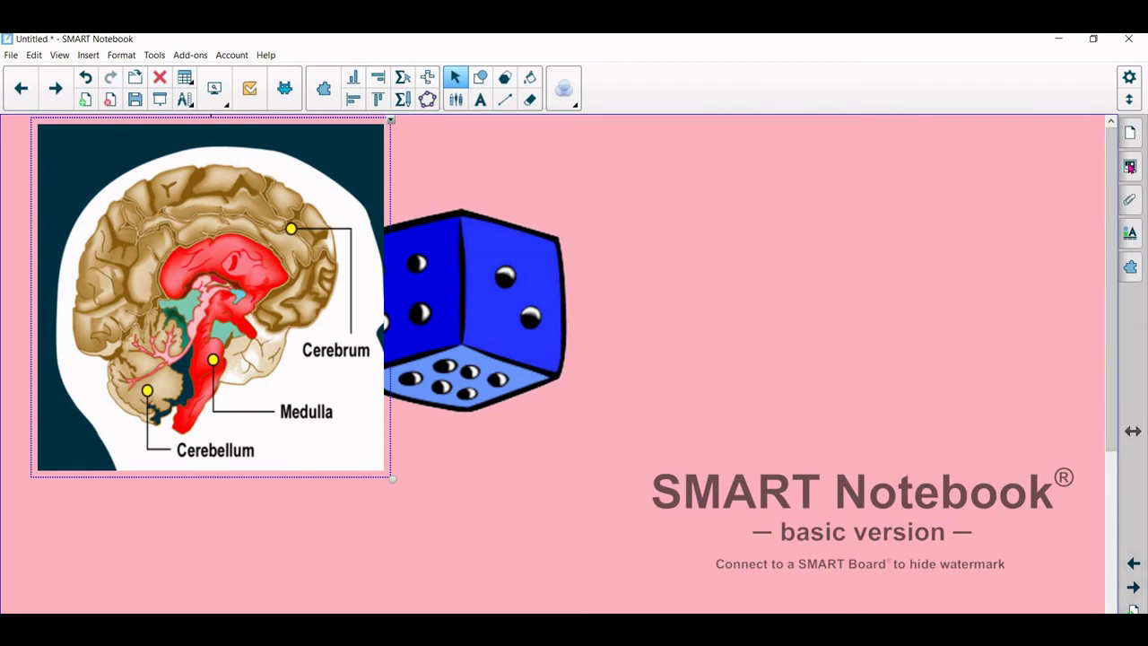
Insert the "Bean 7" picture from the Biology pictures, place it to the right of the brain, and deselect it.
click(1128, 166)
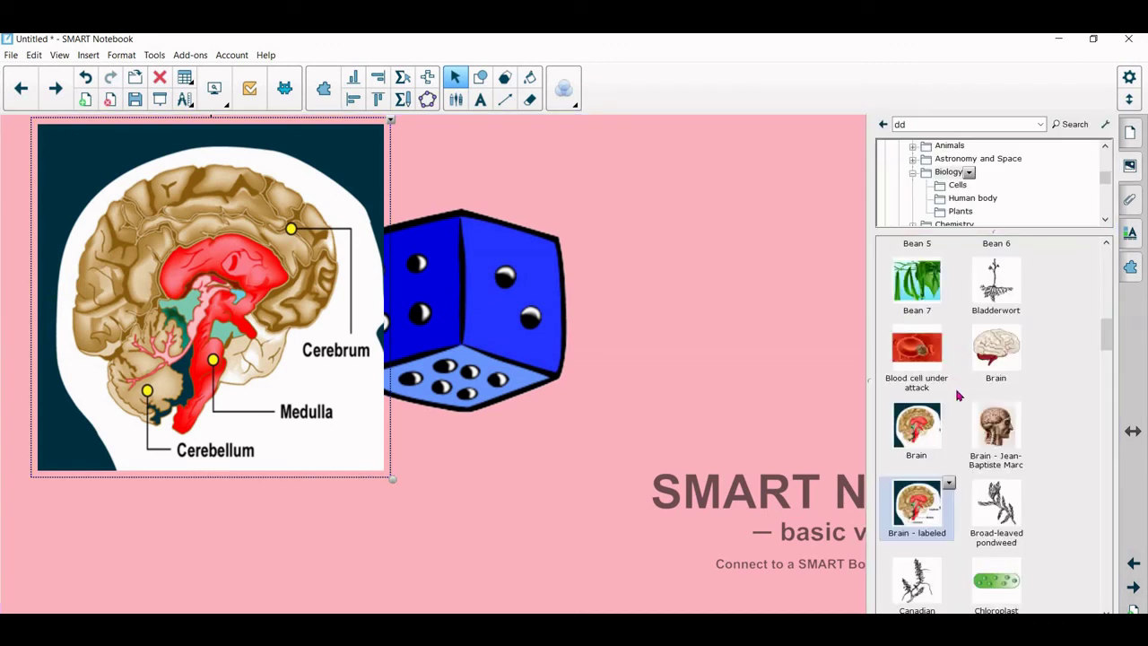
click(932, 293)
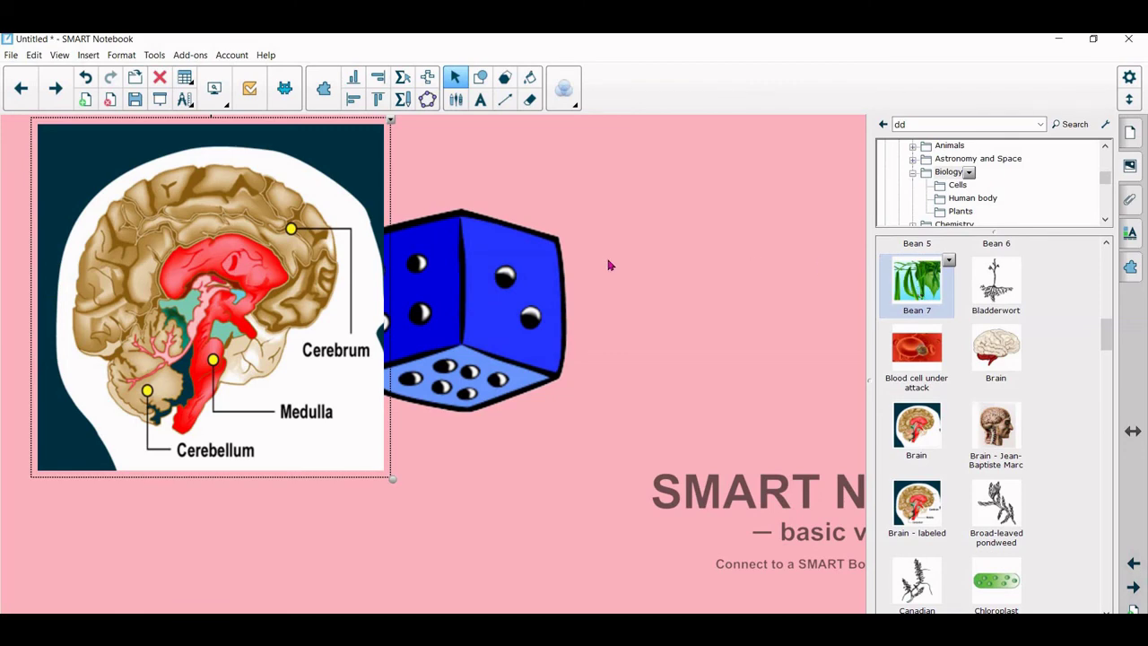
drag(930, 285, 261, 279)
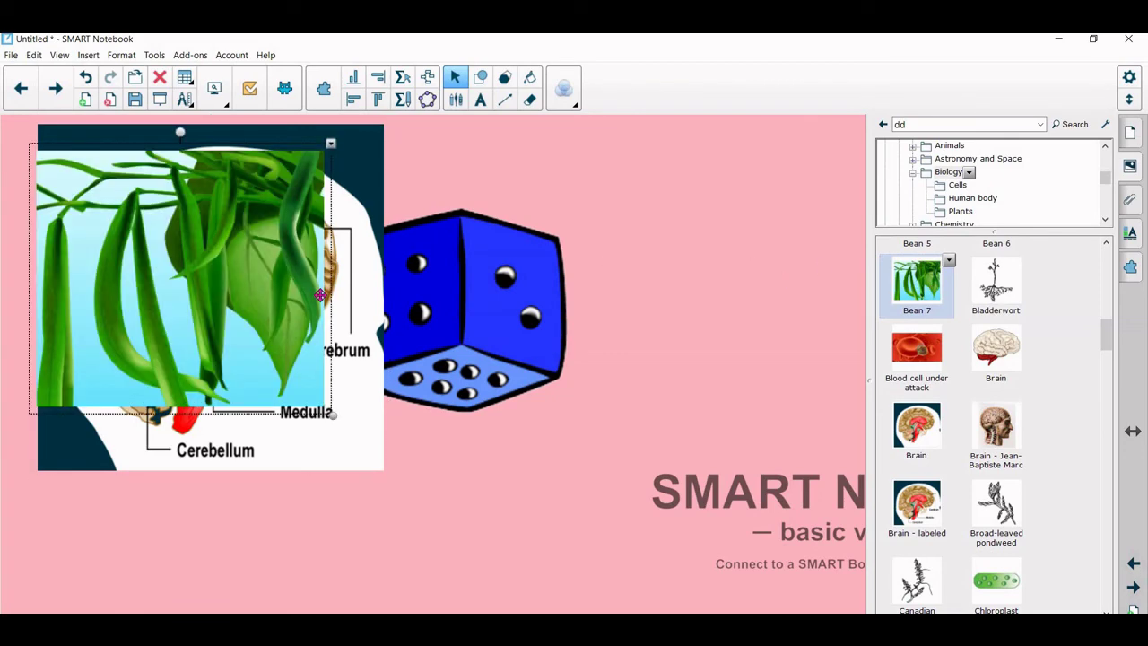
key(Right)
key(Right)
key(Up)
key(Left)
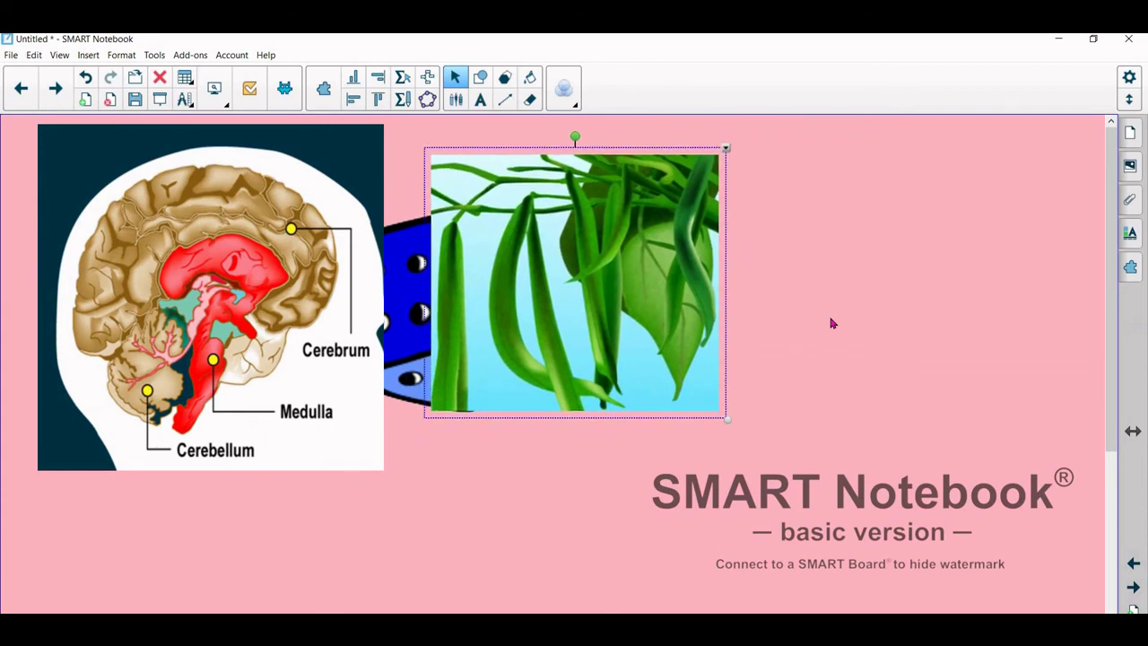
click(1099, 204)
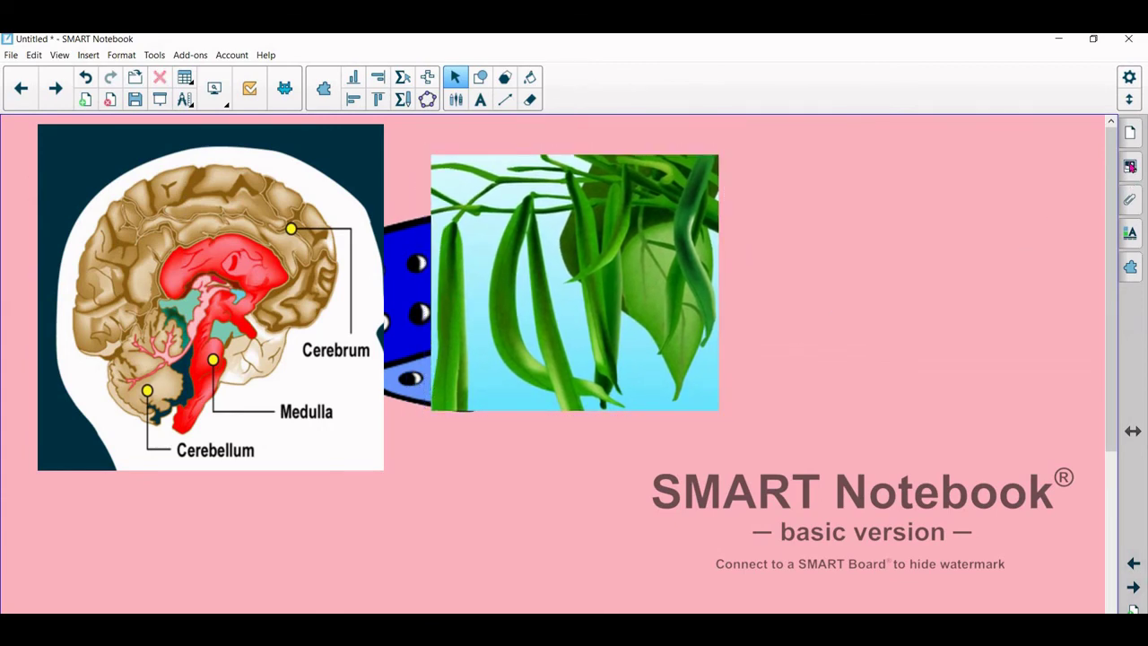
Insert the "Brain - Jean-Baptiste Marc" picture from the Biology pictures, place it right of the beans, and move the beans picture left.
click(1129, 166)
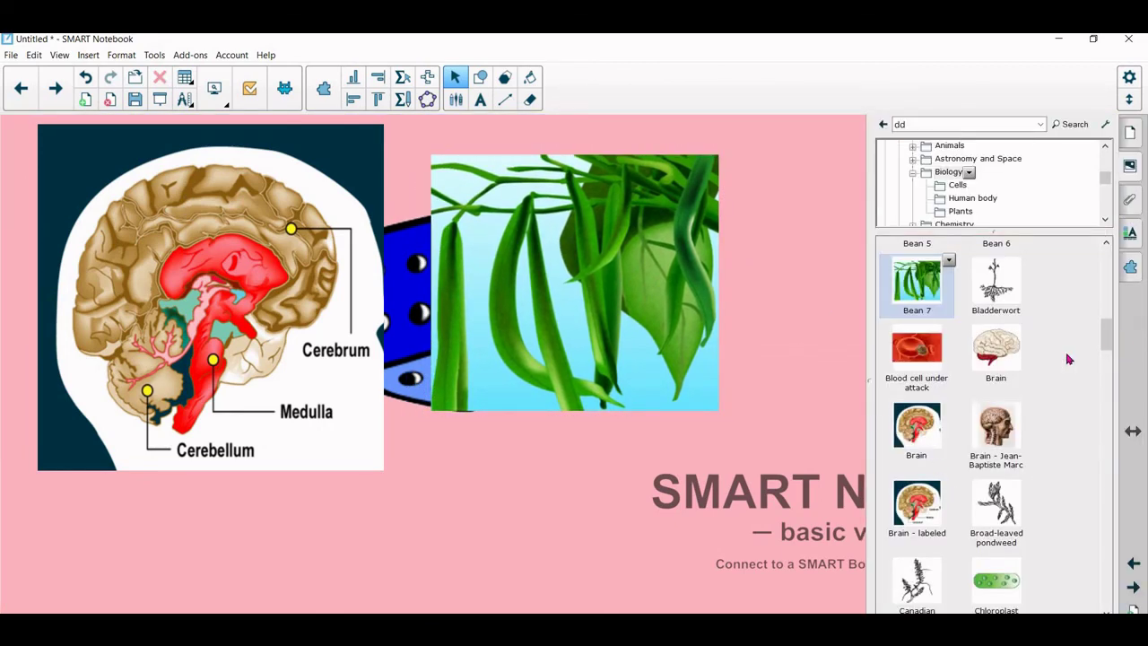
double_click(1011, 426)
drag(811, 309, 1099, 249)
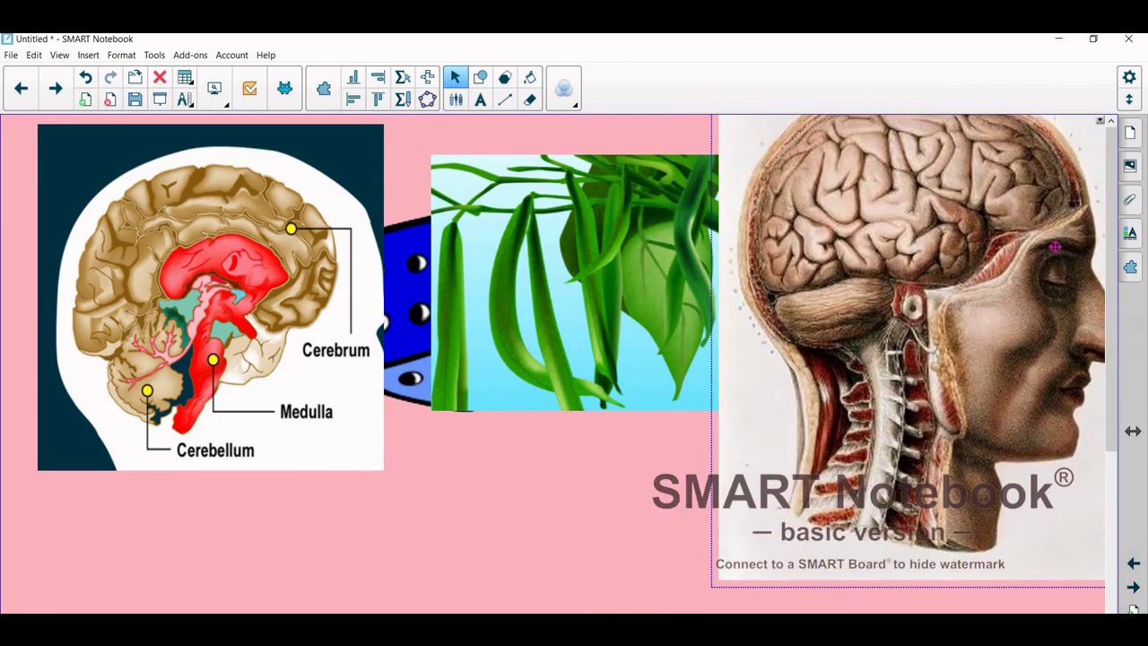
drag(597, 275, 539, 275)
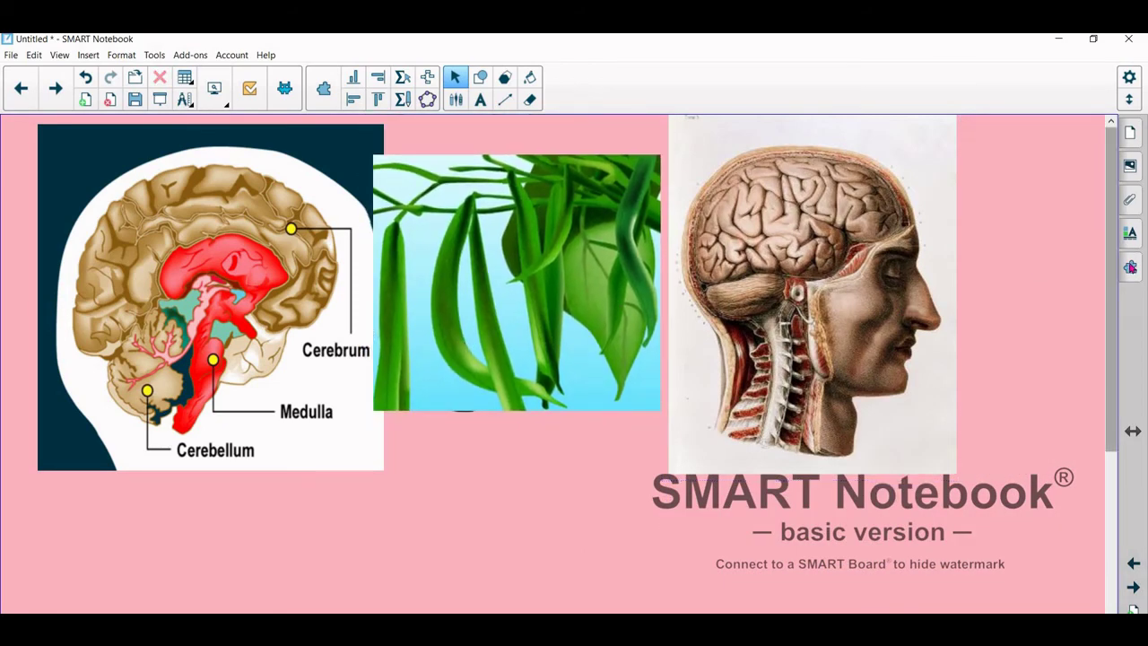
Insert the Kidney picture from the Gallery's Biology pictures and reposition it on the page.
click(1130, 166)
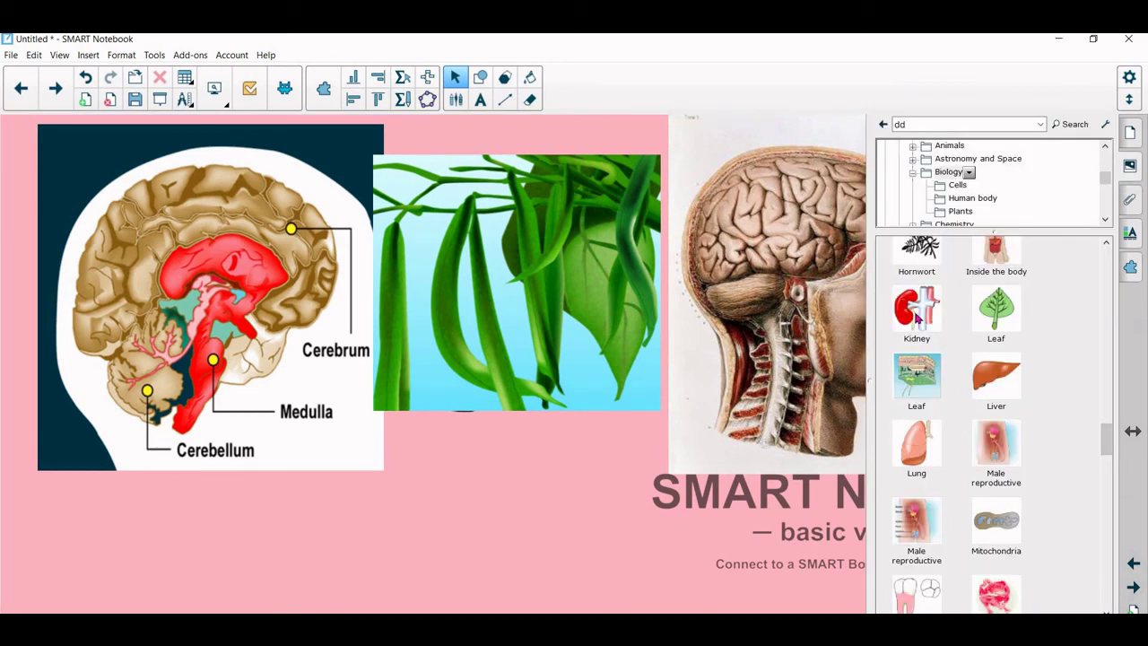
drag(916, 306, 602, 340)
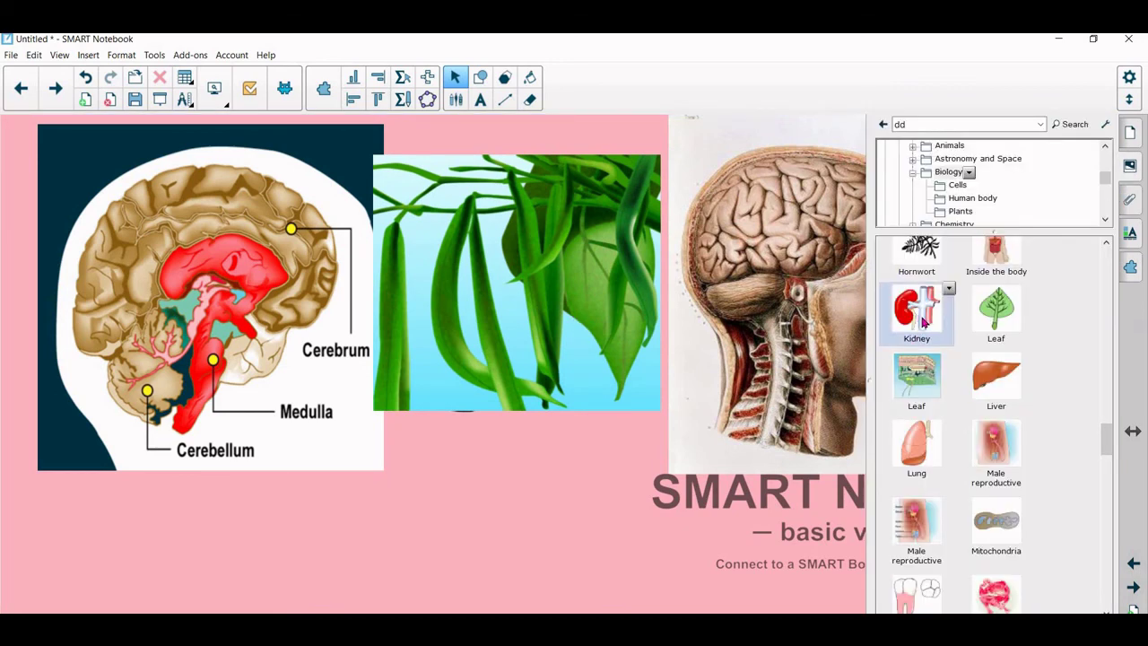
drag(567, 406, 249, 400)
drag(404, 406, 804, 366)
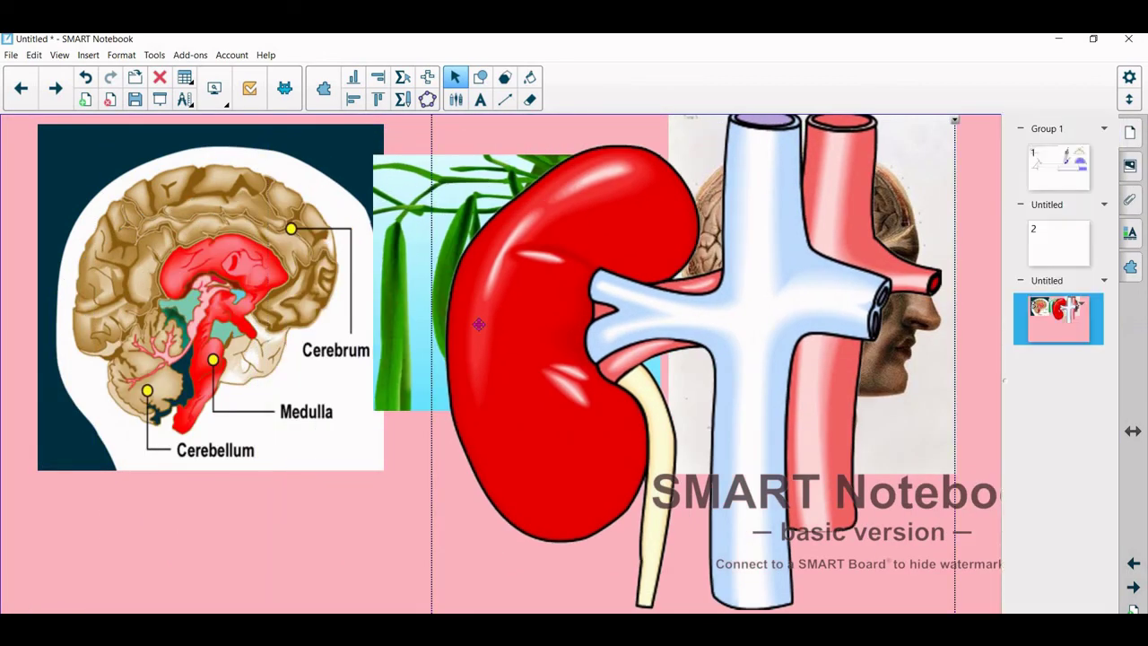
drag(639, 296, 422, 439)
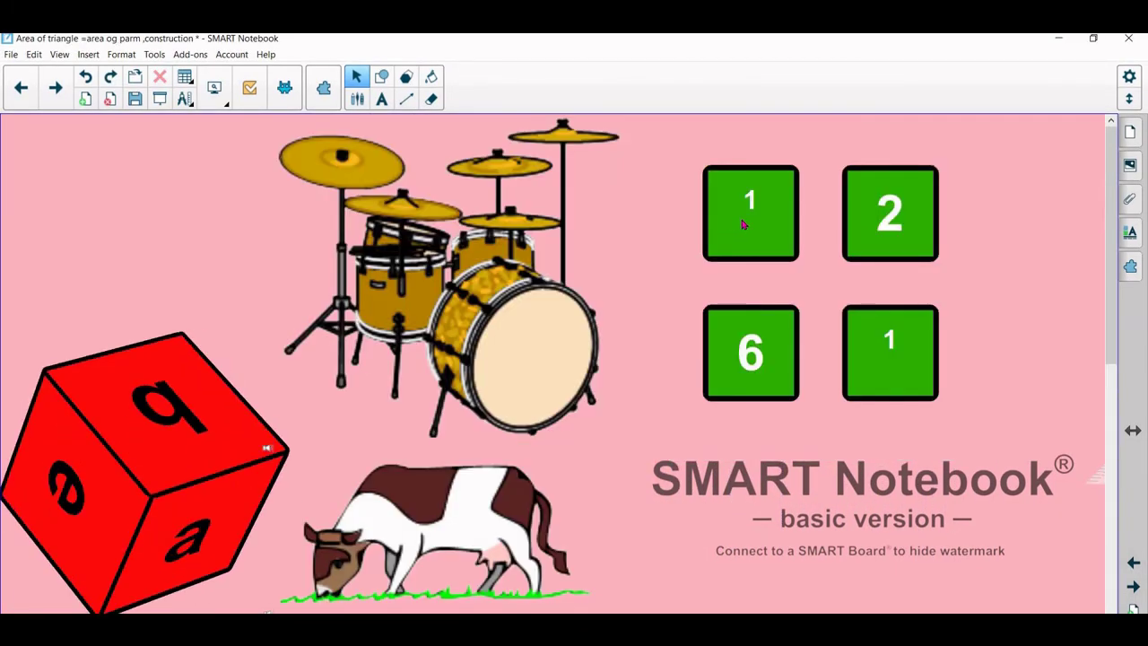
Roll the four green number dice and the red letter die.
click(743, 223)
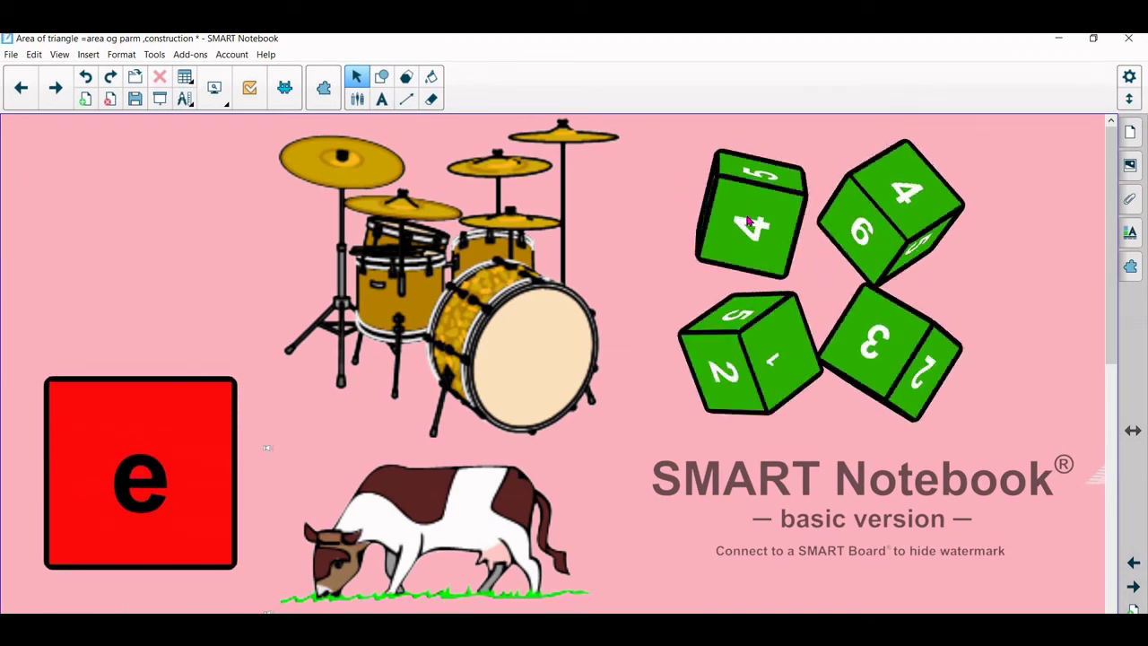
click(168, 458)
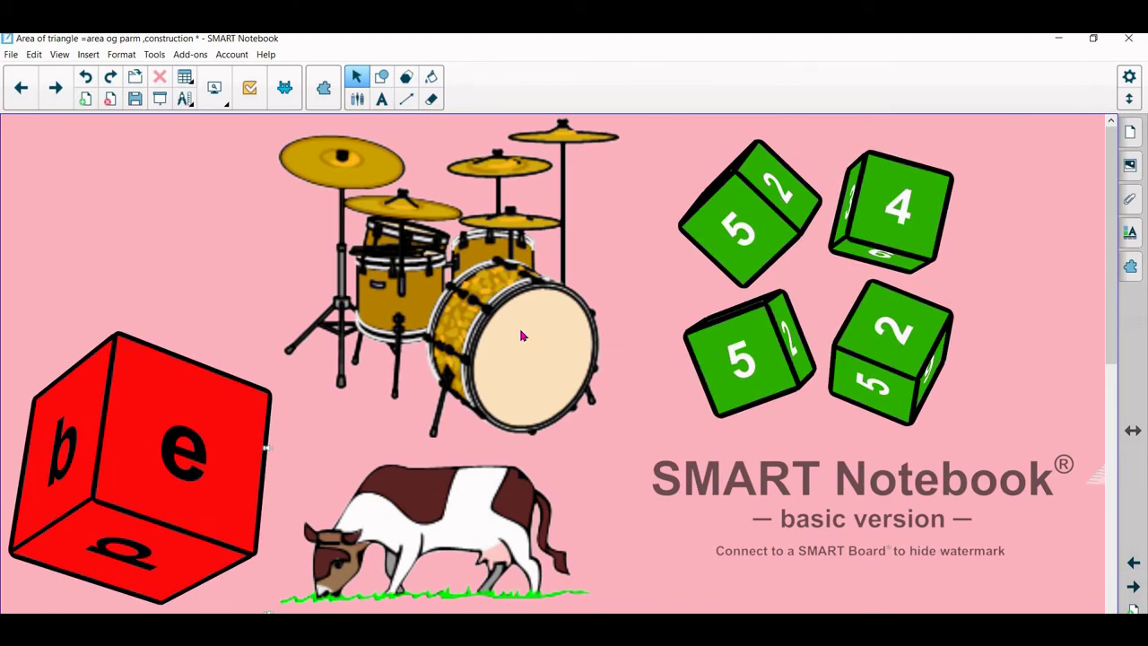
click(753, 357)
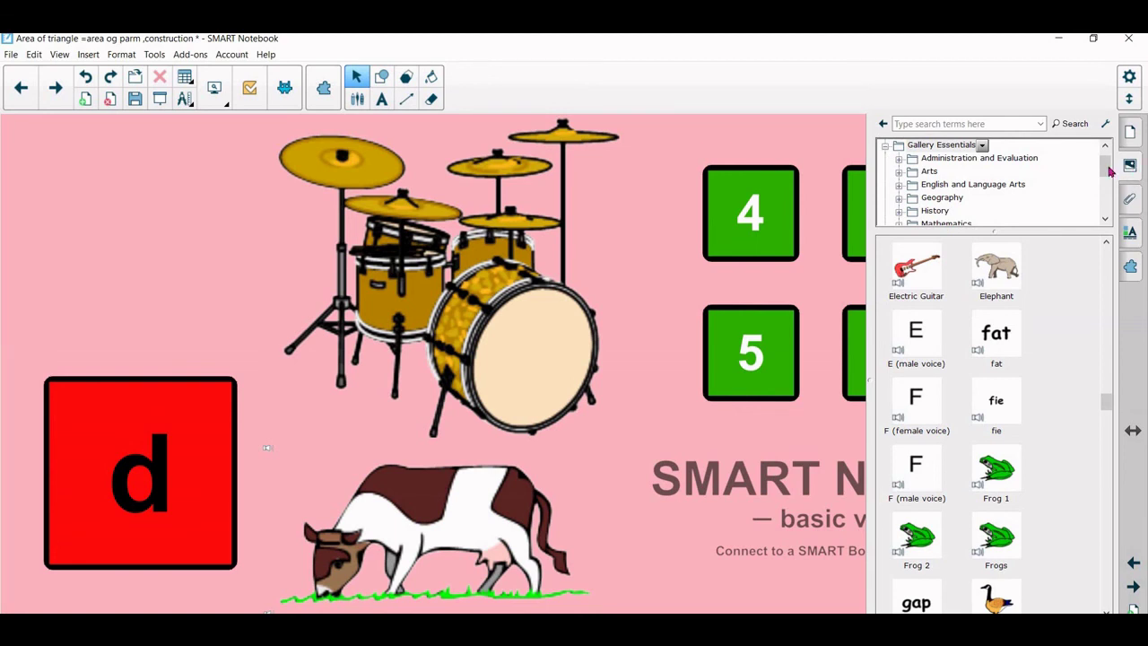
Insert the Electric Guitar from Gallery Essentials above the red die, and move the drum kit to the right to make room.
click(916, 265)
drag(916, 266, 229, 372)
drag(532, 415, 82, 228)
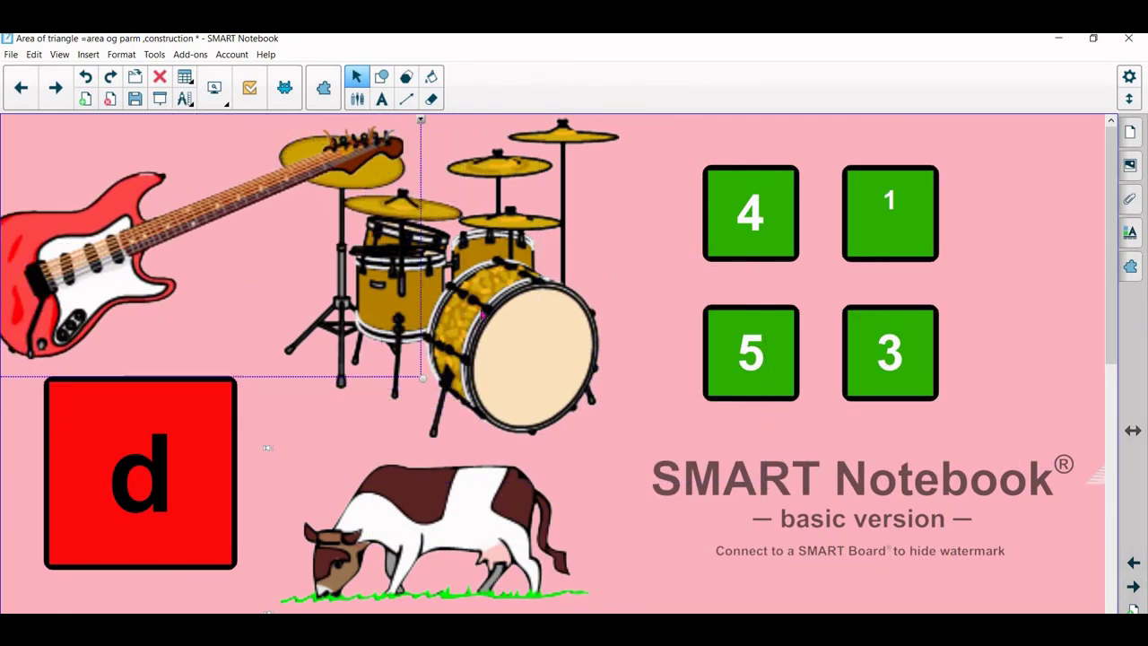
drag(514, 329, 612, 346)
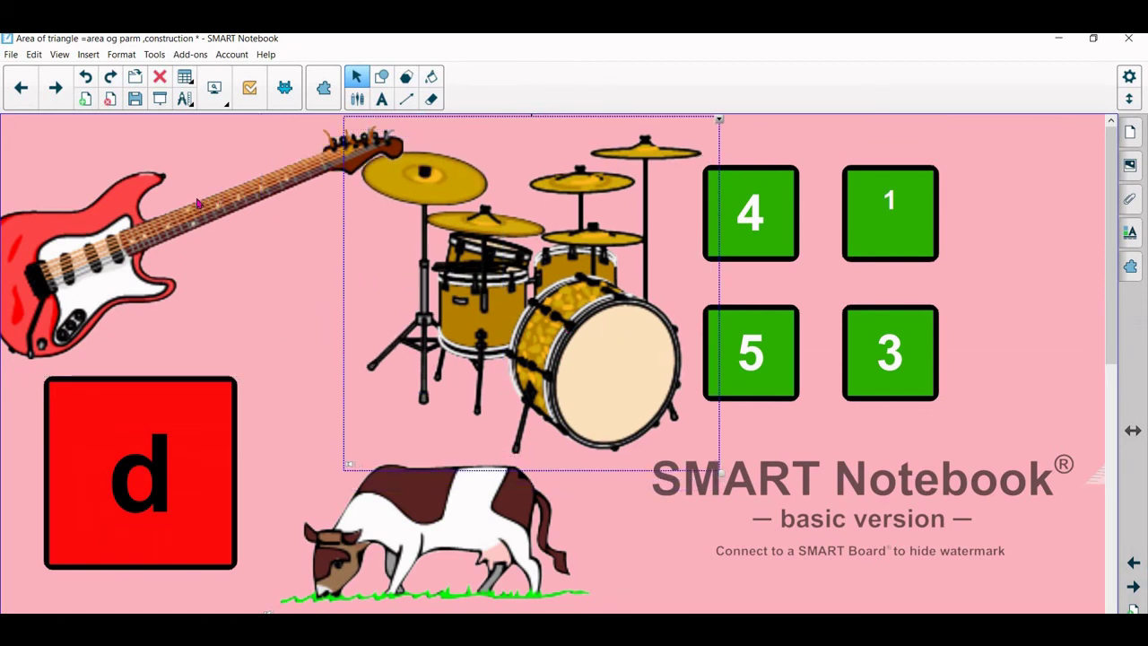
click(197, 203)
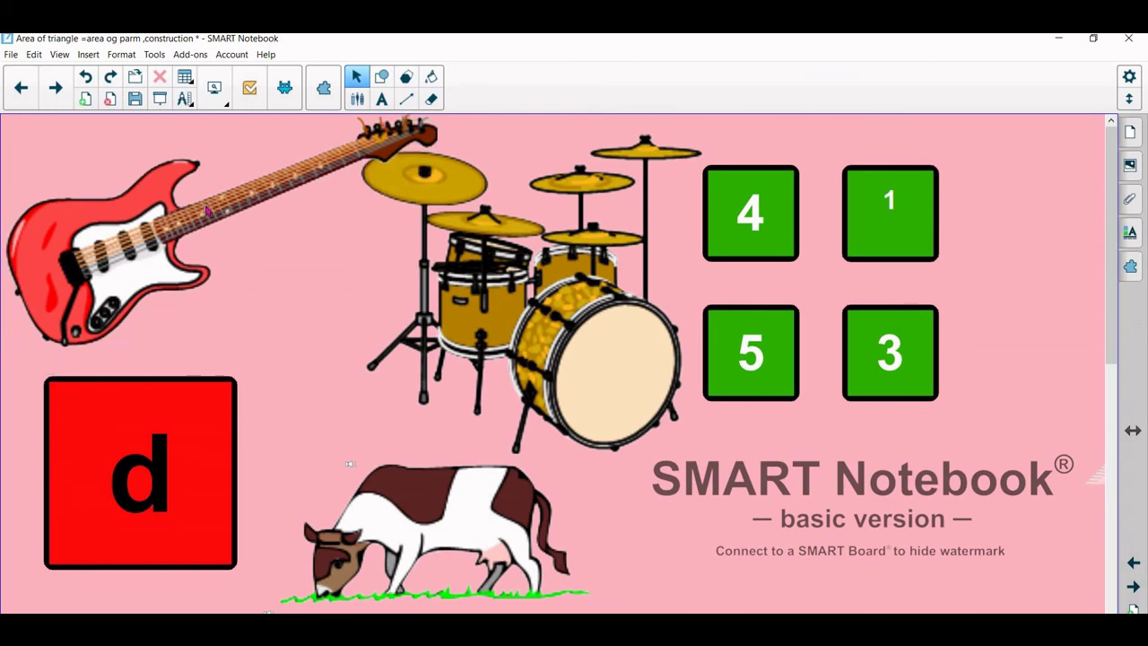
Select the green dice widget, and roll the red letter die and the four green dice again.
click(817, 288)
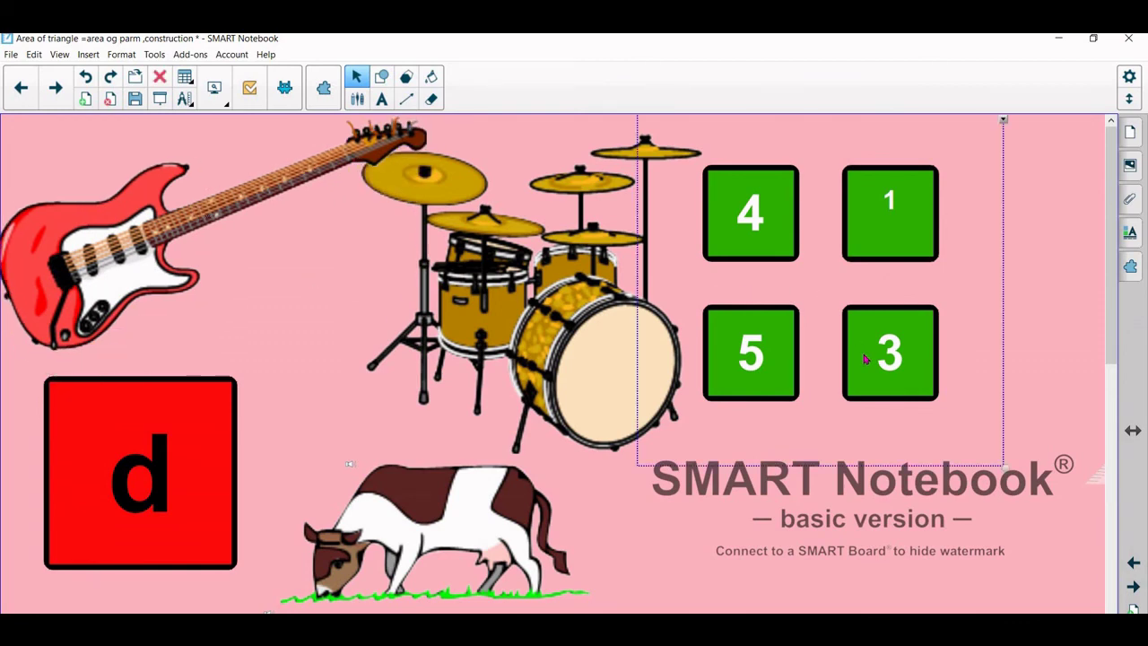
click(145, 506)
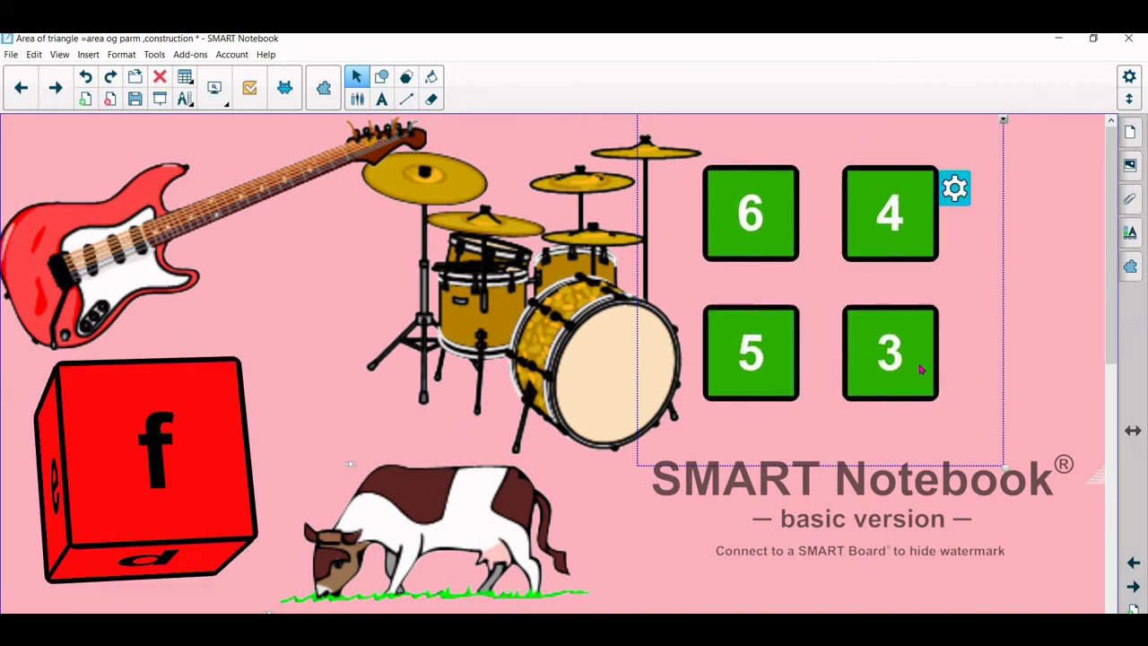
click(884, 287)
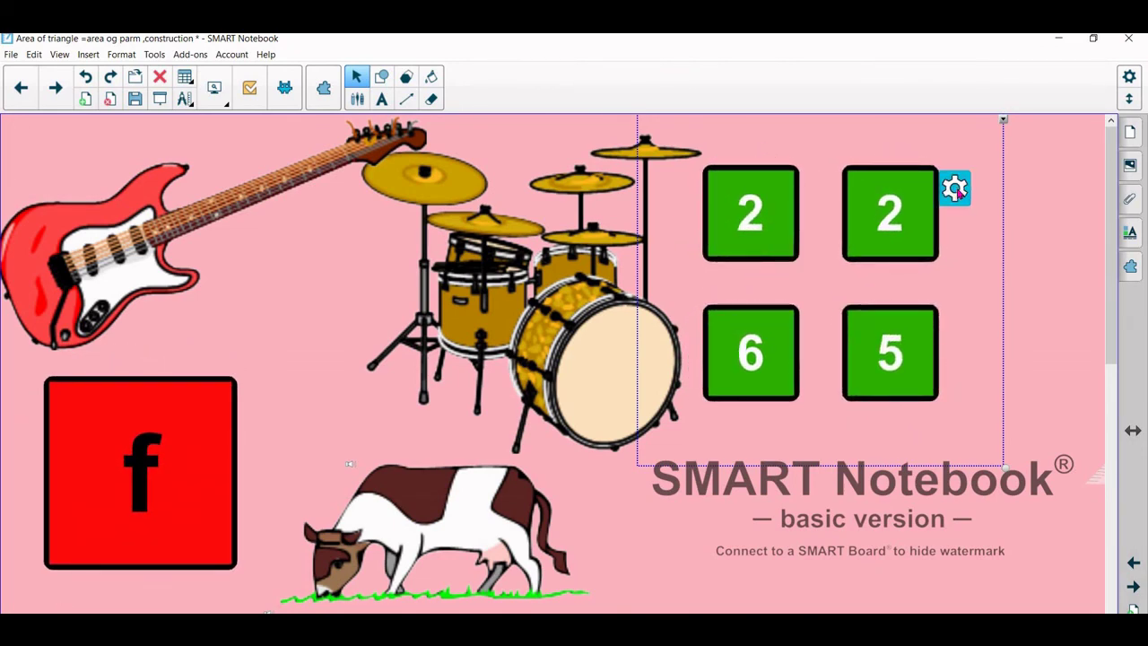
Reduce the green dice widget to two dice in its settings, reposition it, and close the settings.
click(956, 189)
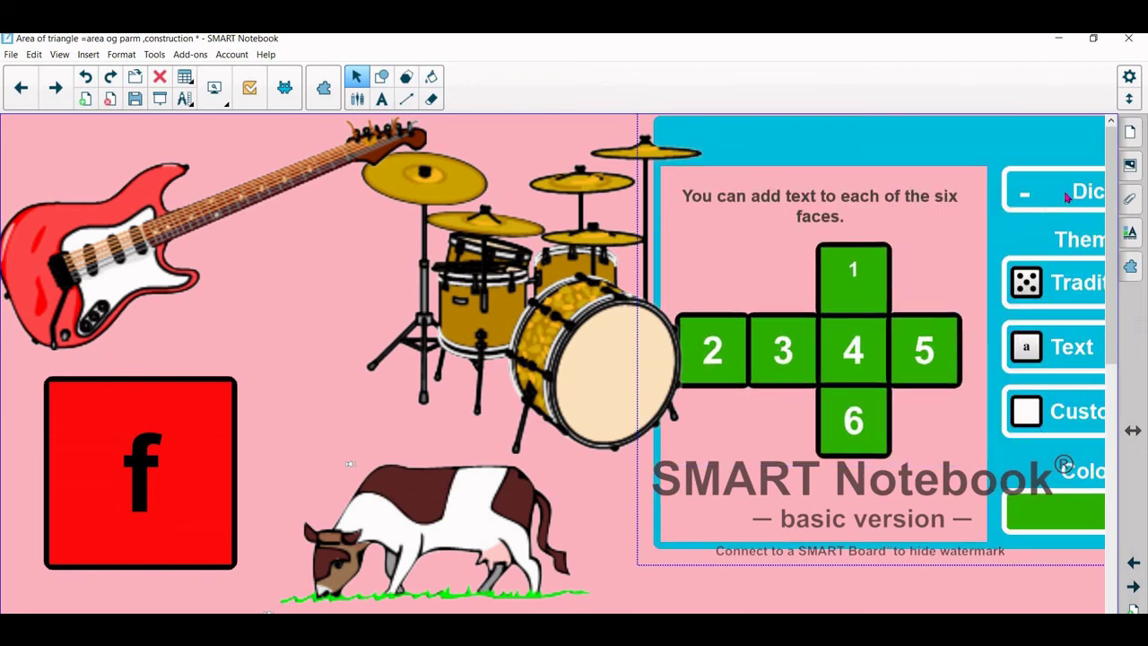
click(1025, 193)
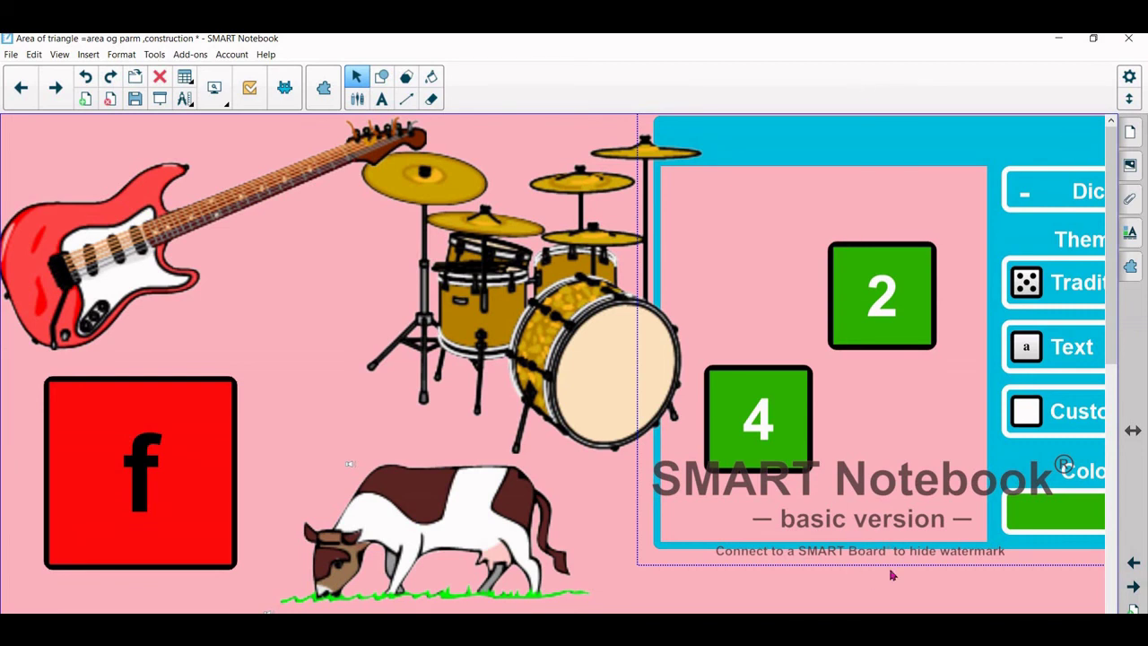
click(817, 229)
click(678, 212)
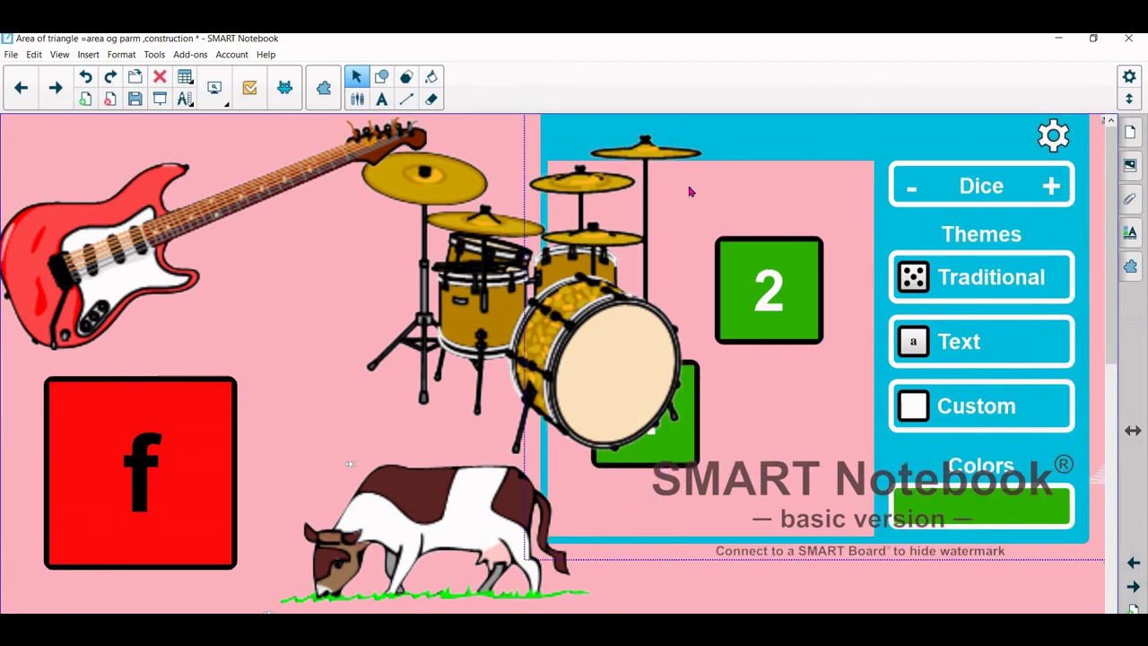
click(1013, 132)
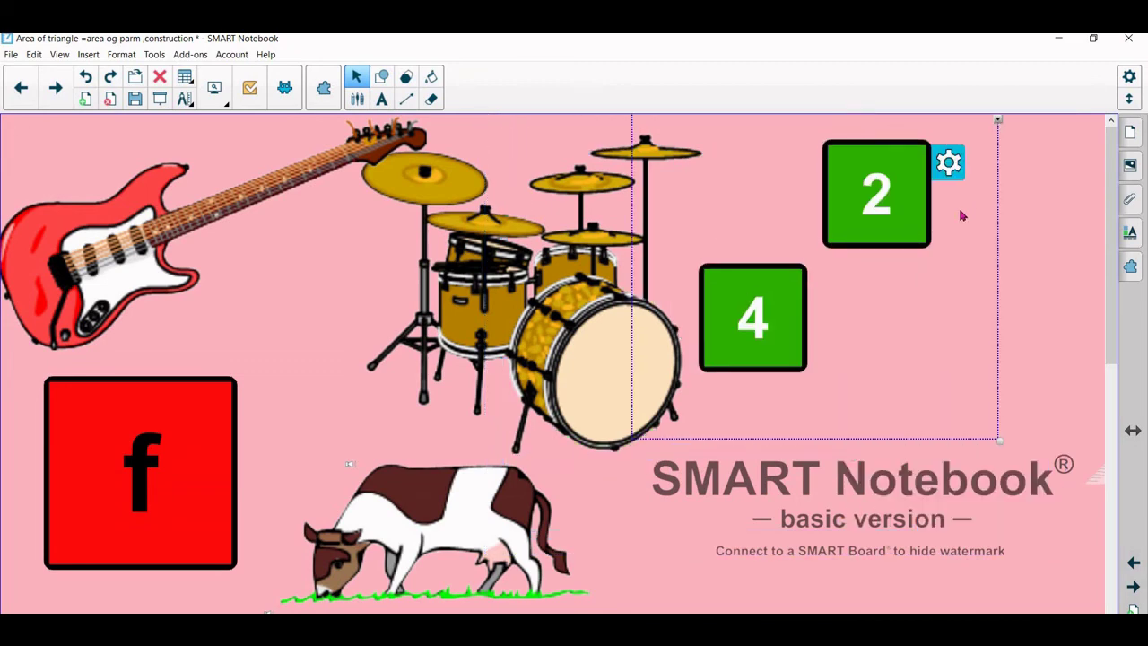
Roll the two green dice, and increase the widget to three dice in its settings.
click(864, 199)
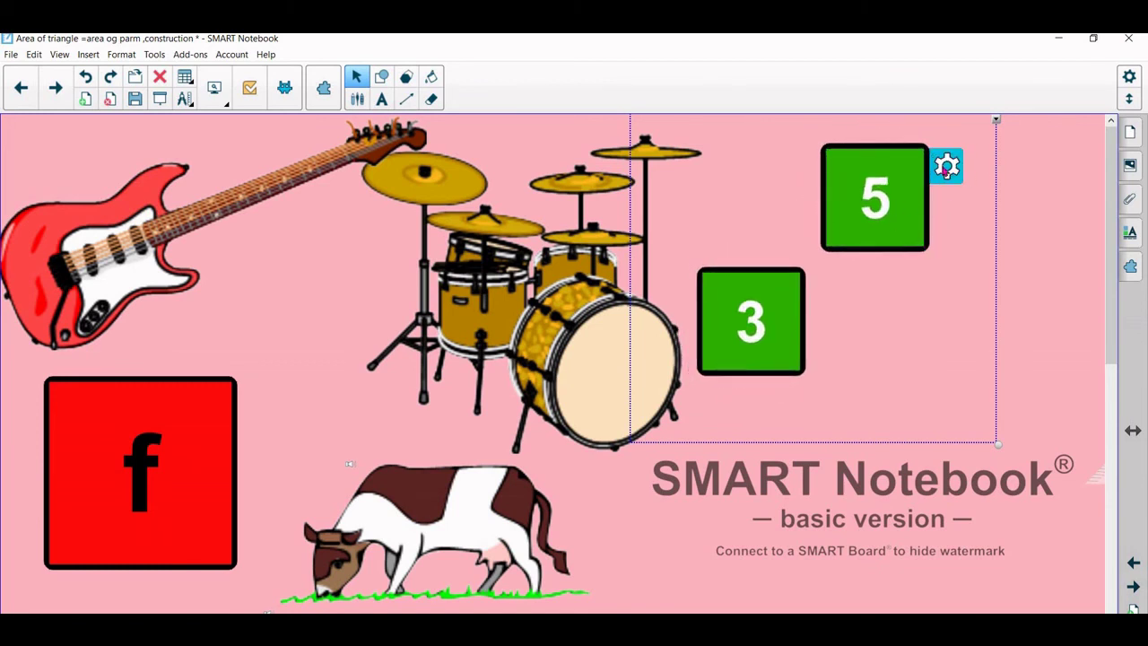
click(949, 168)
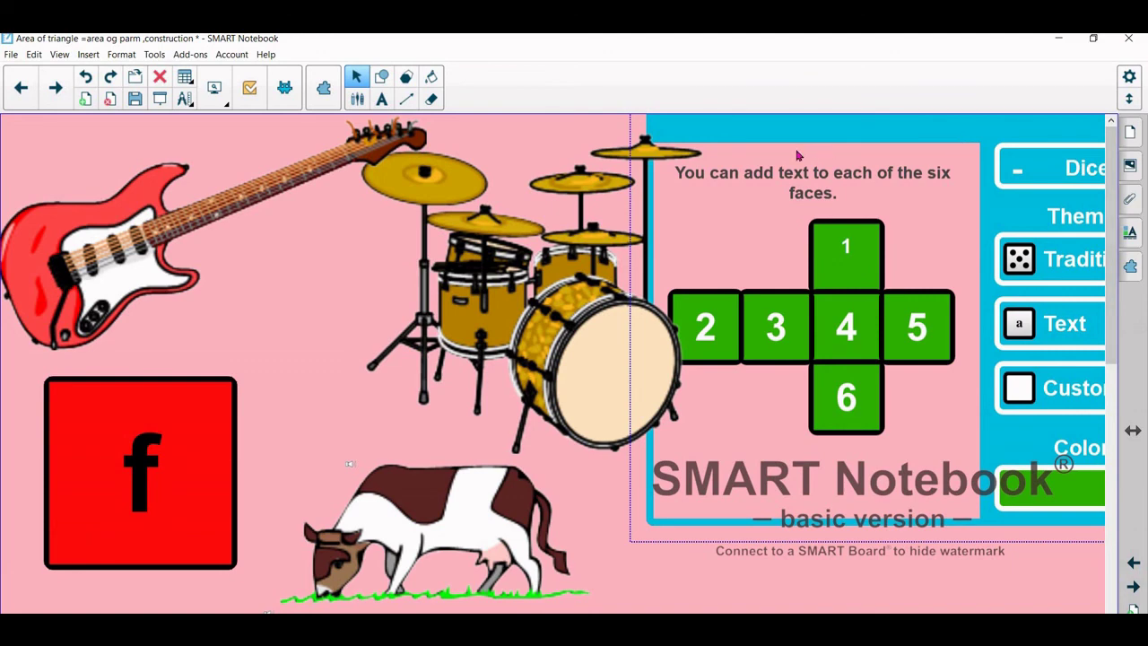
click(994, 185)
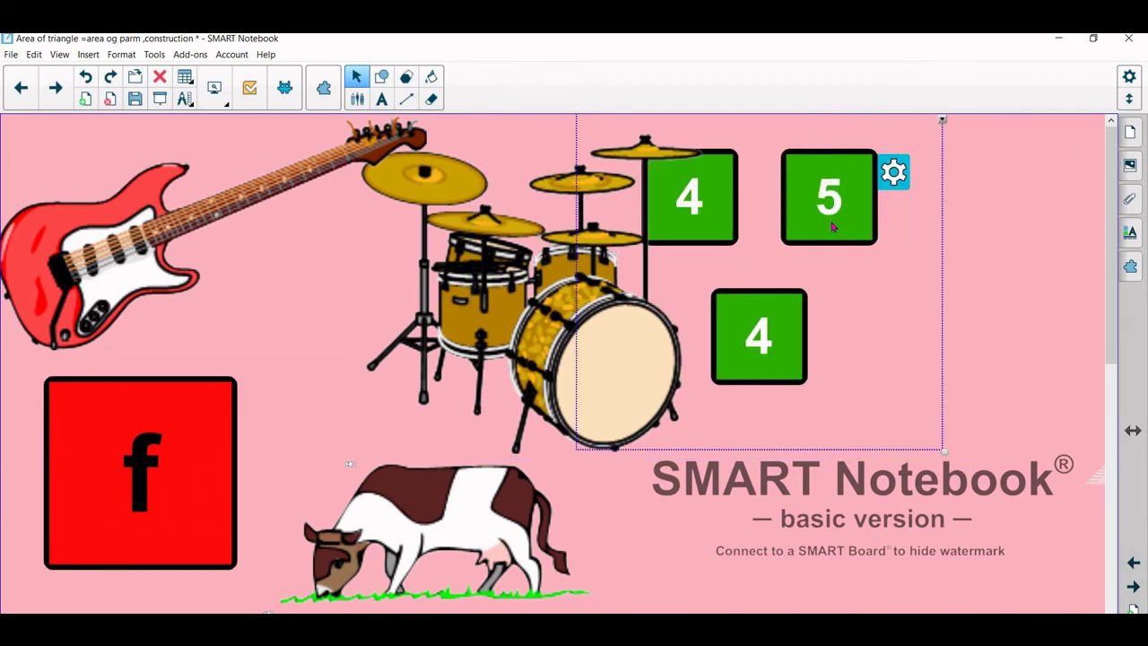
Roll the three green dice and the red letter die.
click(832, 227)
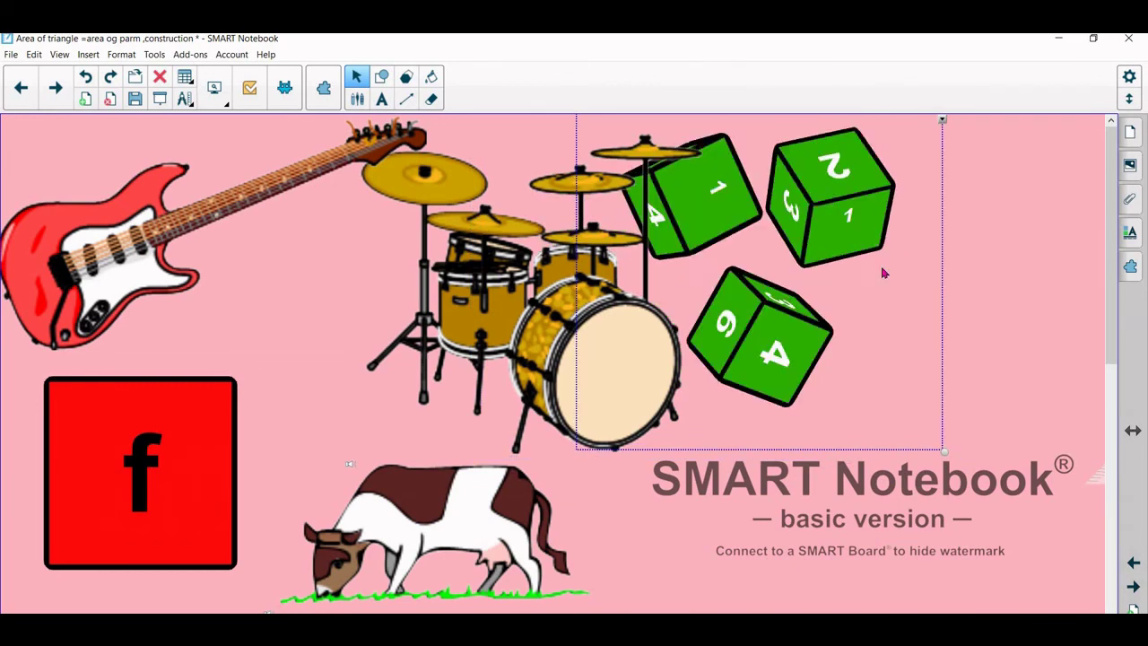
click(850, 227)
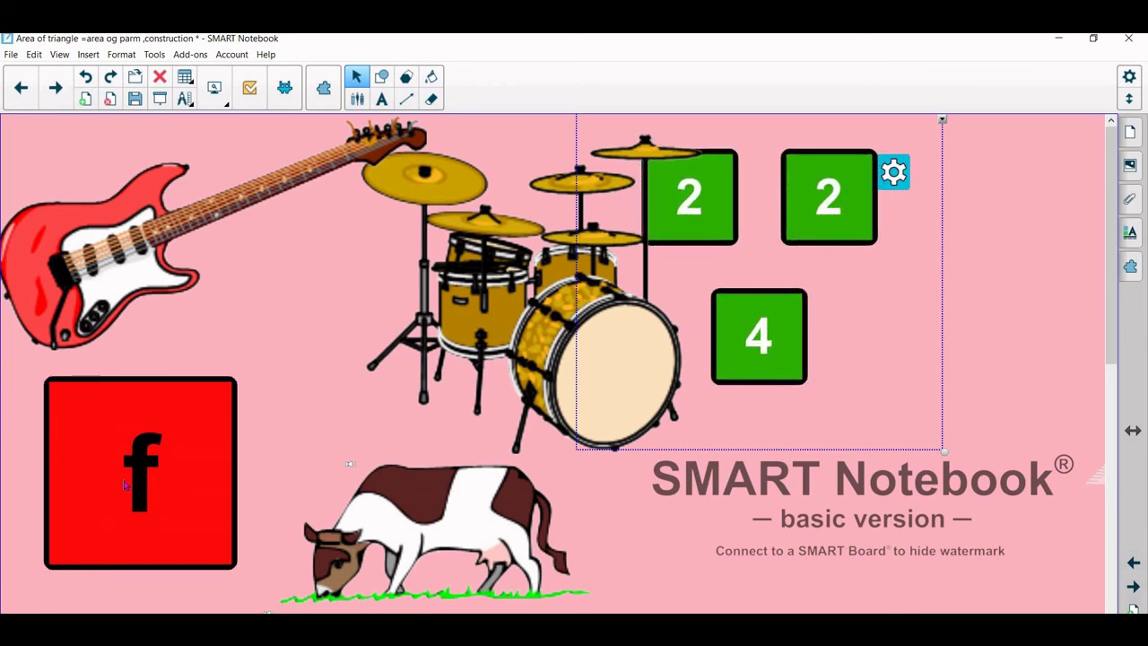
click(126, 485)
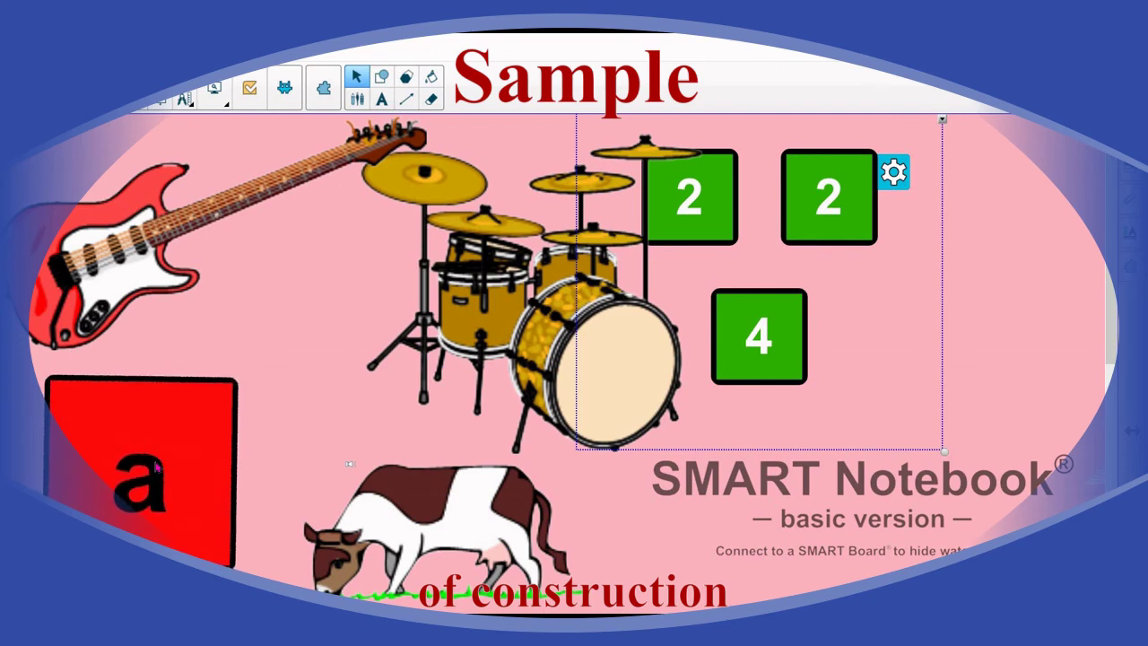
click(157, 467)
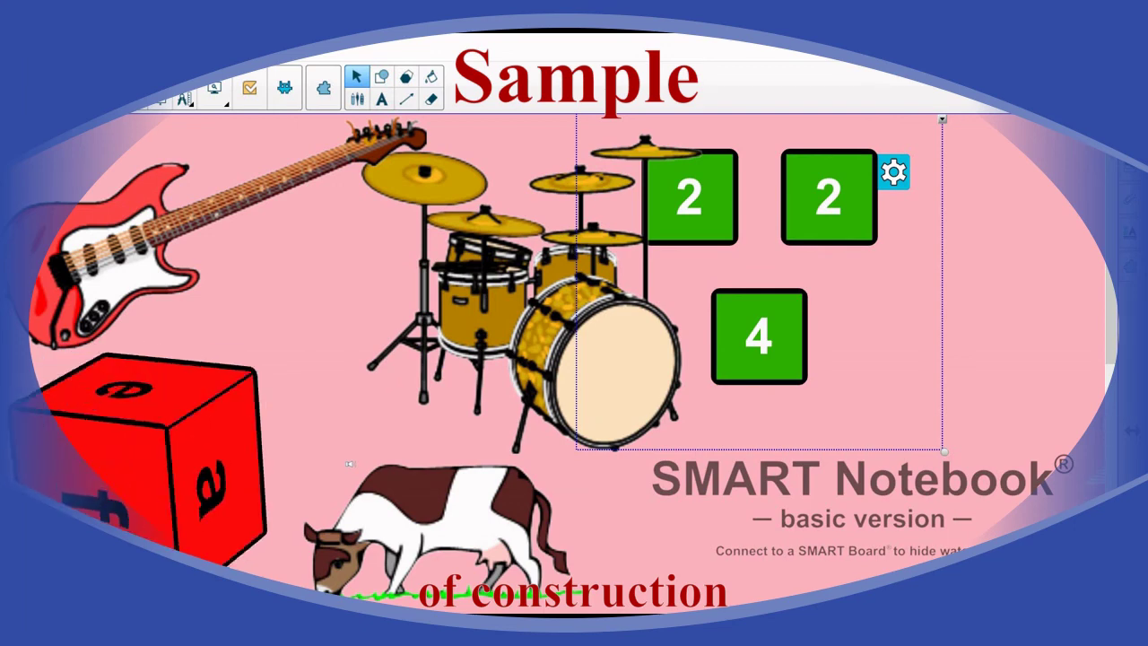